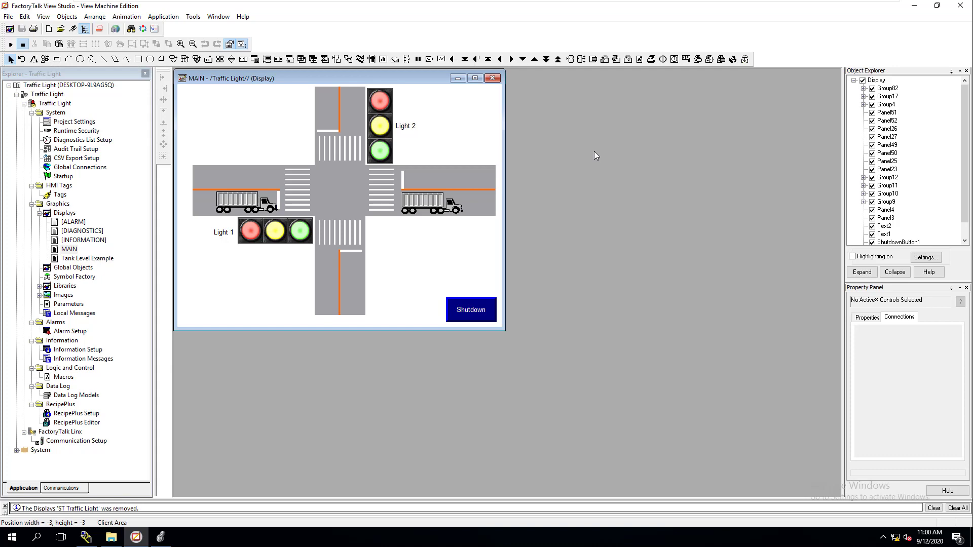
- Inspect the tags available for substitution in the Light 1 group on the MAIN display, and close the display without replacing any
right_click(284, 240)
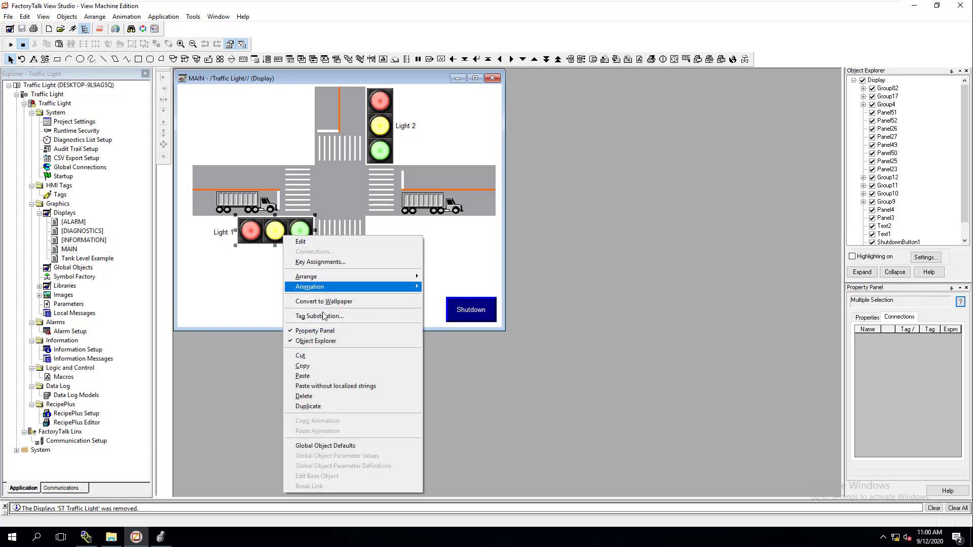
click(342, 317)
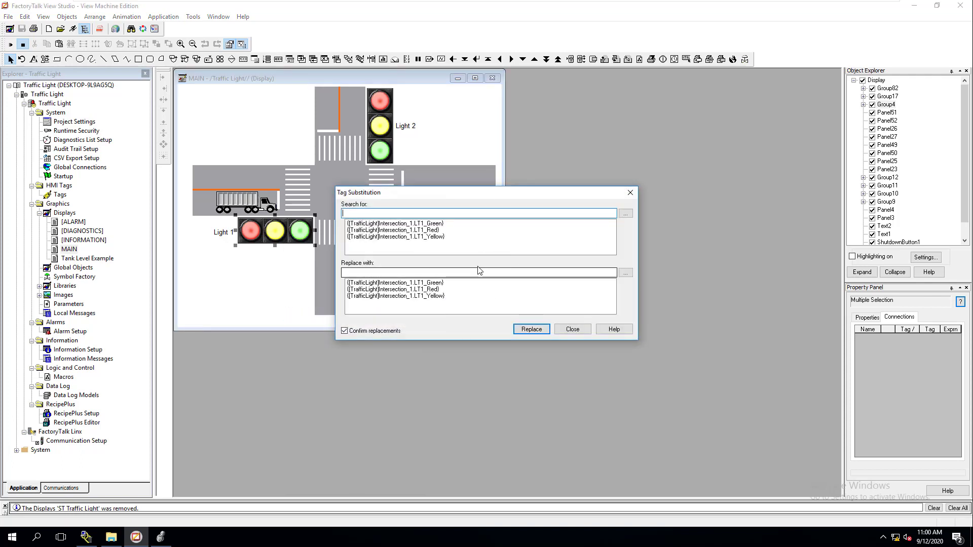
drag(491, 195, 541, 234)
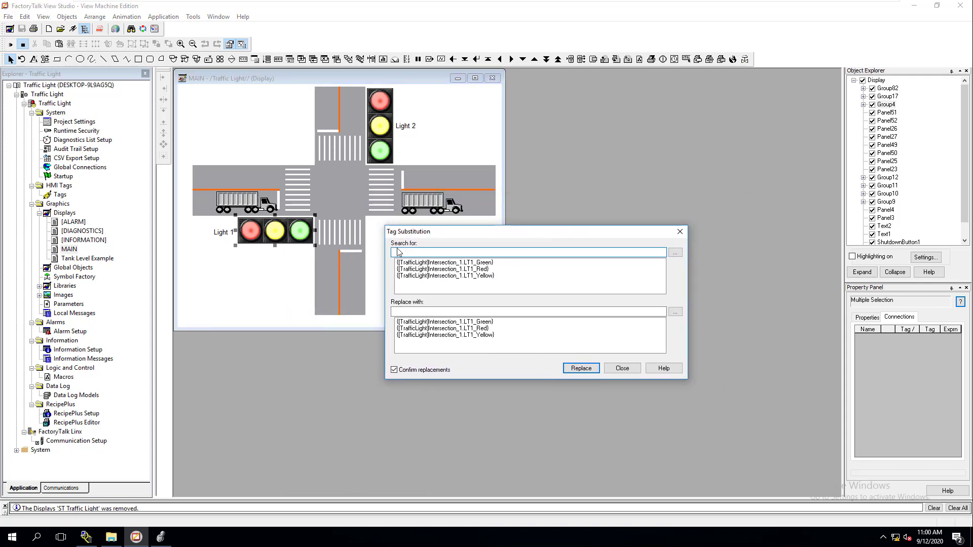
click(443, 263)
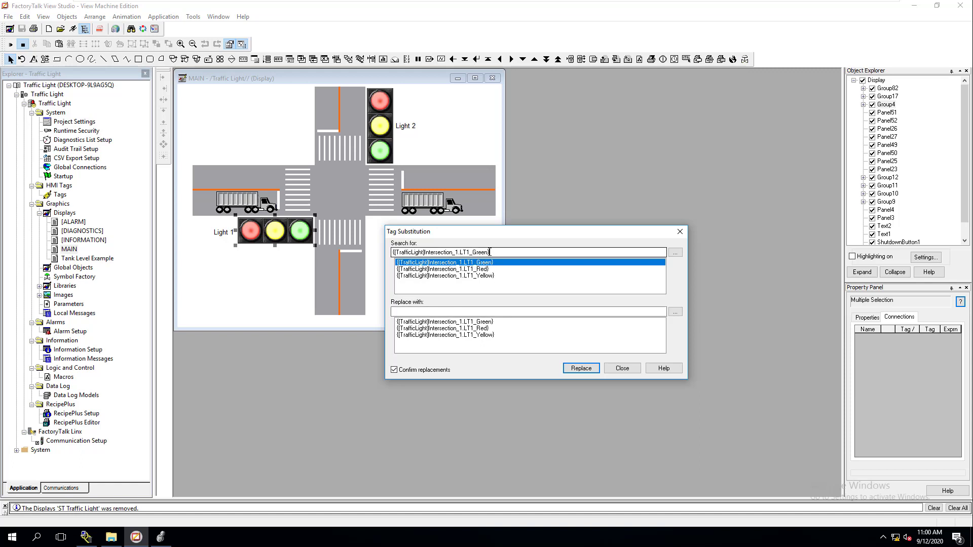
click(426, 335)
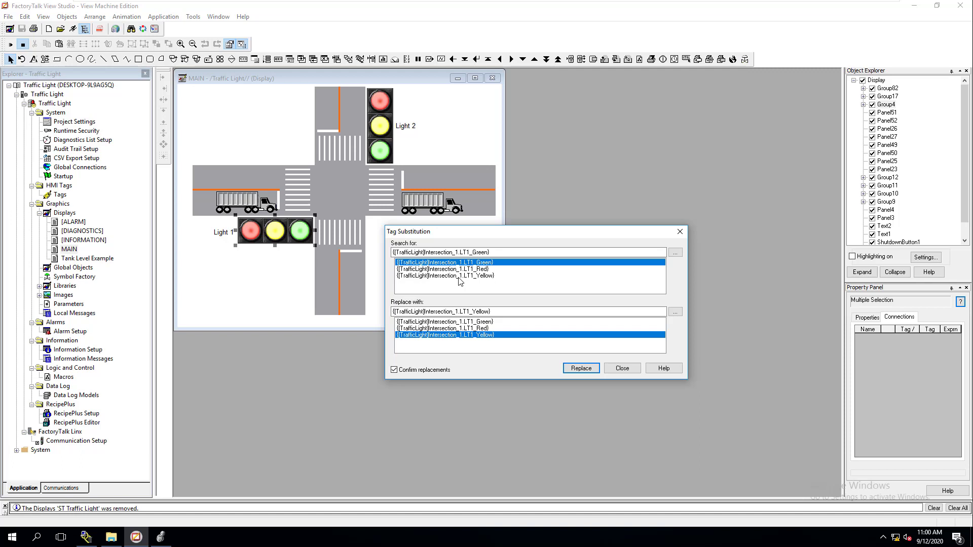
click(459, 334)
click(622, 369)
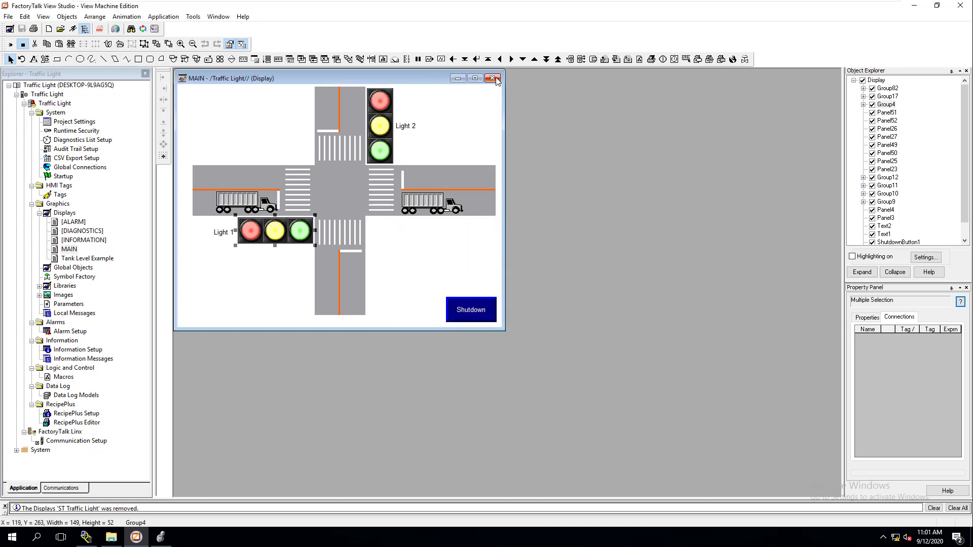
click(492, 78)
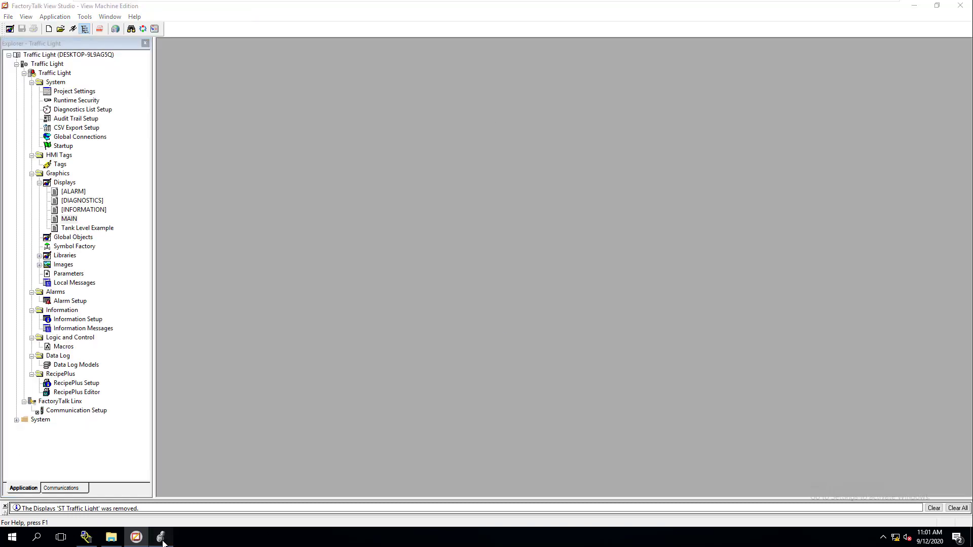
- Switch to Logix Designer, review the ST_TrafficLight routine and inspect the properties of the RedLT2 tag
click(160, 537)
scroll(376, 334, up, 1)
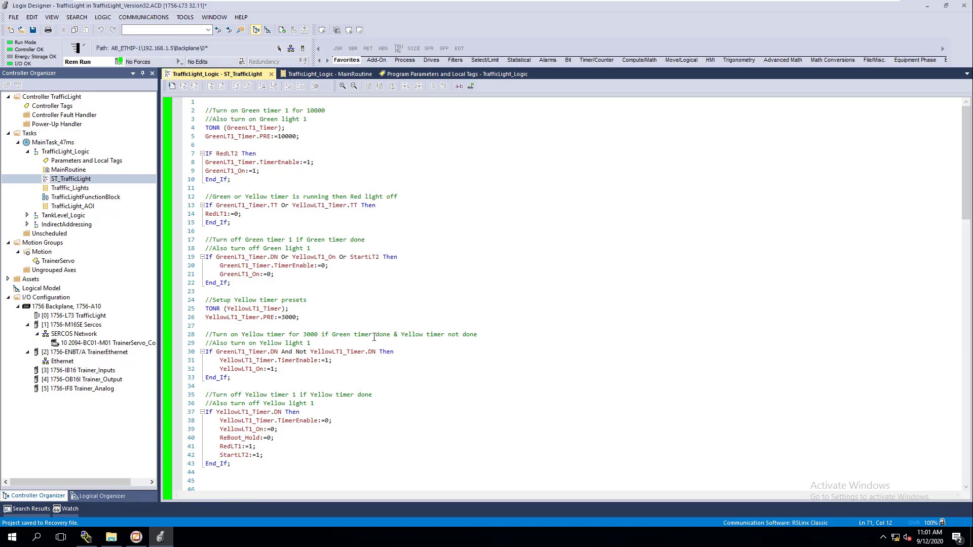
scroll(491, 184, down, 19)
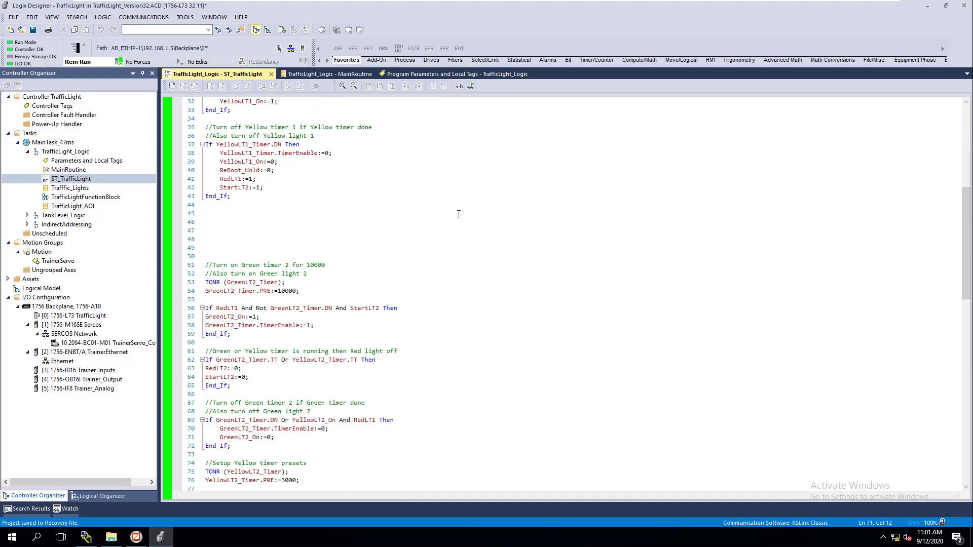
scroll(456, 218, down, 4)
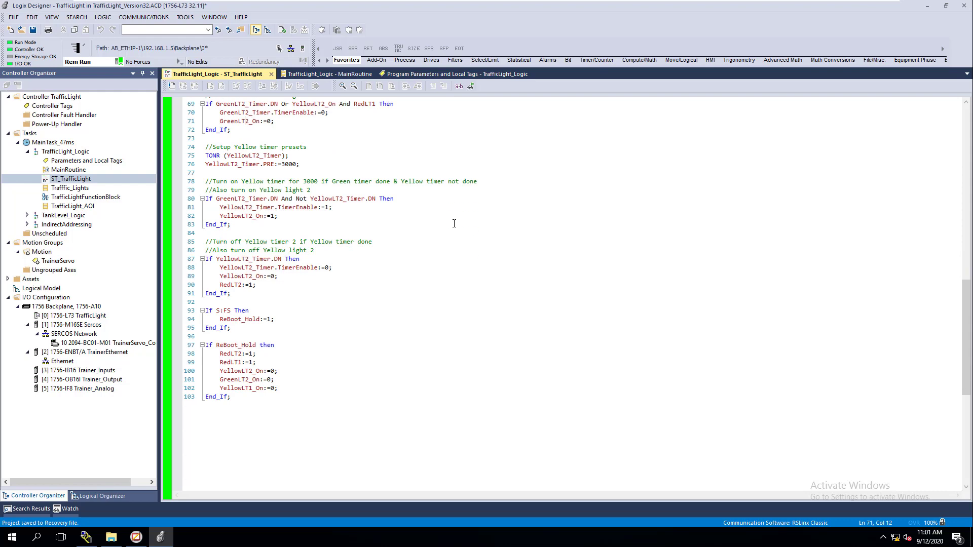
scroll(454, 223, up, 13)
scroll(454, 224, up, 9)
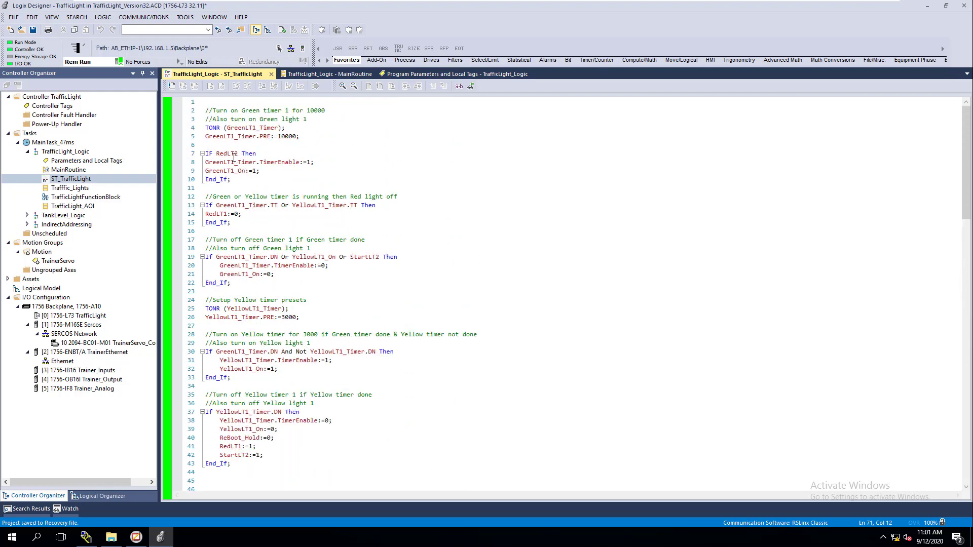
right_click(228, 153)
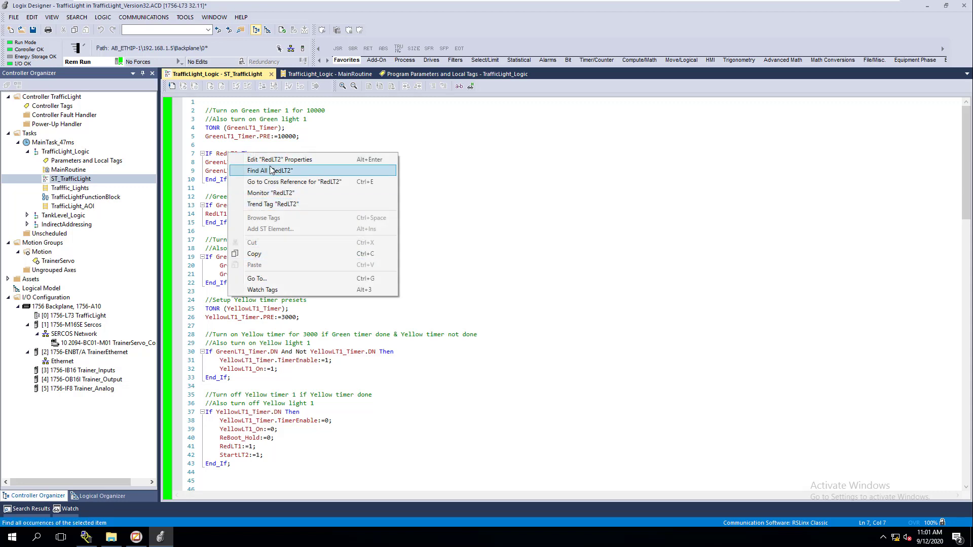
click(269, 161)
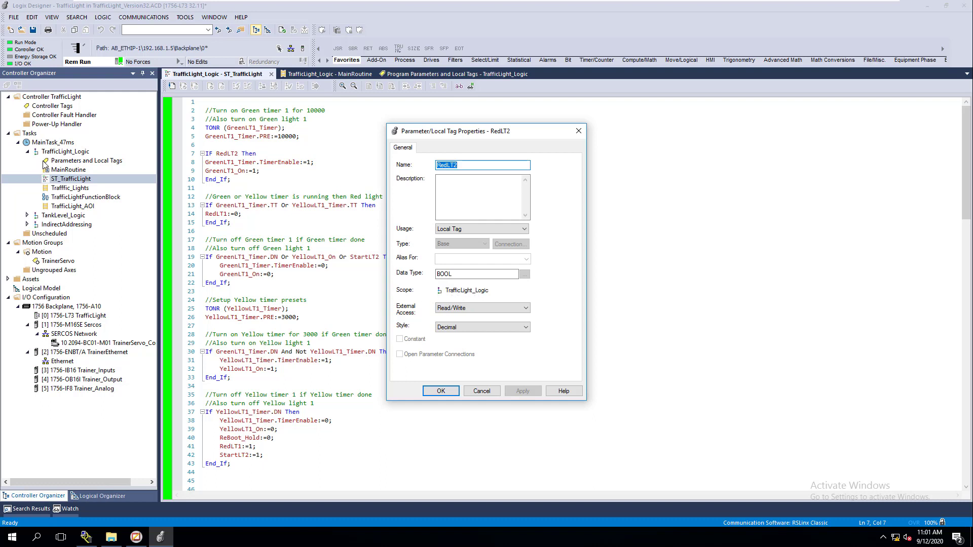
click(467, 392)
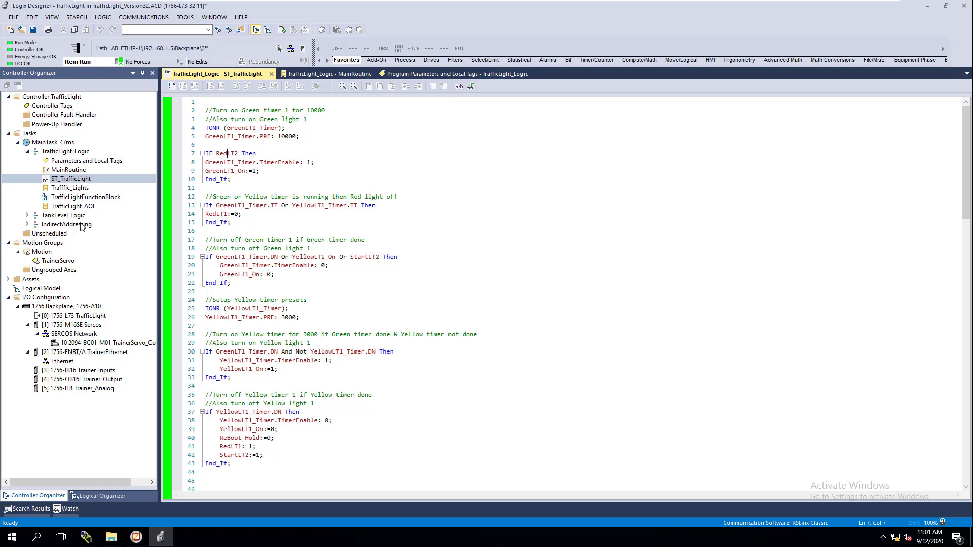
- Switch back to FactoryTalk View Studio and duplicate the MAIN display as "ST Traffic Light"
click(144, 535)
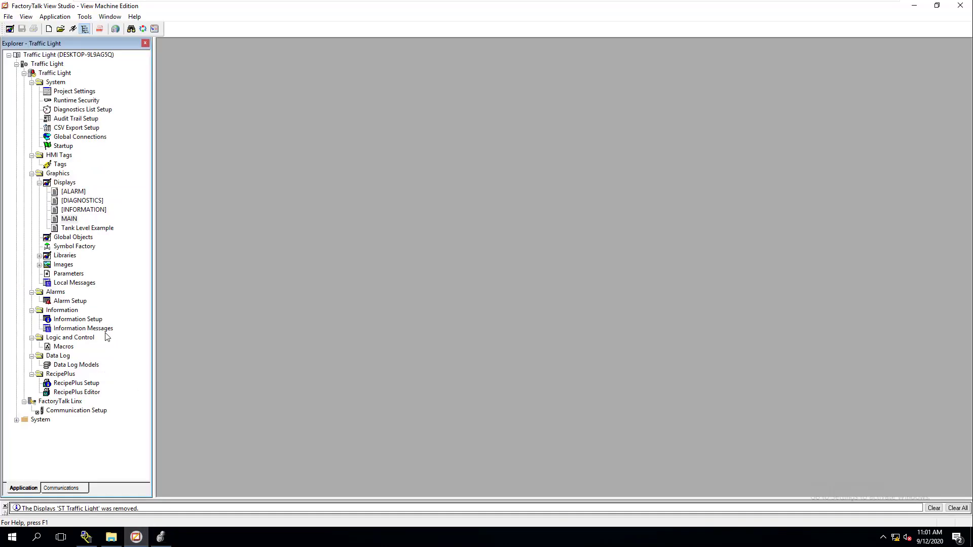
right_click(73, 221)
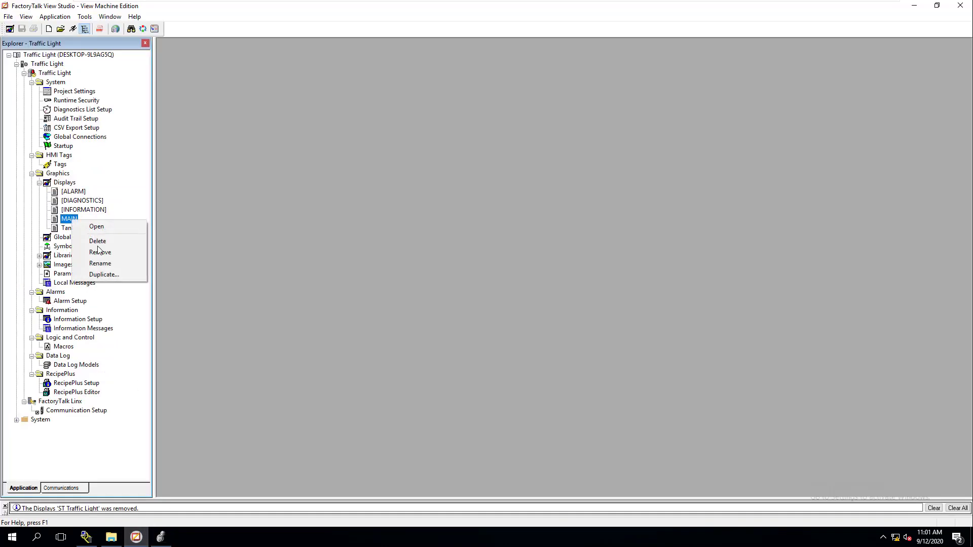
click(102, 276)
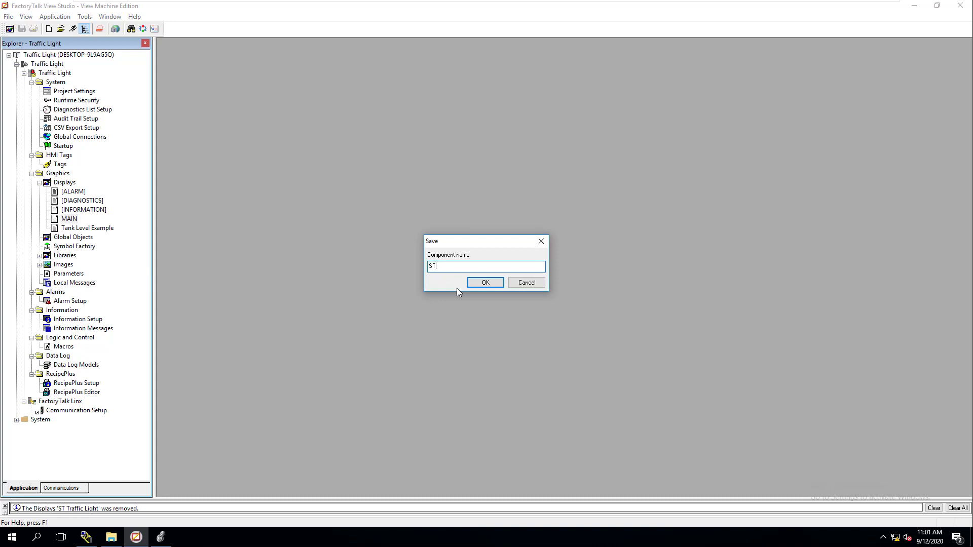
text(ST Traffic Light)
click(484, 281)
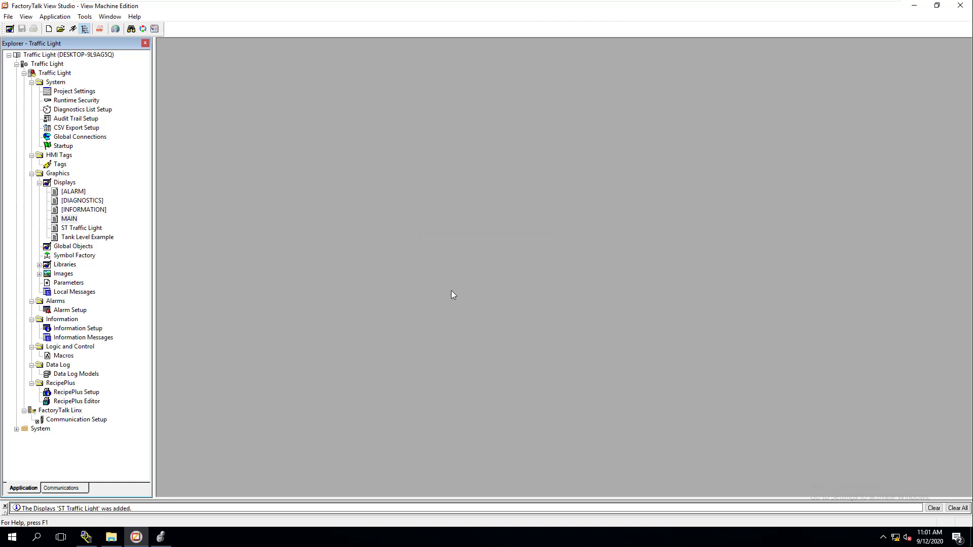
- Open the ST Traffic Light display and compare it side by side with MAIN, leaving only ST Traffic Light open
double_click(87, 227)
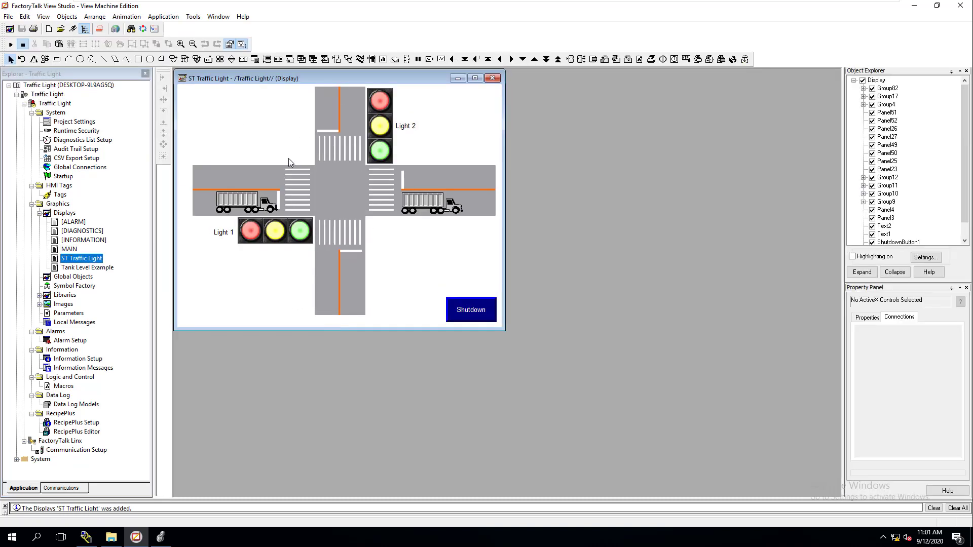
double_click(73, 250)
drag(413, 79, 744, 99)
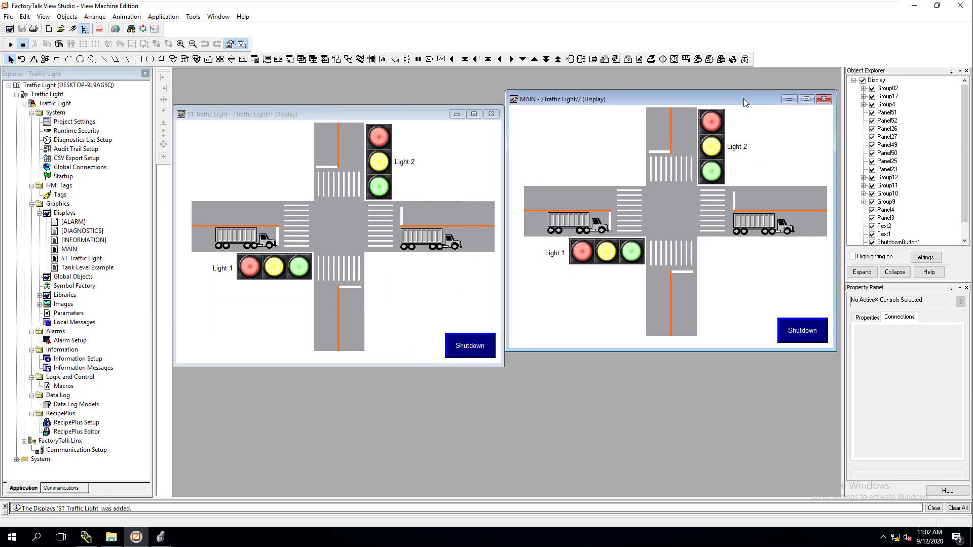
click(823, 99)
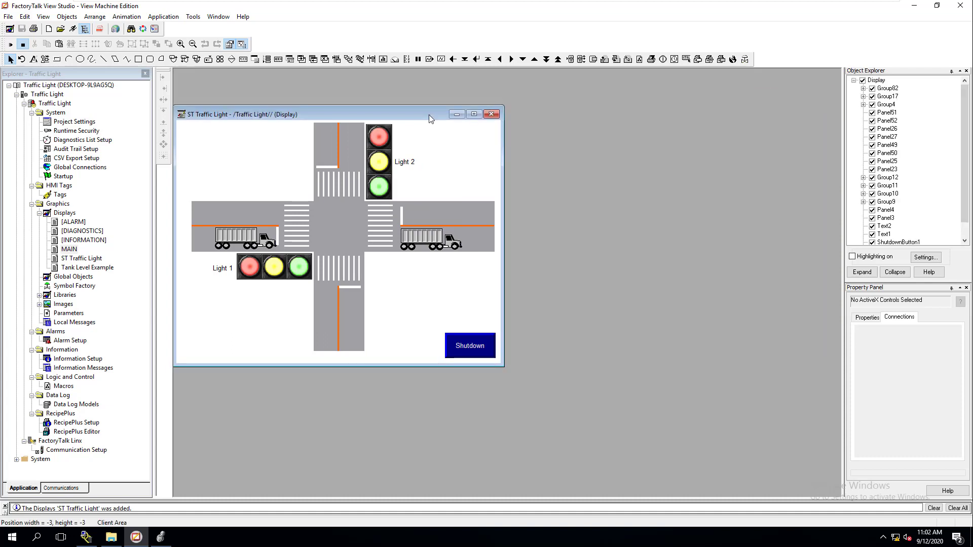
drag(429, 115, 439, 98)
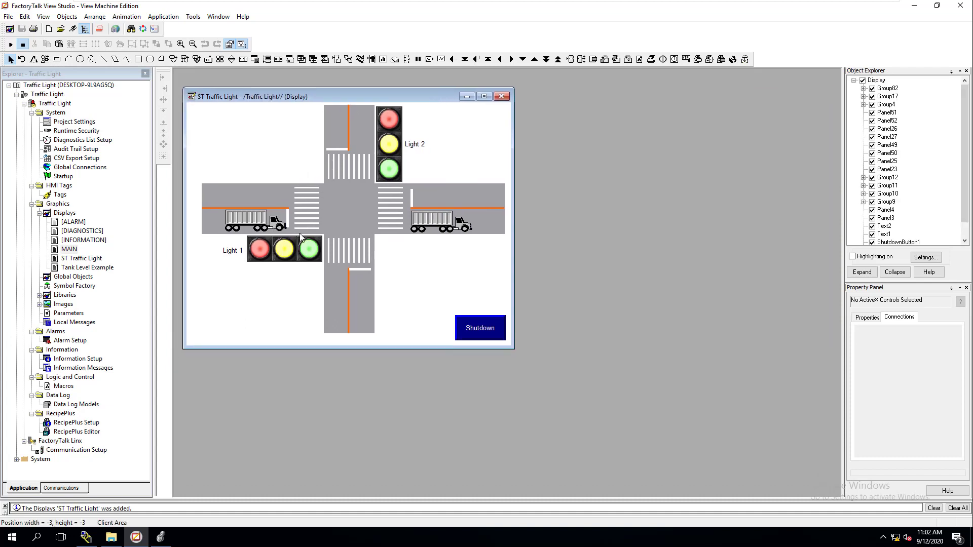
- Start a tag substitution on the Light 1 group of ST Traffic Light, searching for {[TrafficLight]Intersection_1.LT1_Green}
right_click(283, 258)
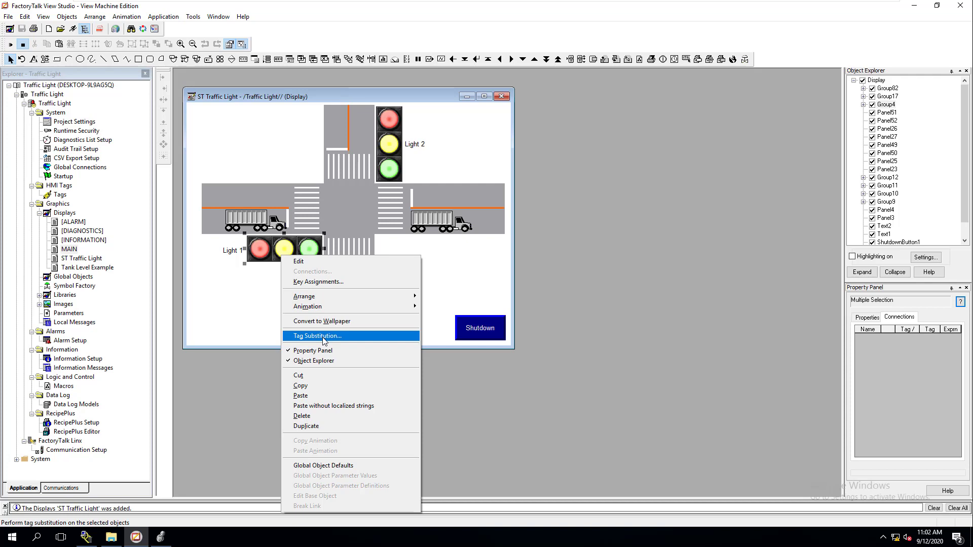
click(320, 336)
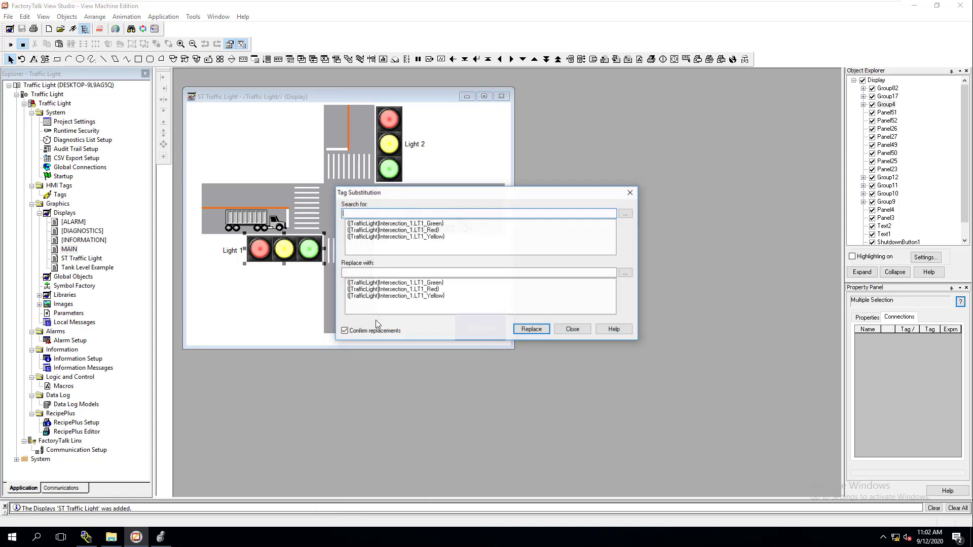
click(427, 223)
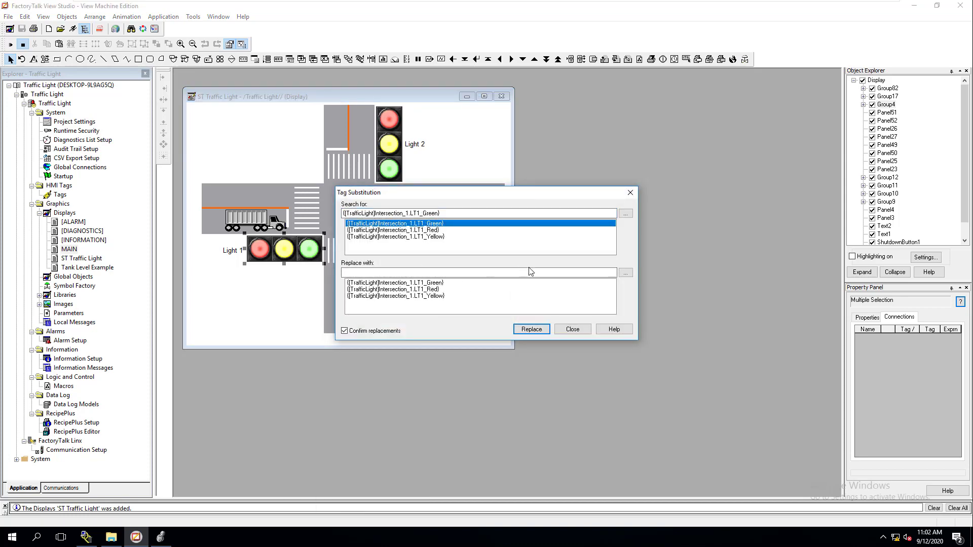
- Browse for the replacement tag in the Program:TrafficLight_Logic folder under TrafficLight's Online tags
click(626, 273)
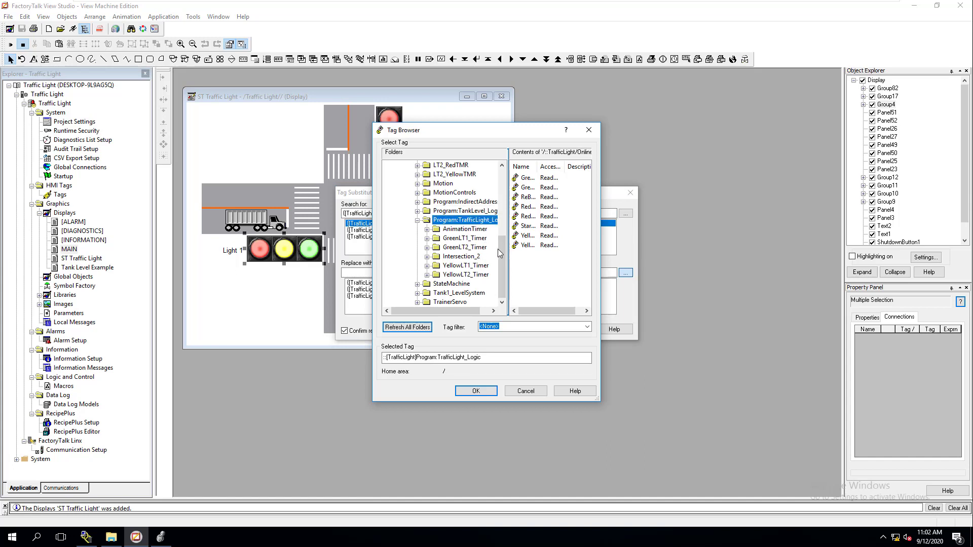
scroll(429, 196, up, 6)
click(432, 201)
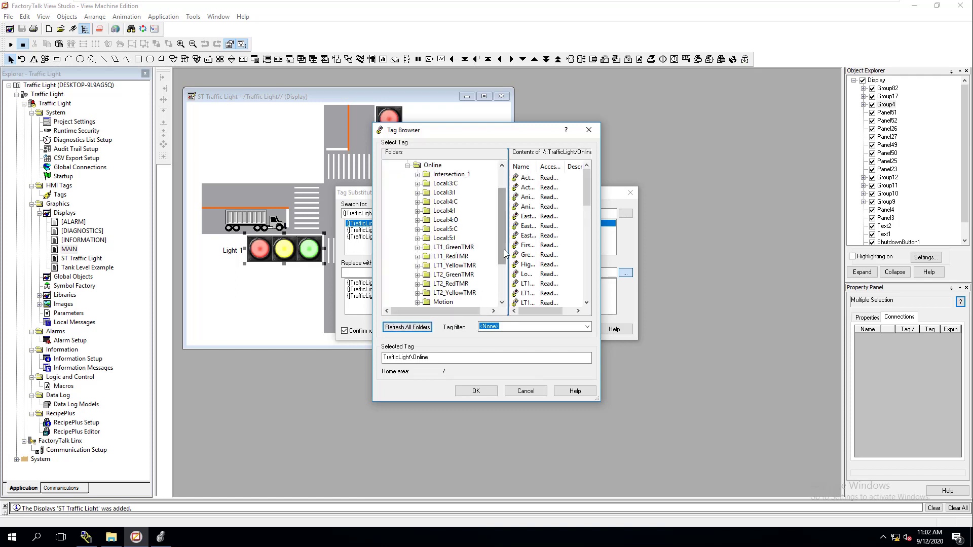
drag(505, 253, 503, 229)
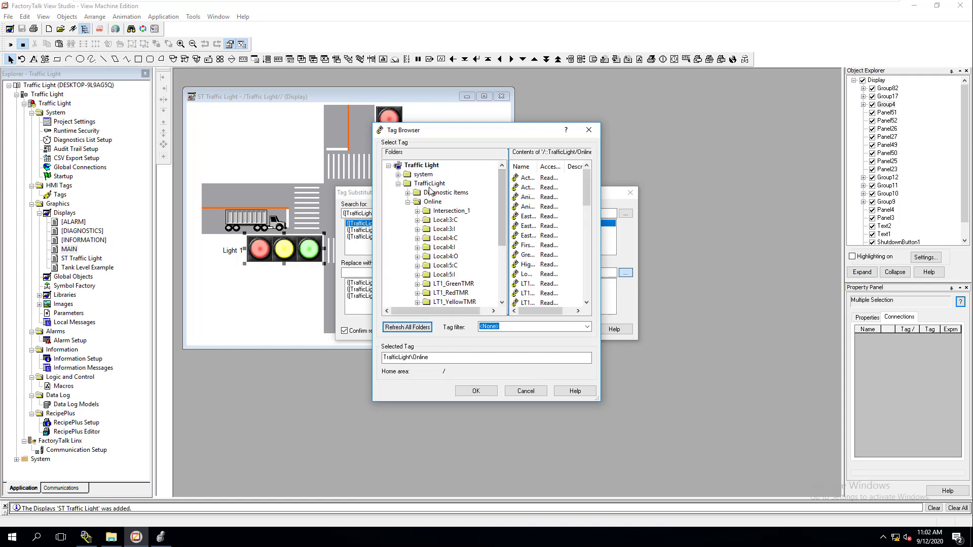
click(407, 202)
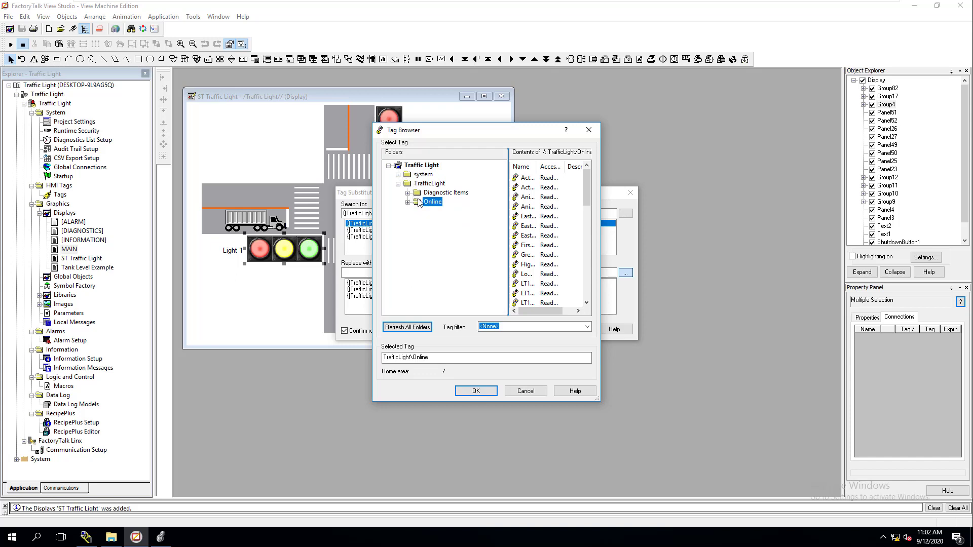
click(407, 201)
scroll(443, 260, down, 3)
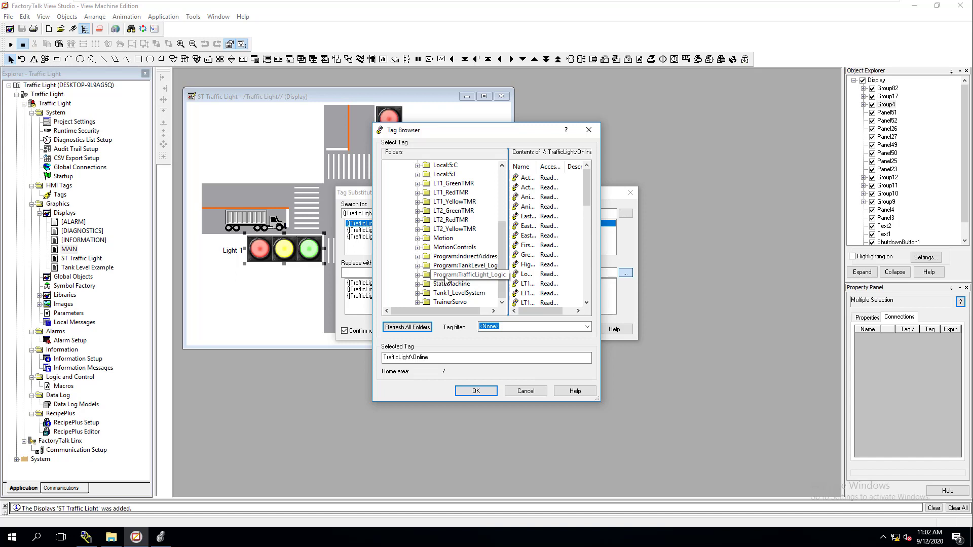
click(480, 275)
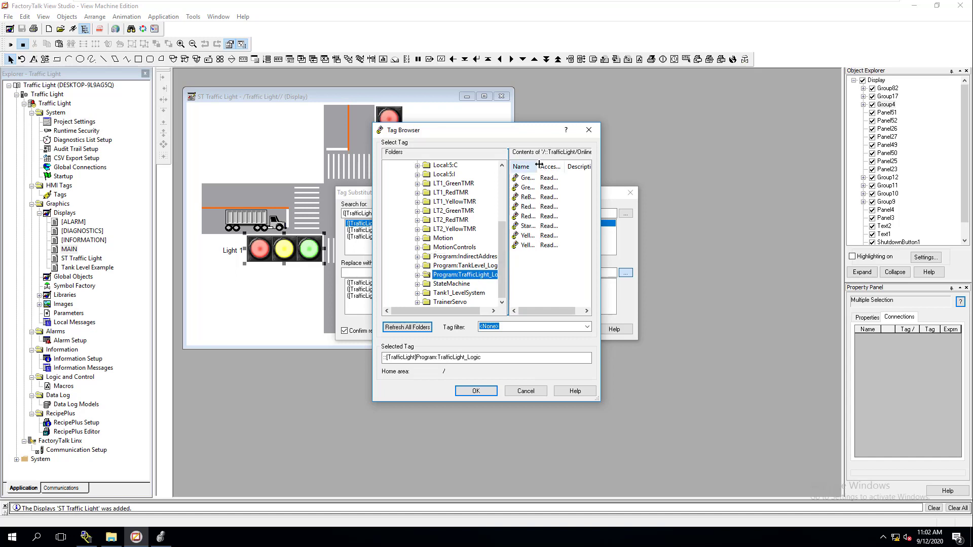
- Check the subfolders of Program:TrafficLight_Logic and widen the Name column to show the full tag names
drag(539, 165, 555, 166)
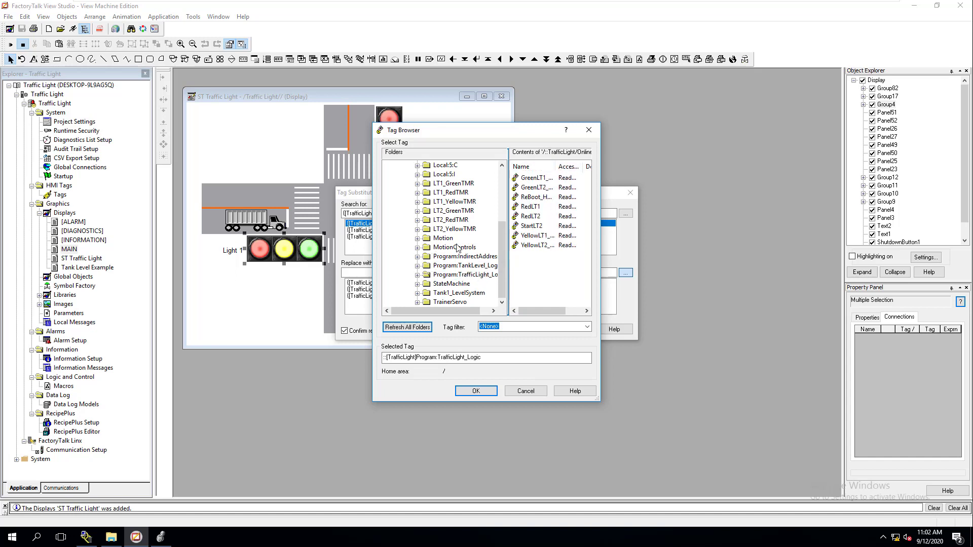
click(418, 275)
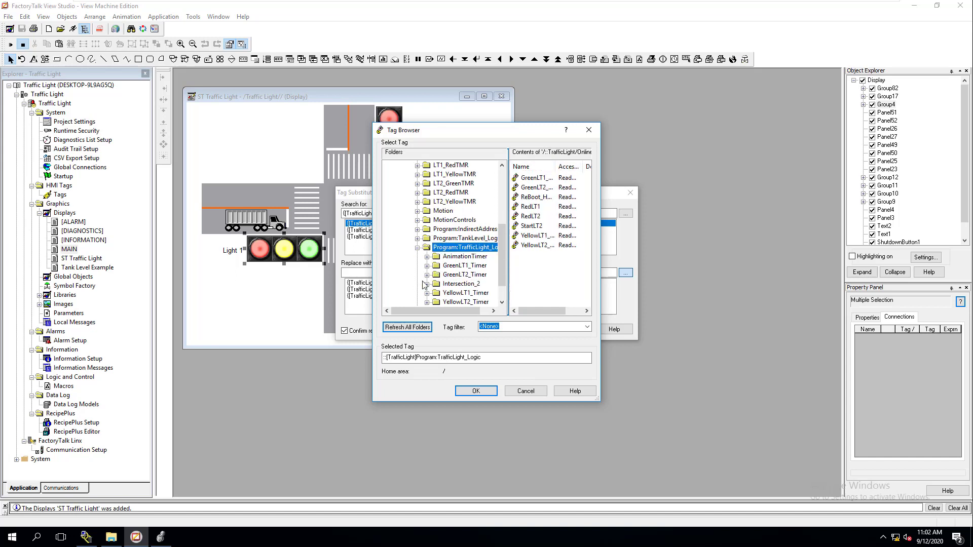
click(417, 248)
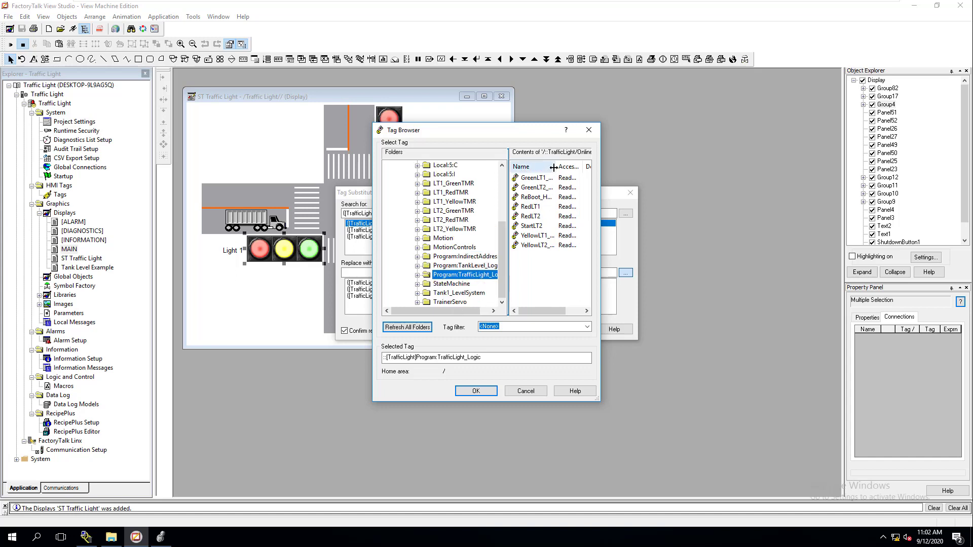
drag(557, 166, 573, 167)
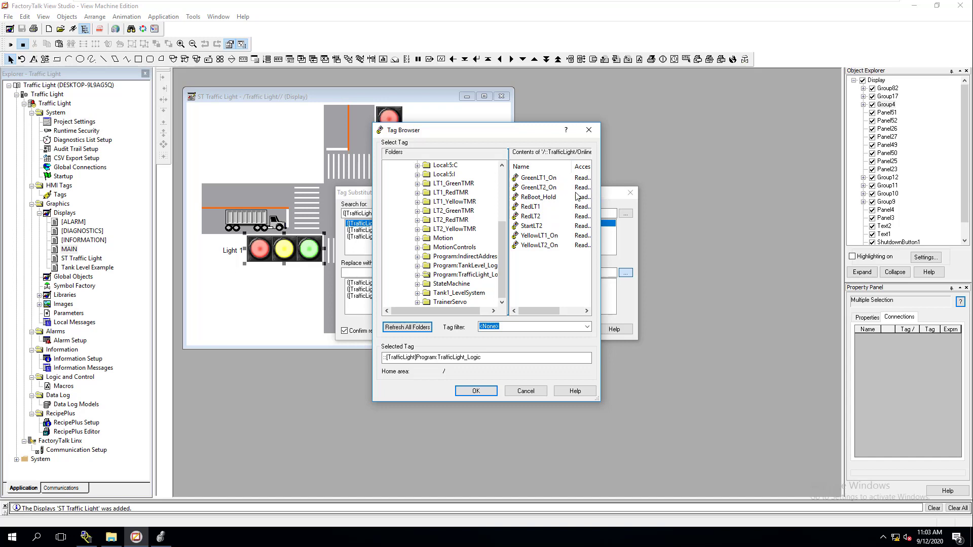
- Replace the Light 1 group's LT1_Green tag with Program:TrafficLight_Logic.GreenLT1_On in all its uses
click(538, 177)
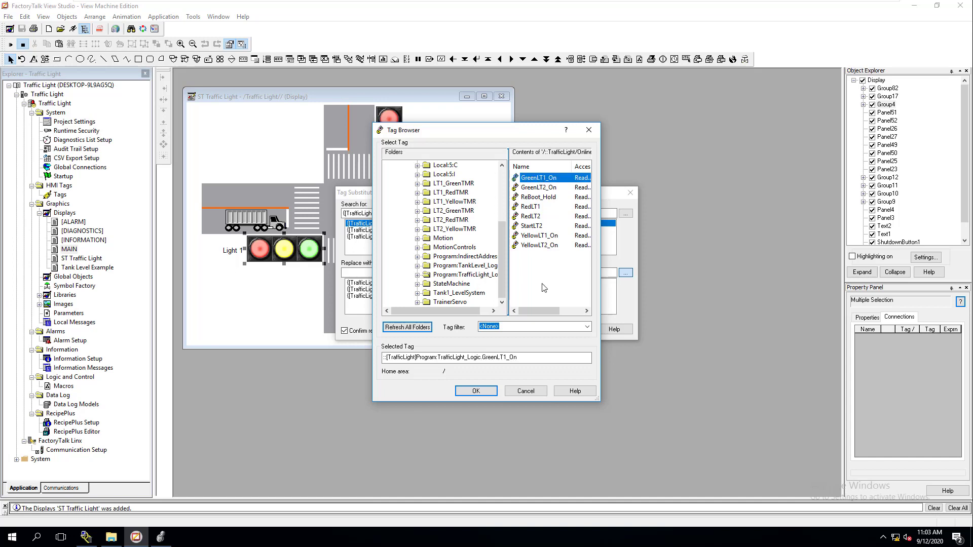
click(475, 392)
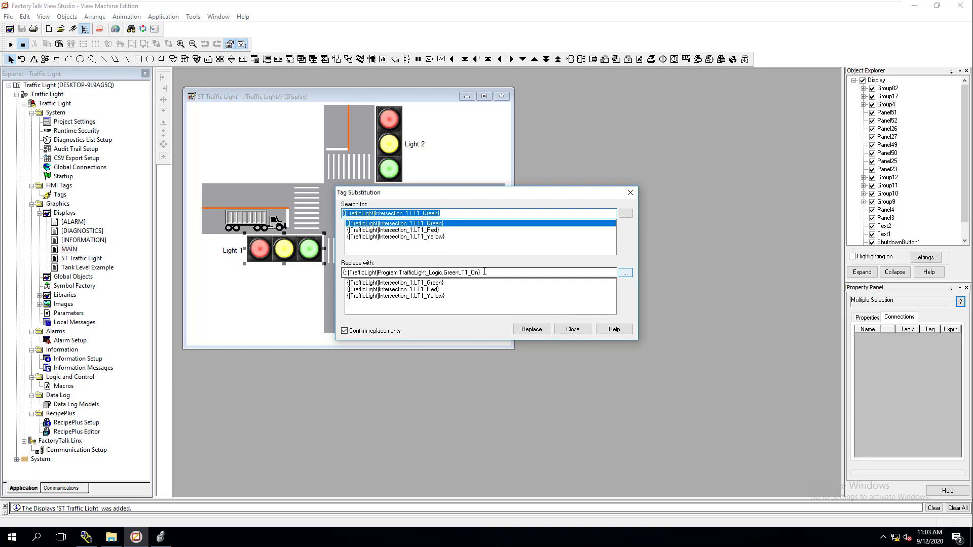
drag(480, 273, 326, 269)
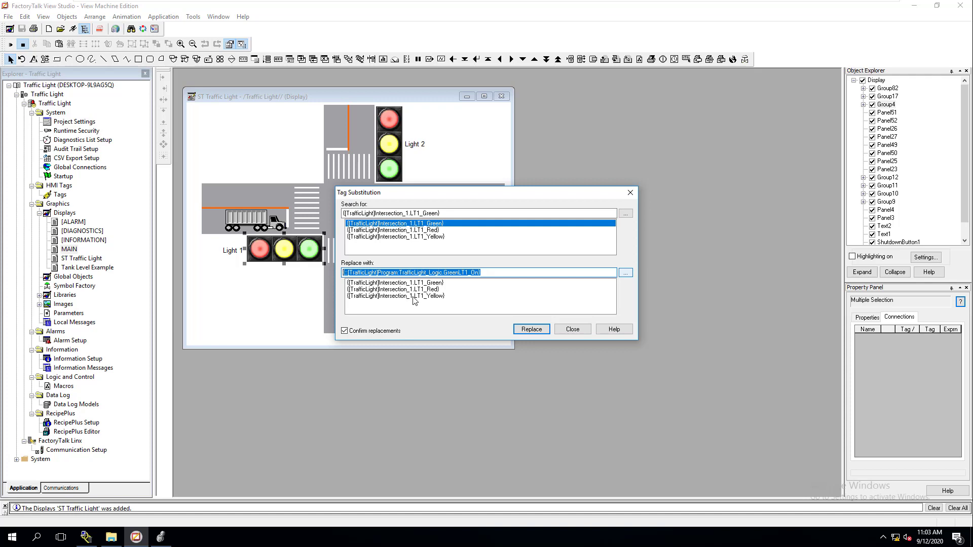
click(527, 329)
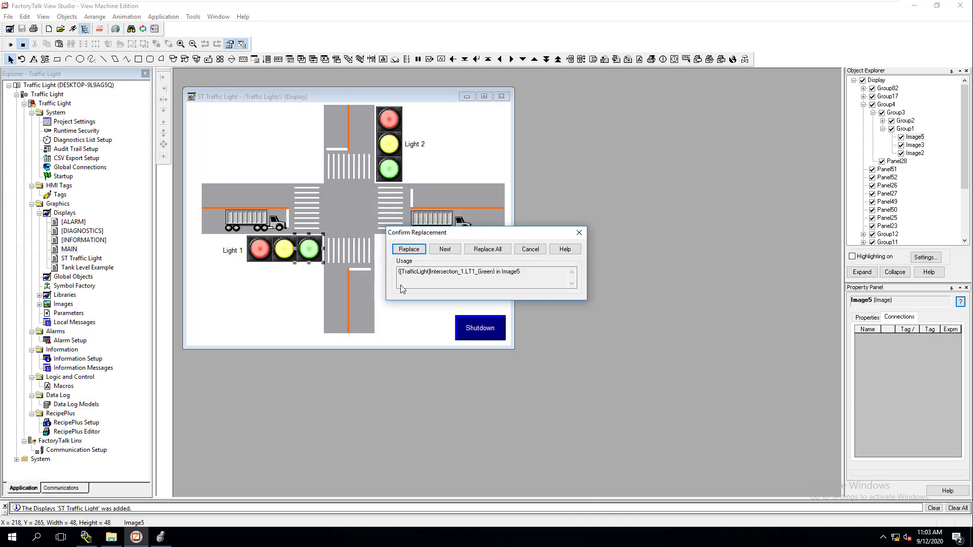
click(490, 250)
click(554, 287)
- Start another tag substitution on the Light 1 group, searching for {[TrafficLight]Intersection_1.LT1_Red} with the replacement field cleared
right_click(293, 250)
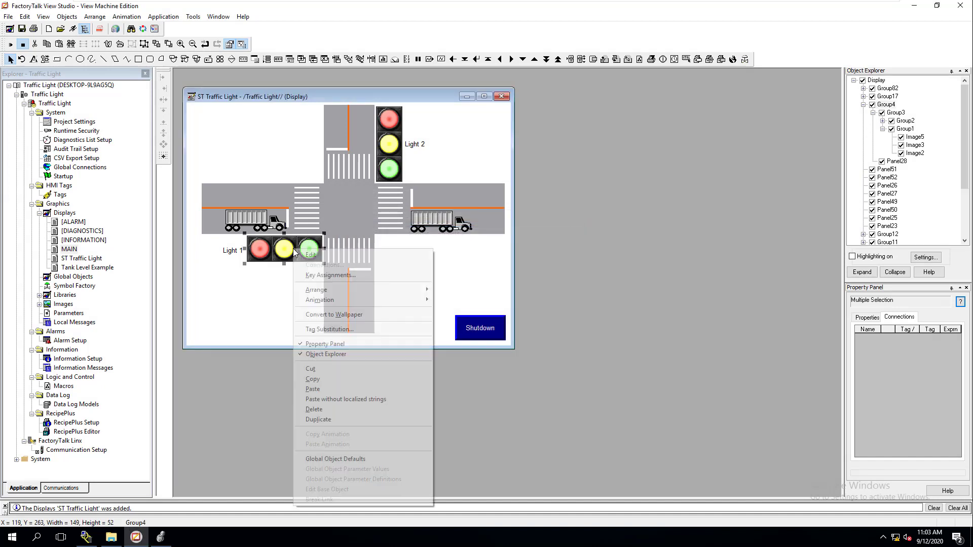
click(337, 330)
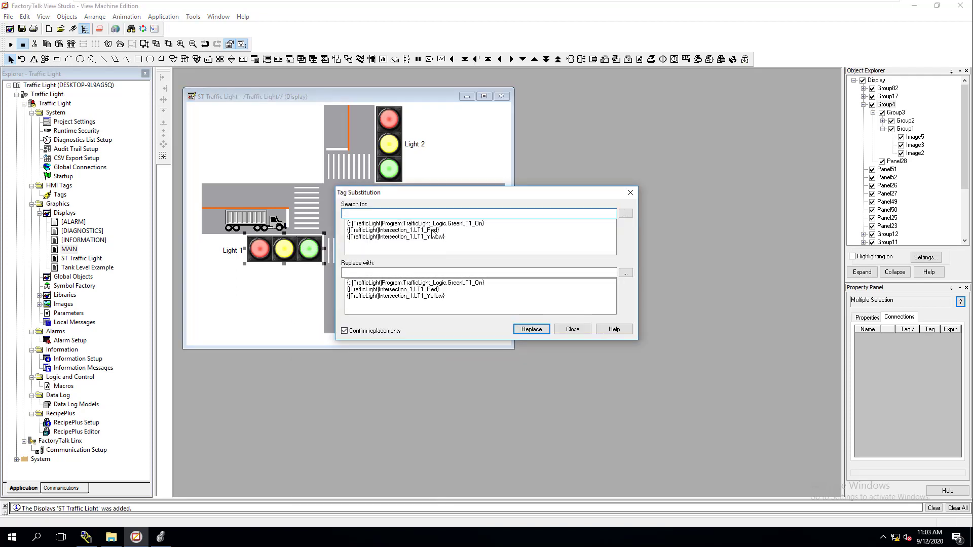
click(433, 230)
click(523, 290)
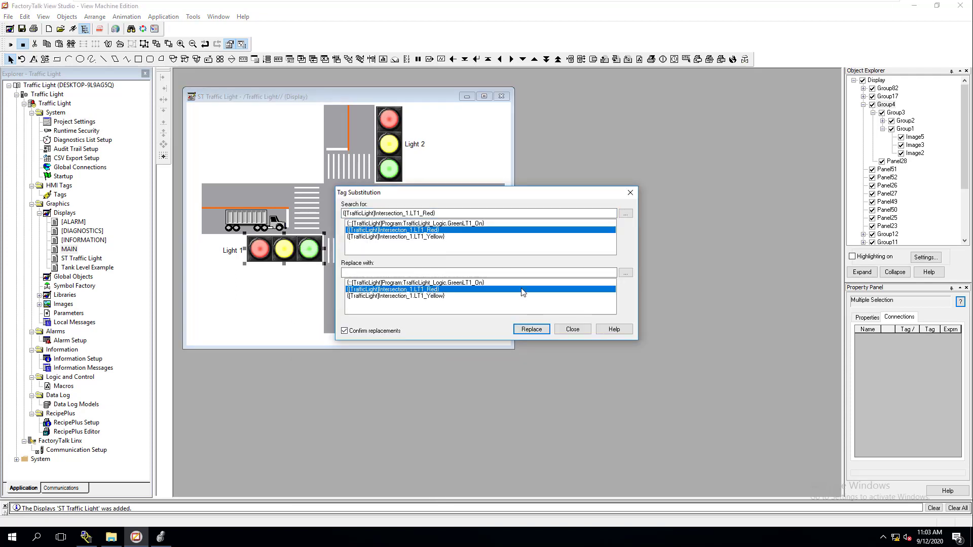
click(527, 282)
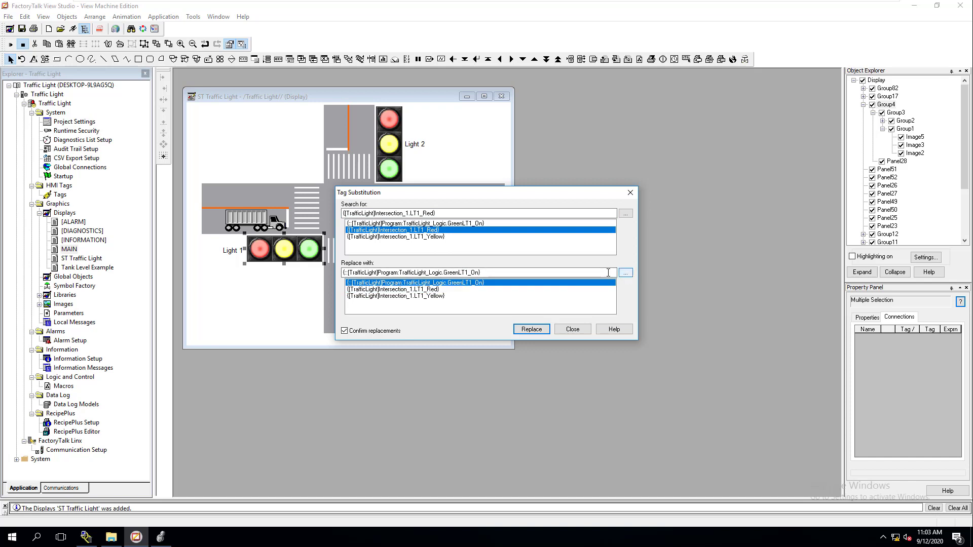
drag(608, 273, 357, 280)
key(BackSpace)
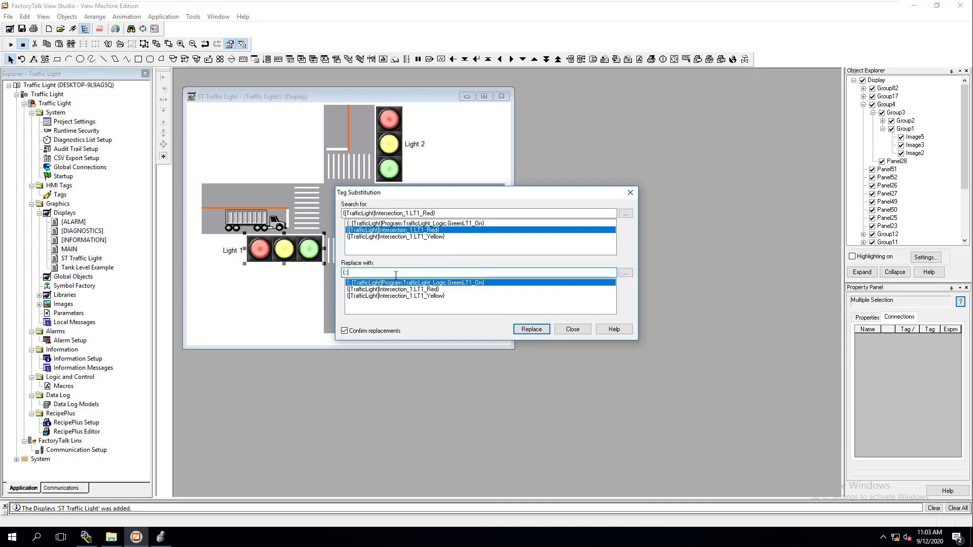
key(BackSpace)
- Choose RedLT1 from Program:TrafficLight_Logic as the replacement tag and replace all uses of LT1_Red
click(626, 273)
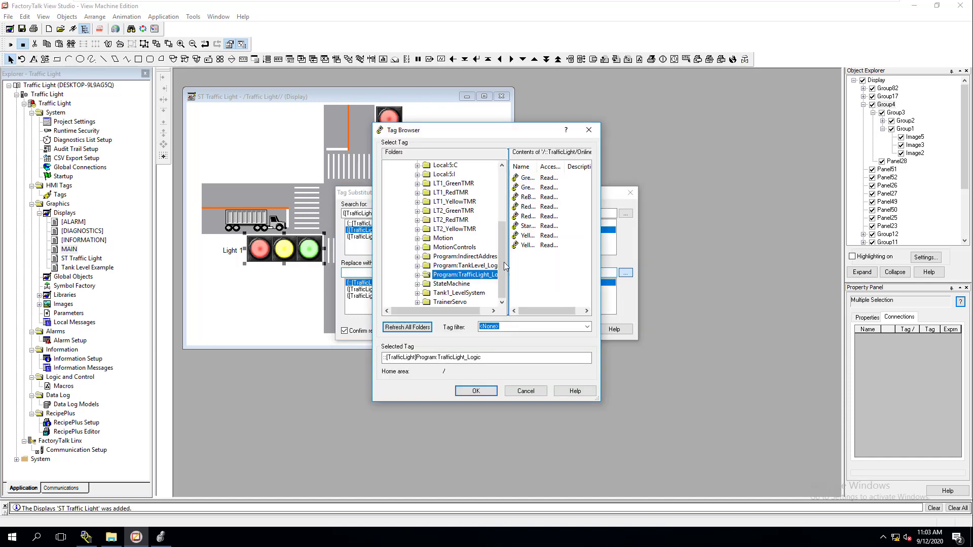
drag(535, 166, 559, 166)
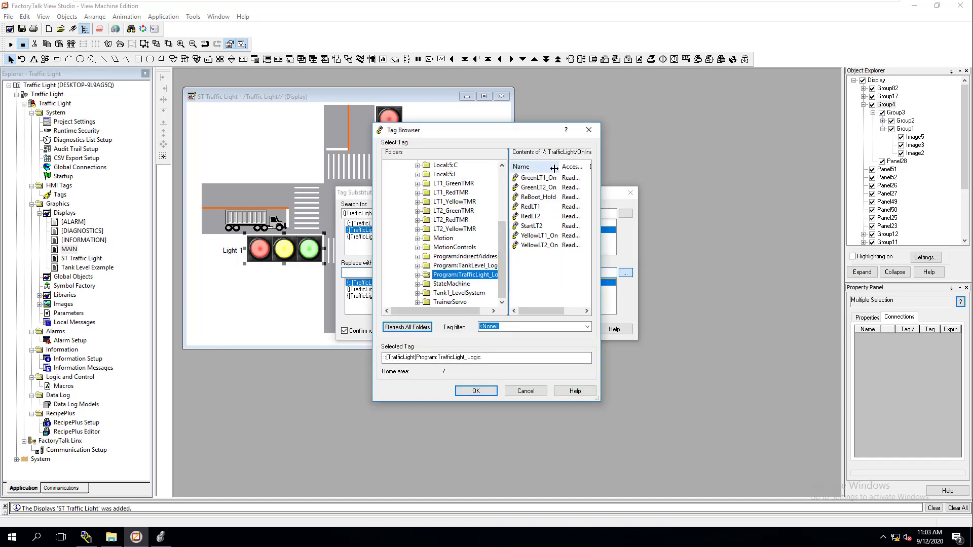
click(531, 206)
click(477, 393)
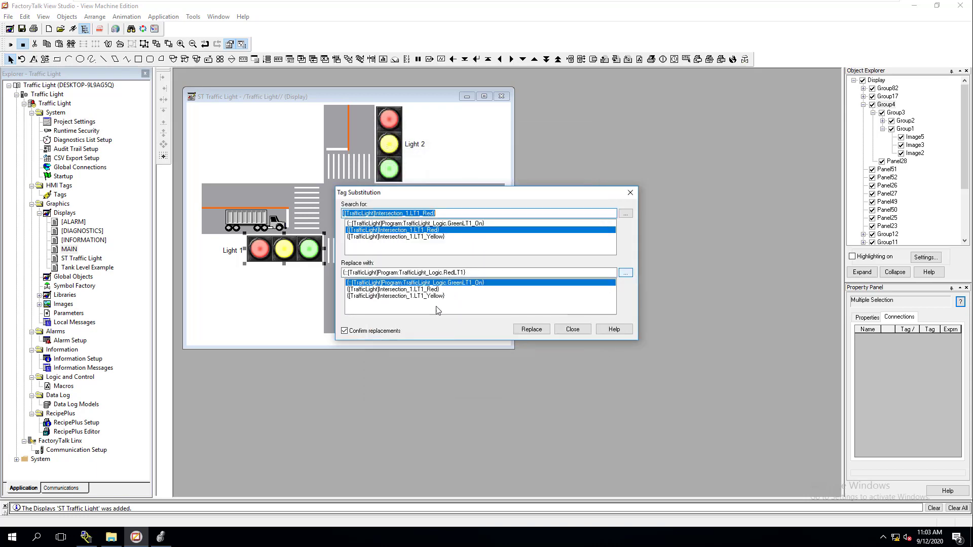
click(538, 331)
click(504, 253)
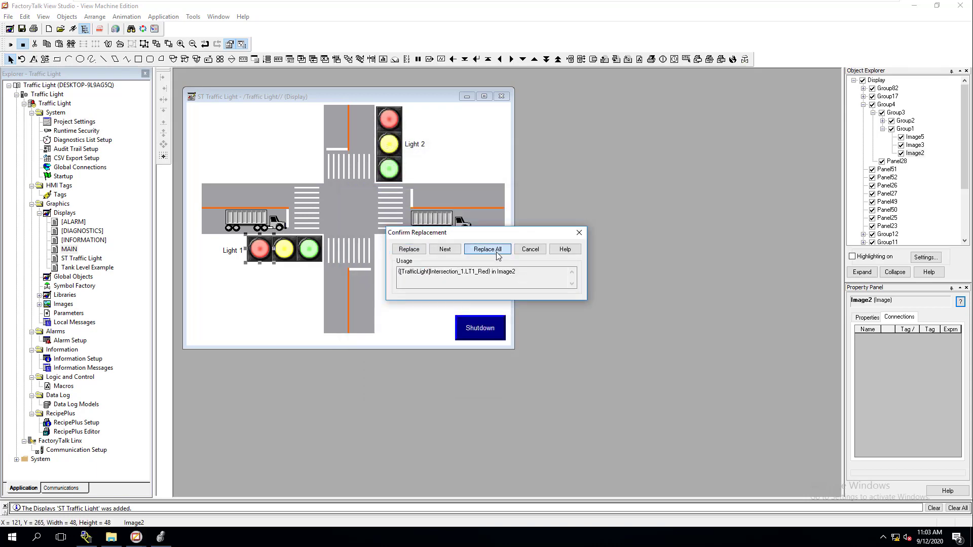
click(551, 289)
- Substitute Program:TrafficLight_Logic.YellowLT1_On for {[TrafficLight]Intersection_1.LT1_Yellow} in all its uses in the Light 1 group
right_click(298, 251)
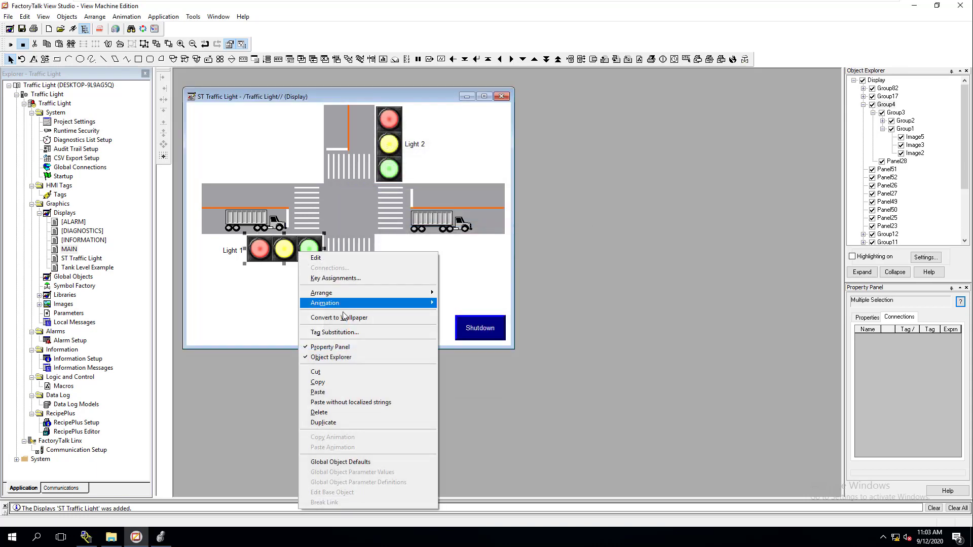
click(349, 331)
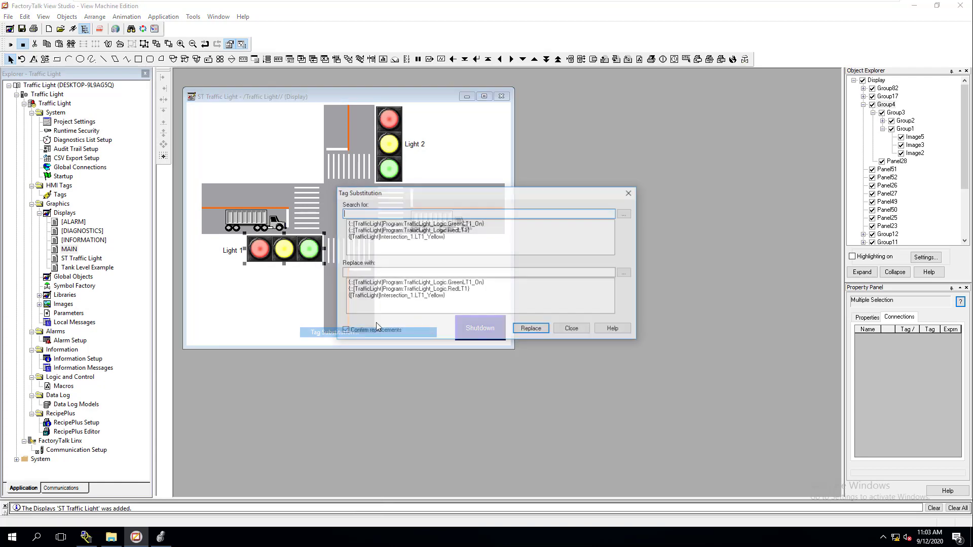
click(436, 236)
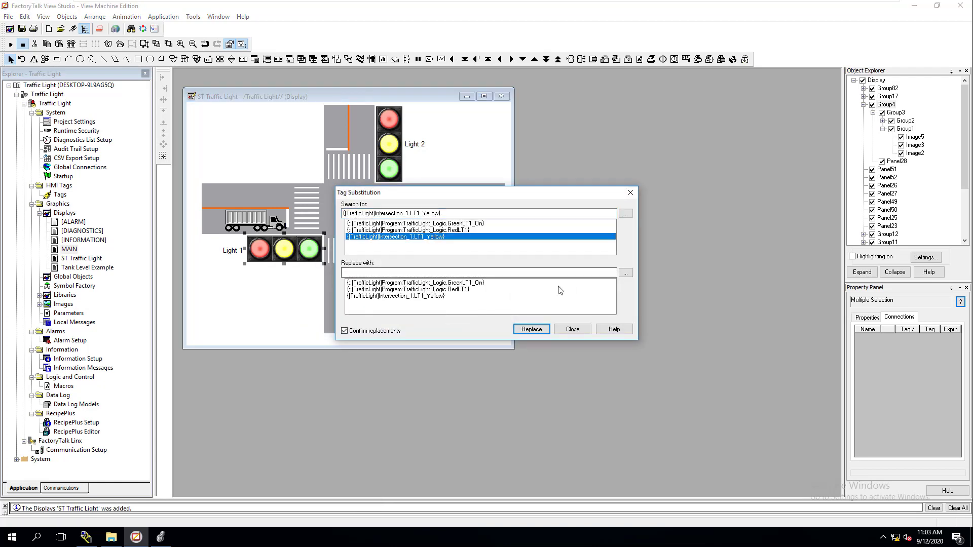
click(625, 272)
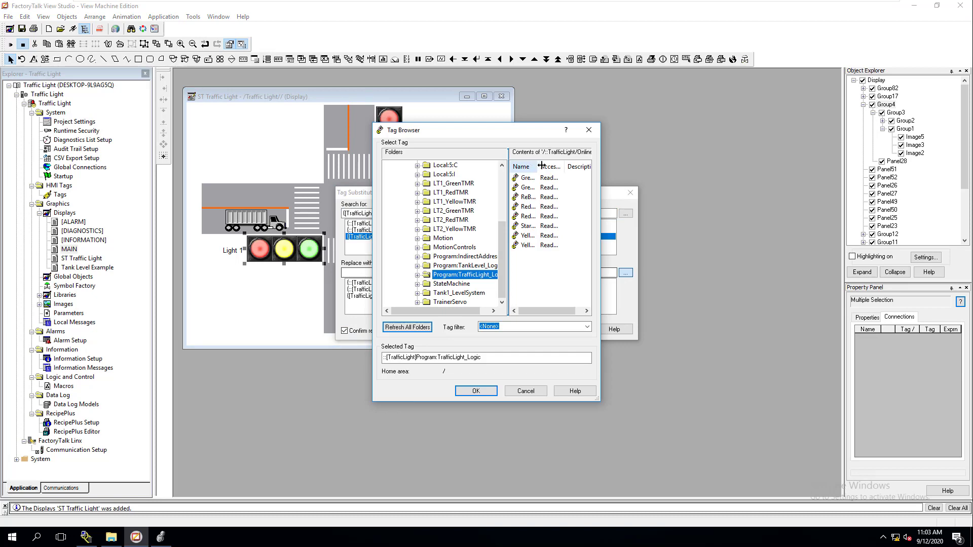
drag(541, 166, 569, 166)
click(536, 237)
click(482, 393)
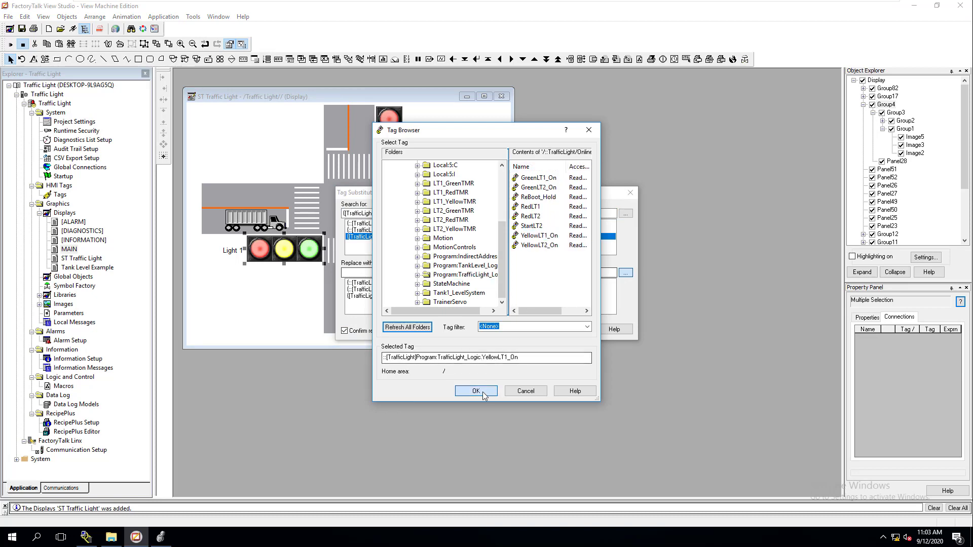
click(530, 327)
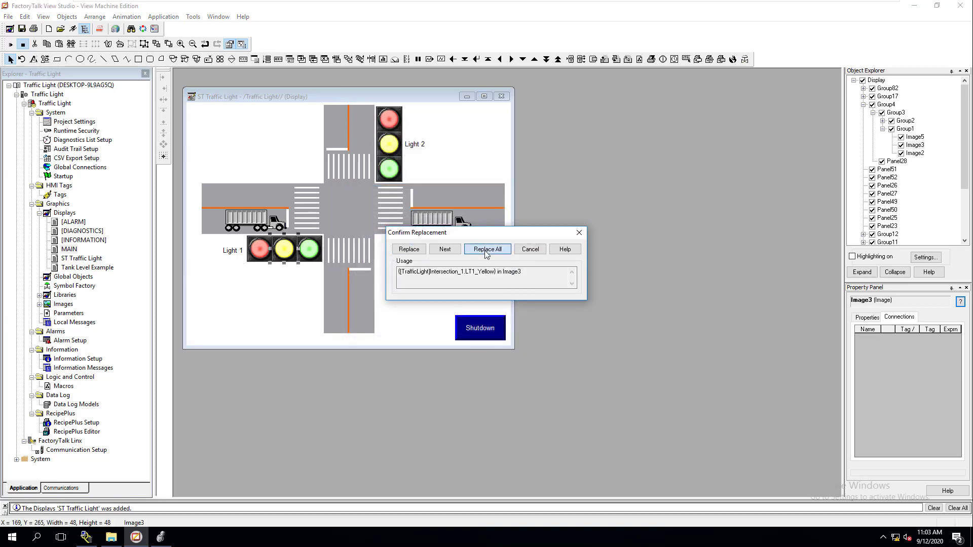
click(487, 249)
click(556, 288)
- Review the Light 1 group's tags in Tag Substitution and close it without replacing anything
right_click(302, 248)
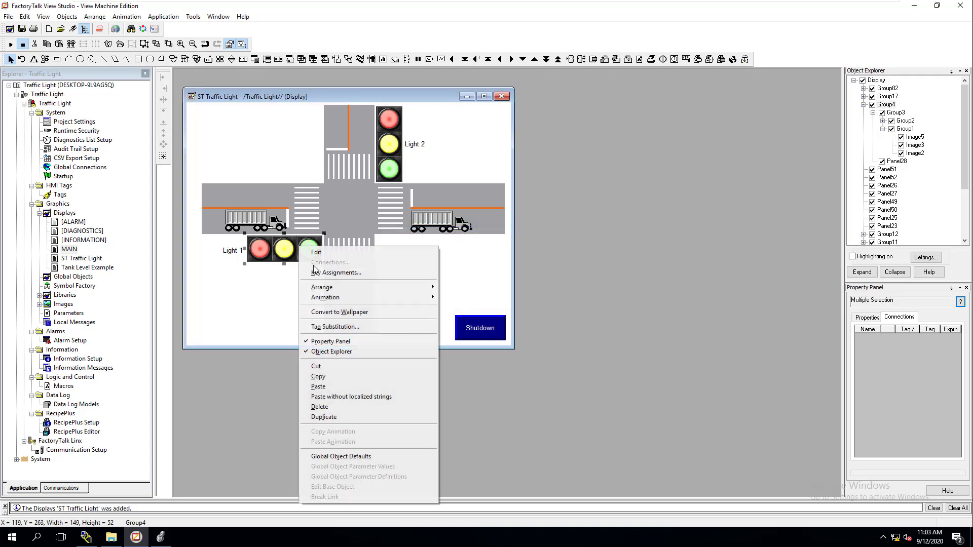
click(349, 326)
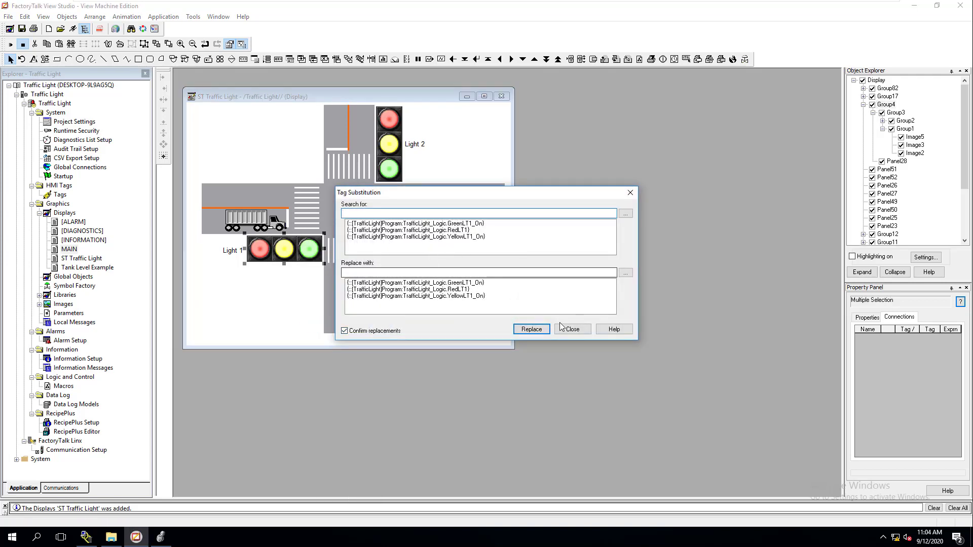
click(570, 328)
- Substitute Program:TrafficLight_Logic.GreenLT2_On for {[TrafficLight]Intersection_1.LT2_Green} in all its uses in the Light 2 group
click(394, 151)
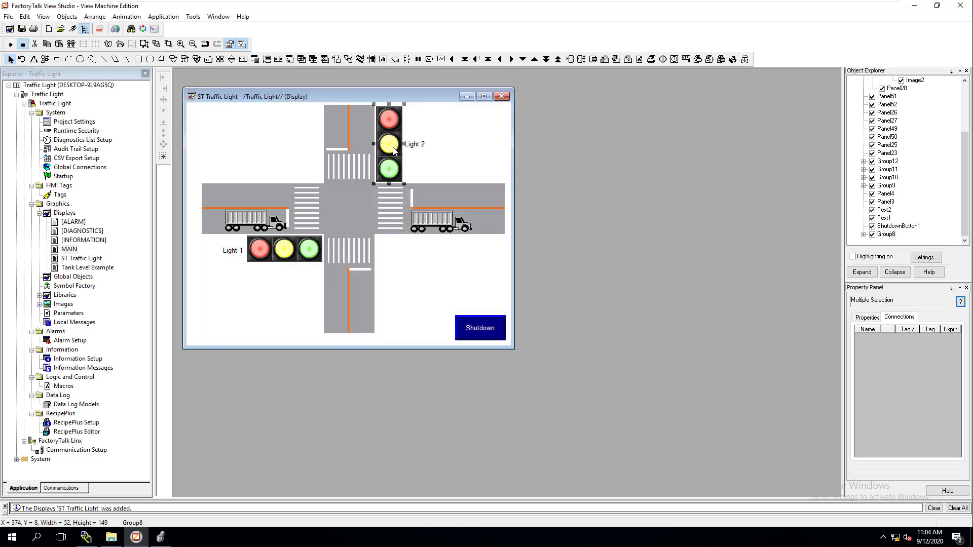
right_click(394, 147)
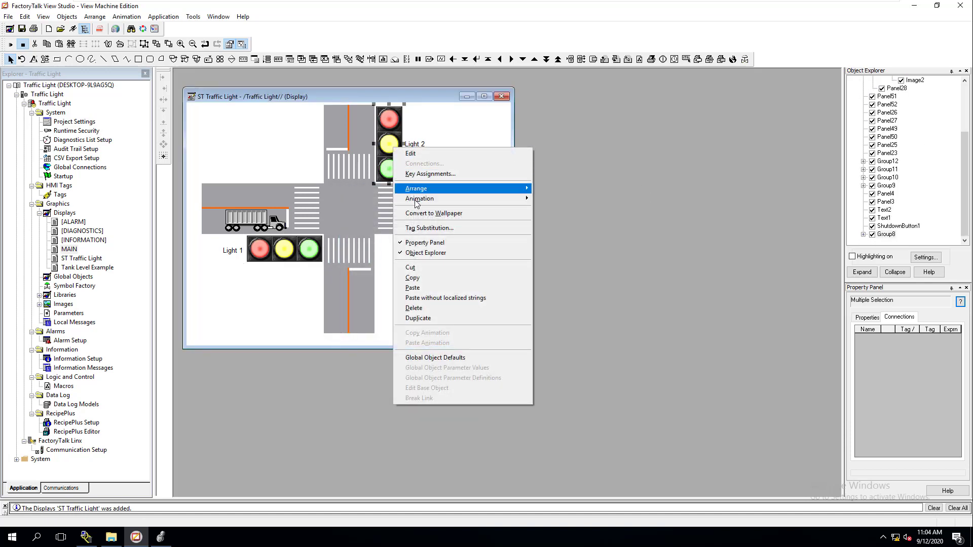
click(434, 228)
click(436, 224)
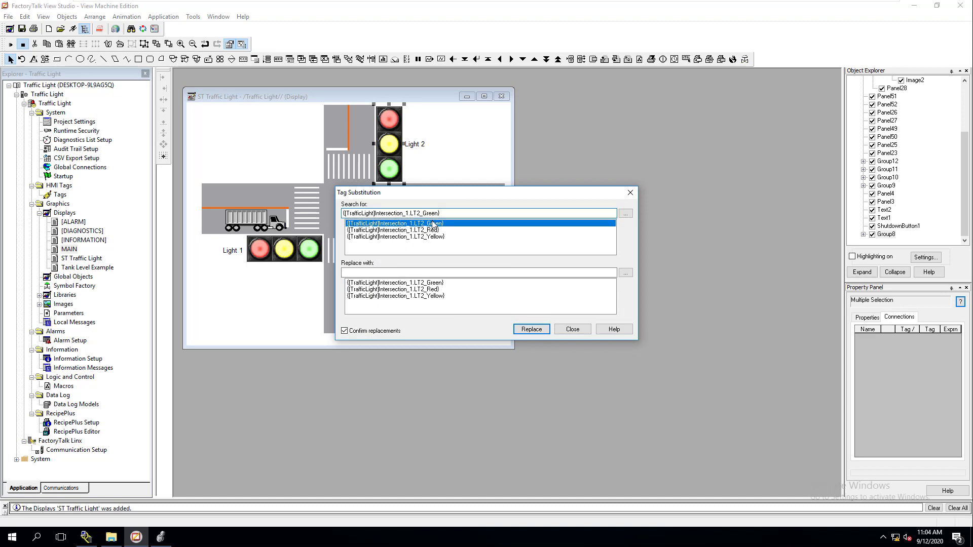
click(625, 272)
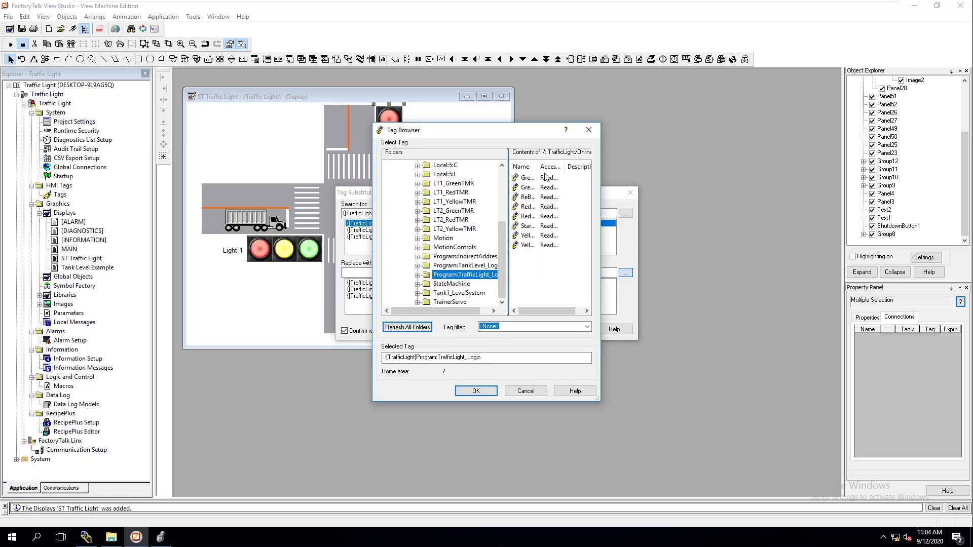
drag(540, 167, 560, 166)
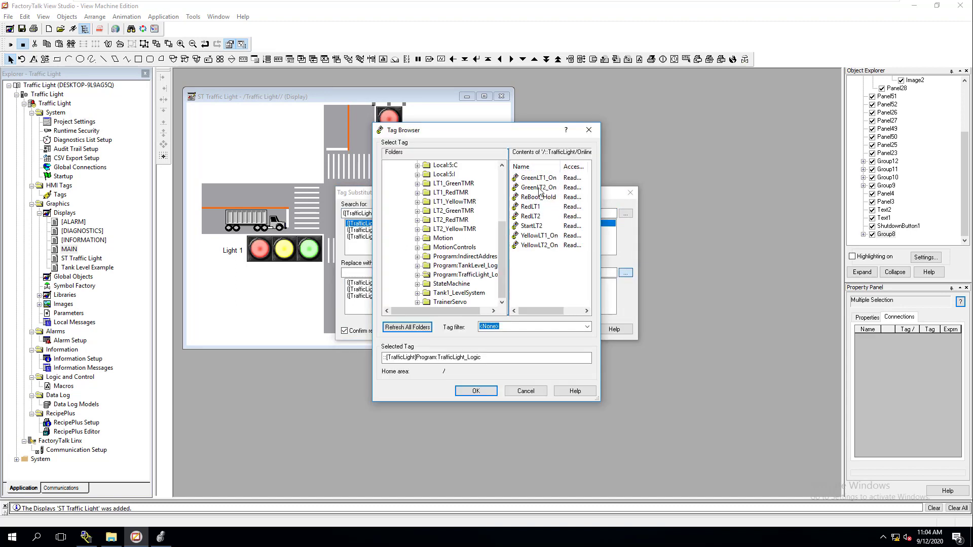
click(538, 187)
click(476, 390)
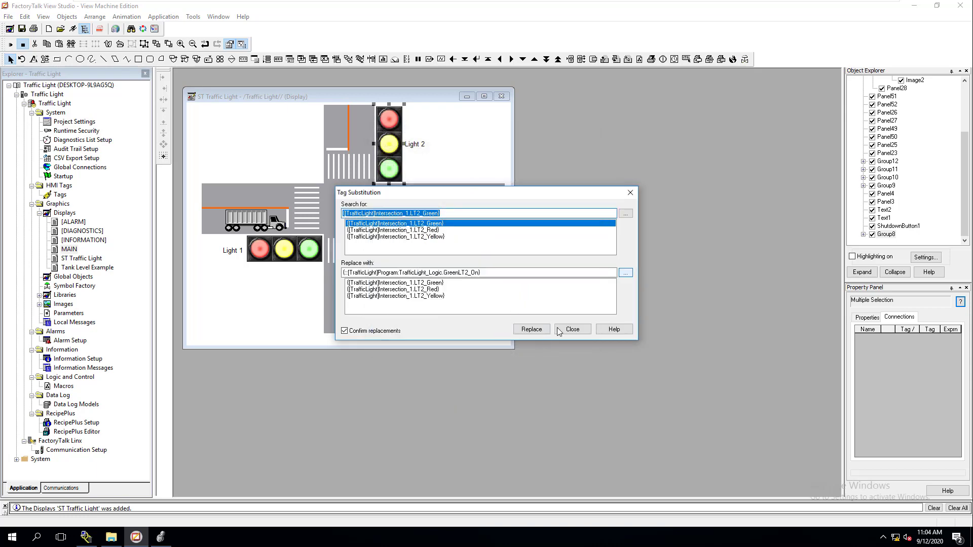
click(531, 330)
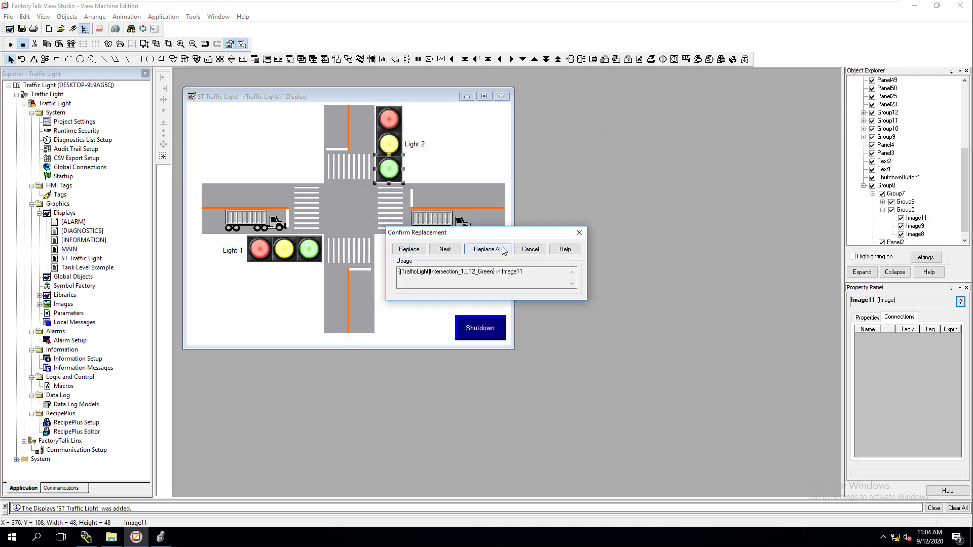
click(504, 249)
click(551, 288)
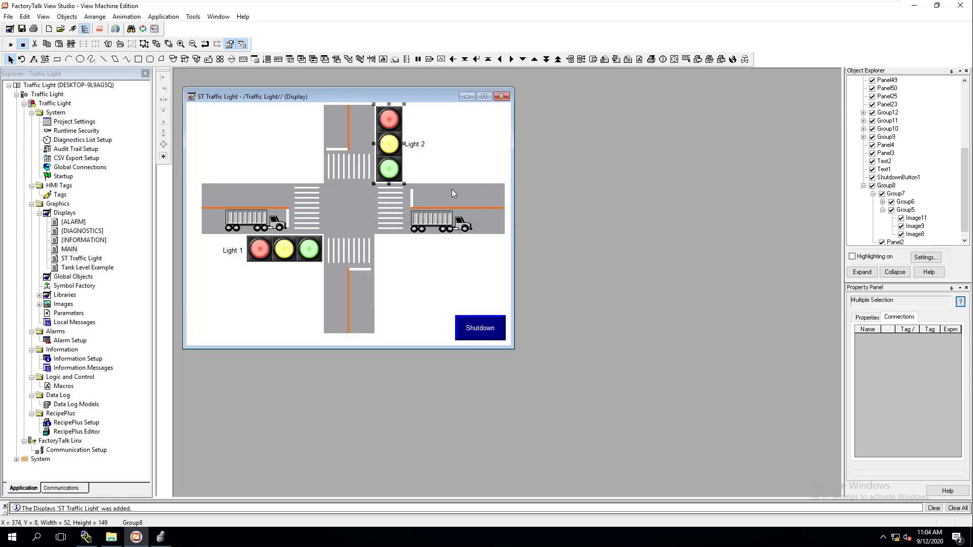
- Open Tag Substitution for the Light 2 group and pick {[TrafficLight]Intersection_1.LT2_Red} as the tag to search for
right_click(394, 155)
mouse_move(435, 203)
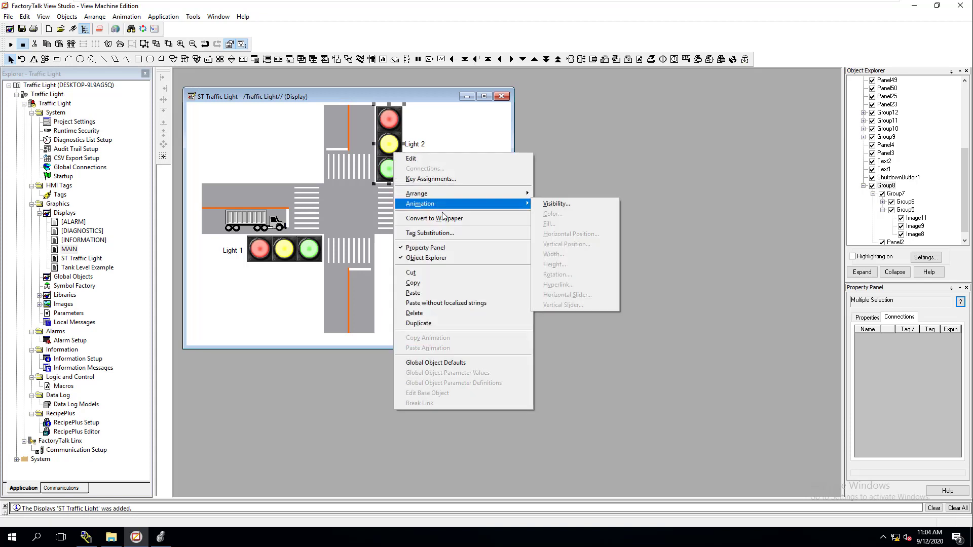
click(434, 232)
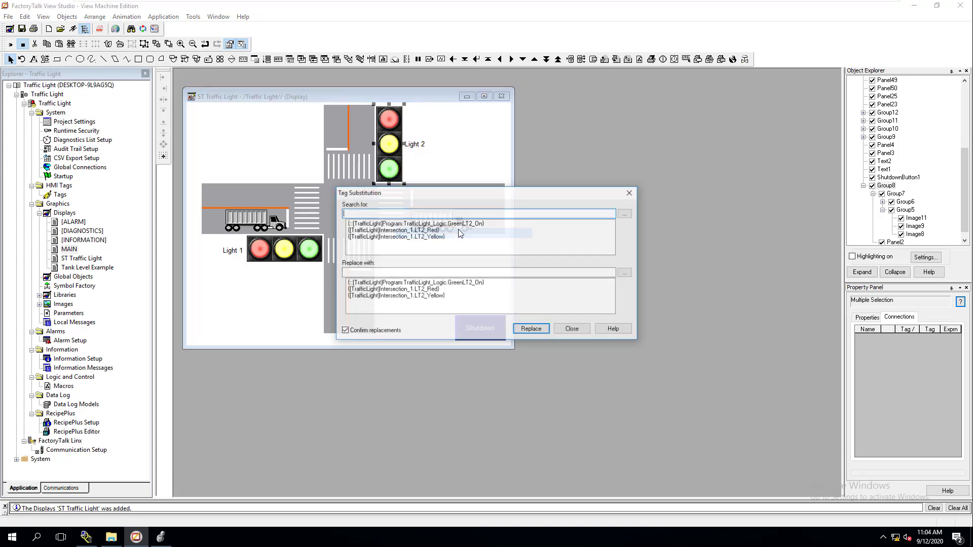
click(431, 231)
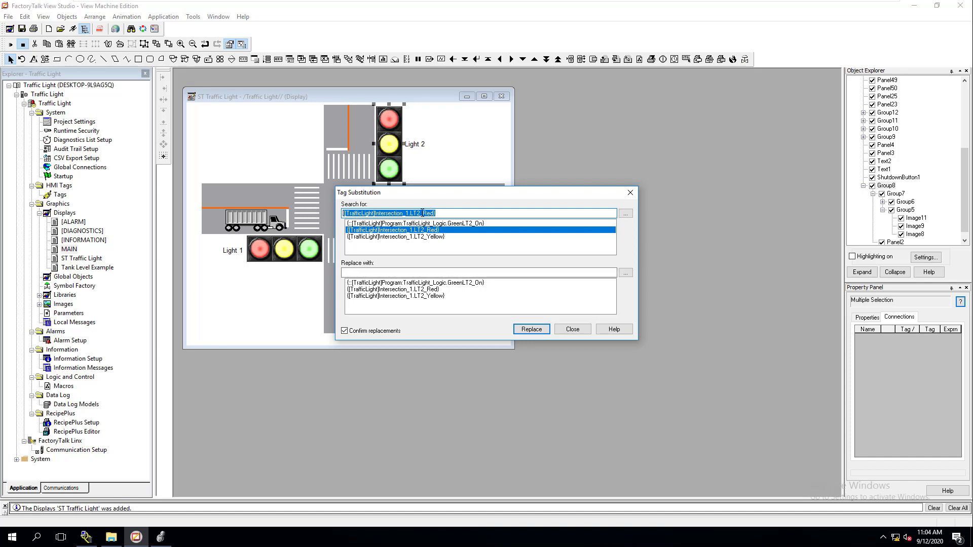
- Try LT2 as the search text with LT1 as its replacement, then restore the LT2_Red search tag and clear the replacement
drag(421, 213, 414, 214)
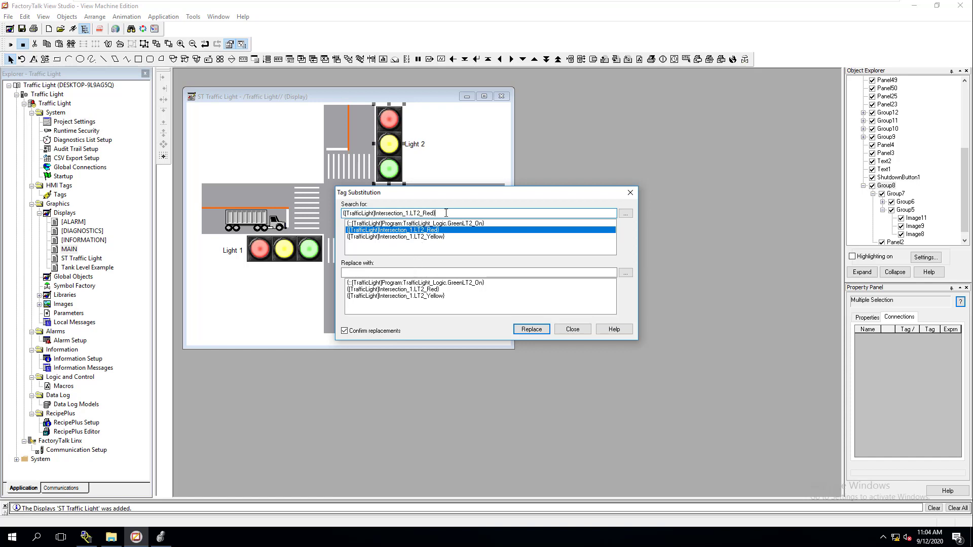
double_click(353, 214)
key(BackSpace)
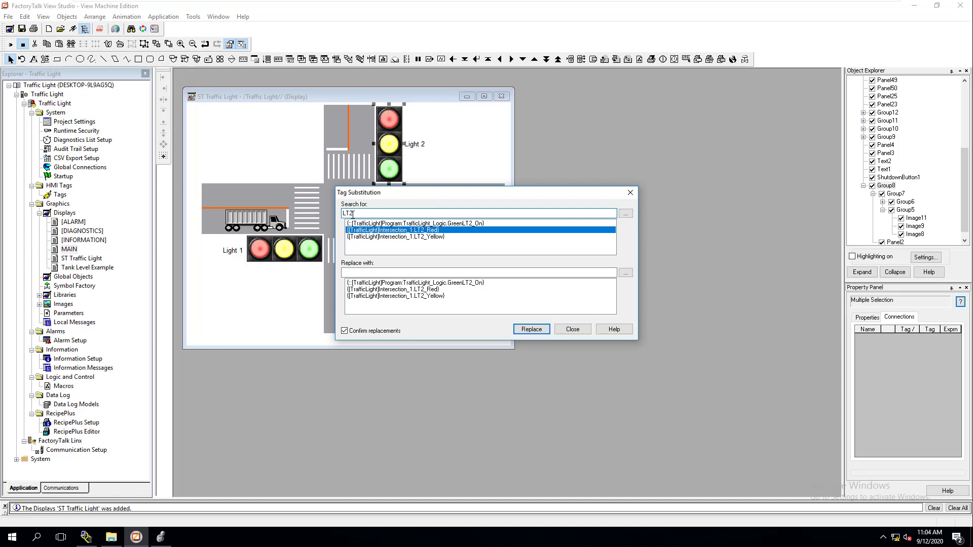
click(388, 272)
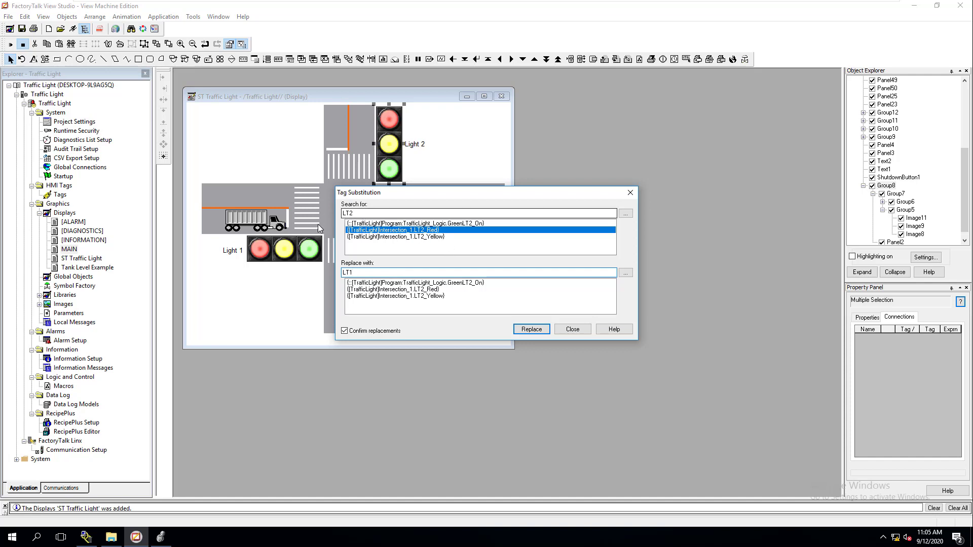
click(439, 231)
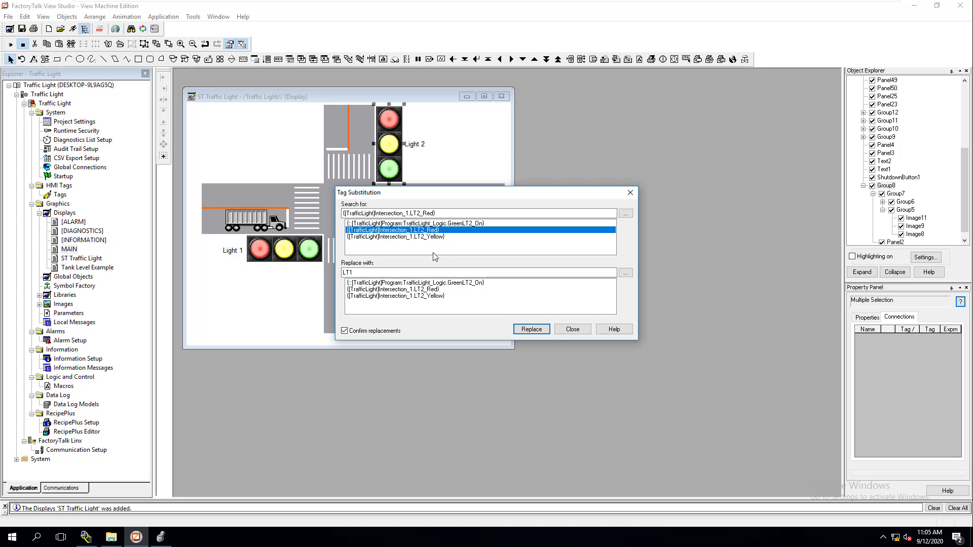
drag(366, 273, 334, 272)
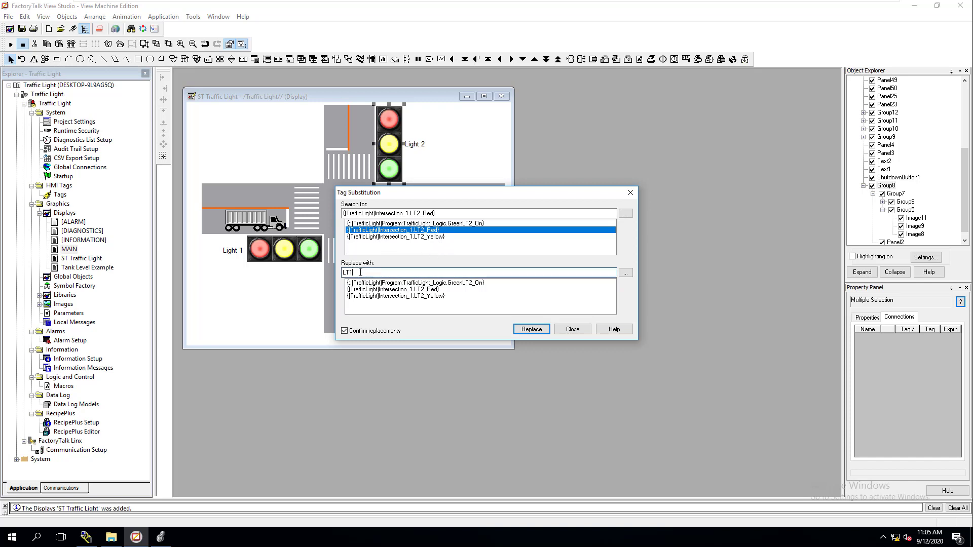
key(BackSpace)
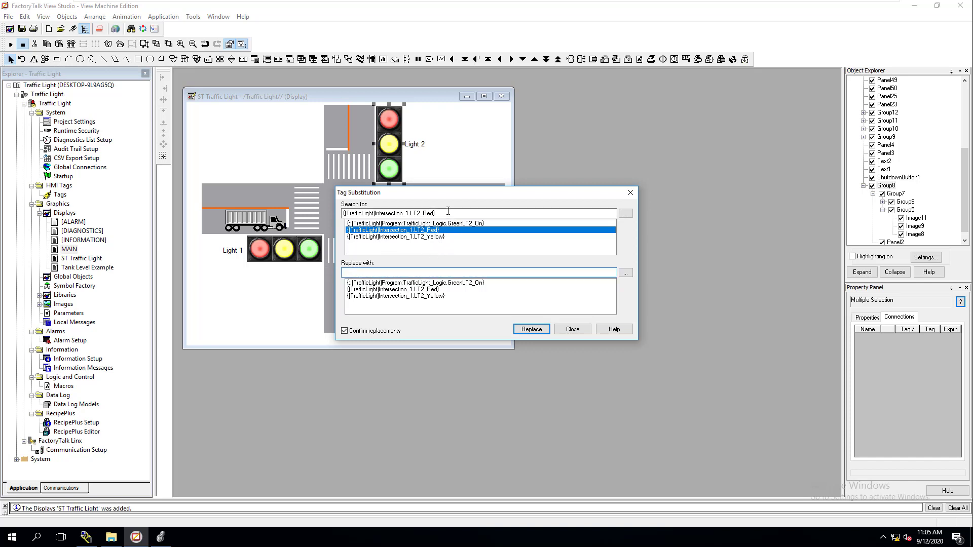
- Substitute the partial text LT3 for LT2 in all tag uses in the Light 2 group
key(shift+Tab)
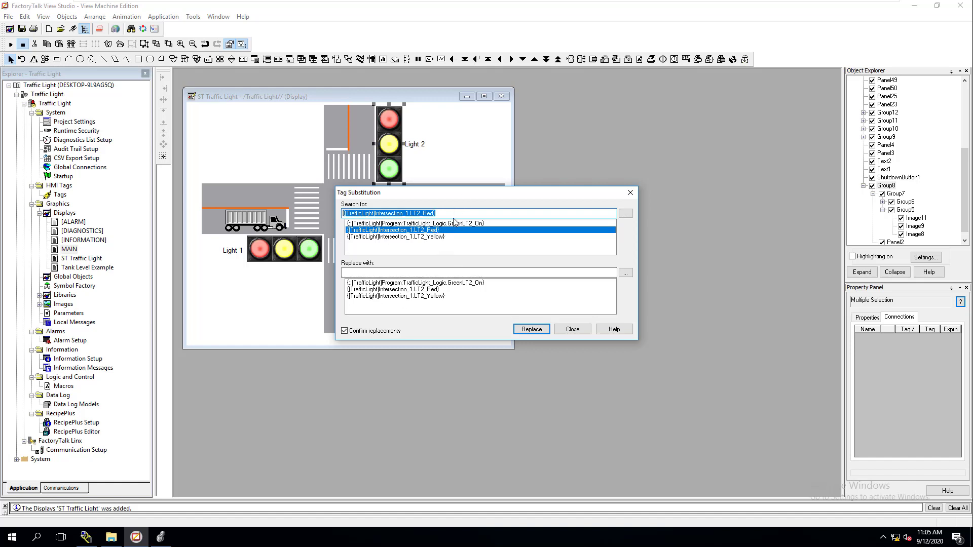
key(End)
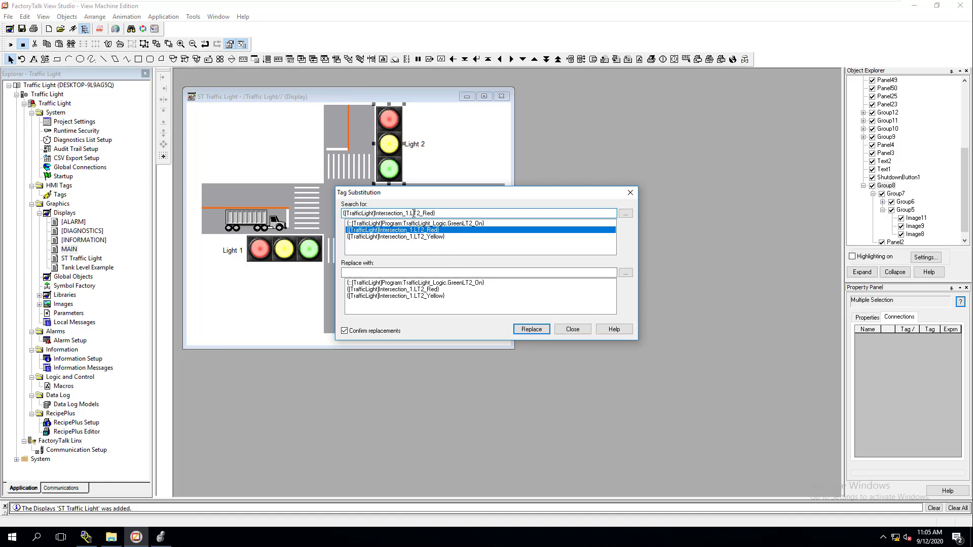
key(shift+Home)
key(BackSpace)
text(LT2)
click(358, 273)
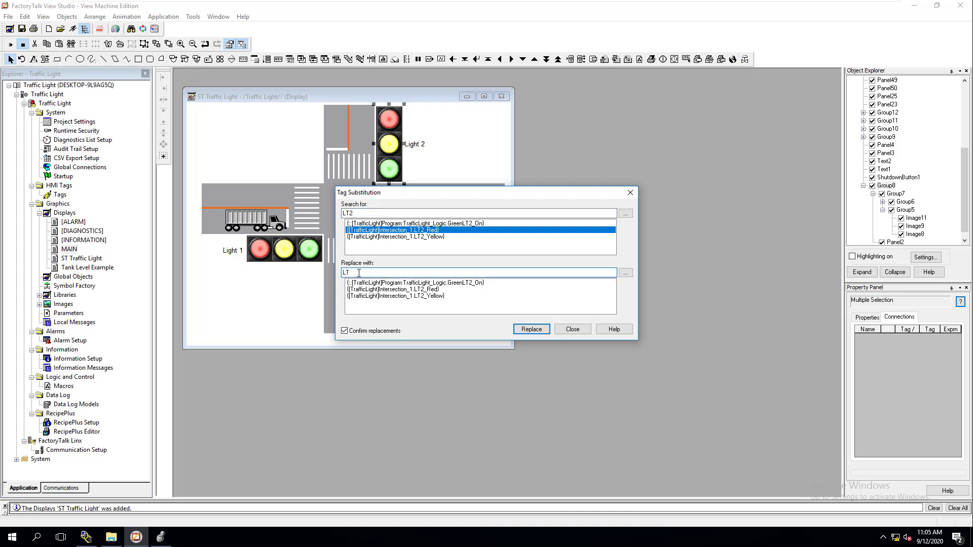
click(531, 330)
click(489, 252)
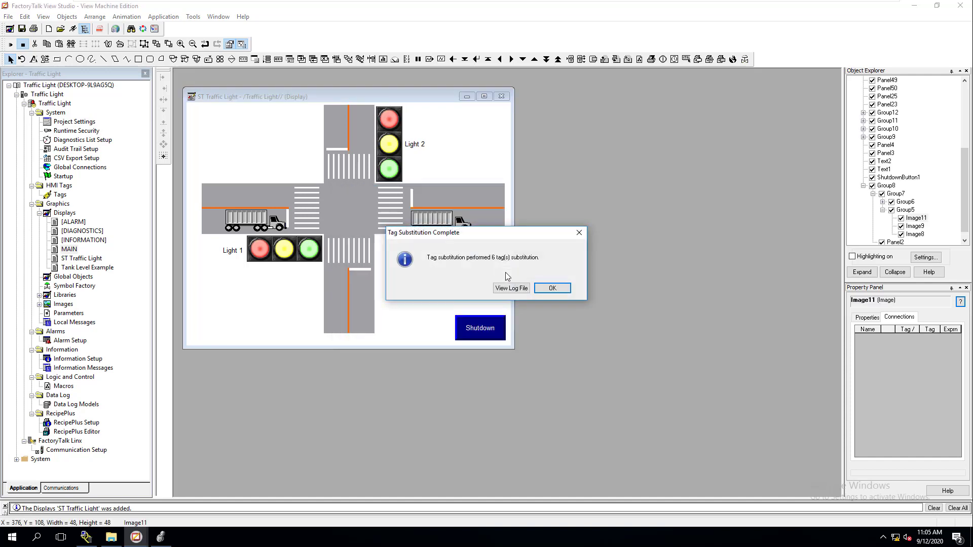
click(552, 288)
- Substitute Program:TrafficLight_Logic.GreenLT2_On for Program:TrafficLight_Logic.GreenLT3_On in all its uses in the Light 2 group
right_click(390, 154)
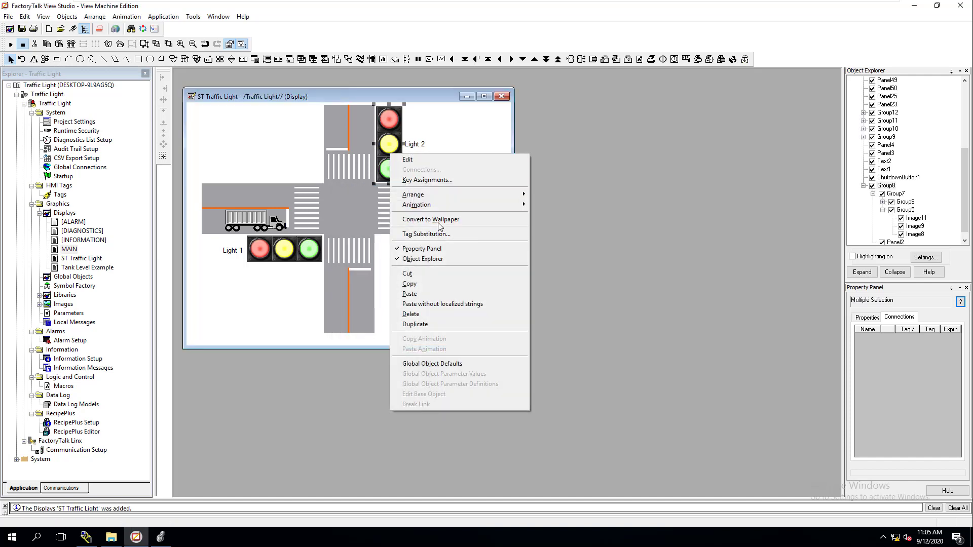
click(440, 235)
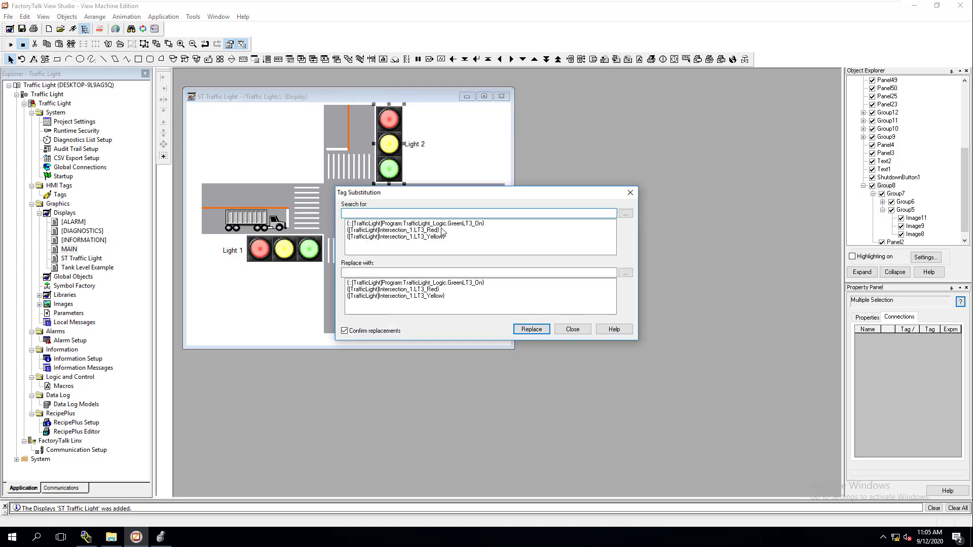
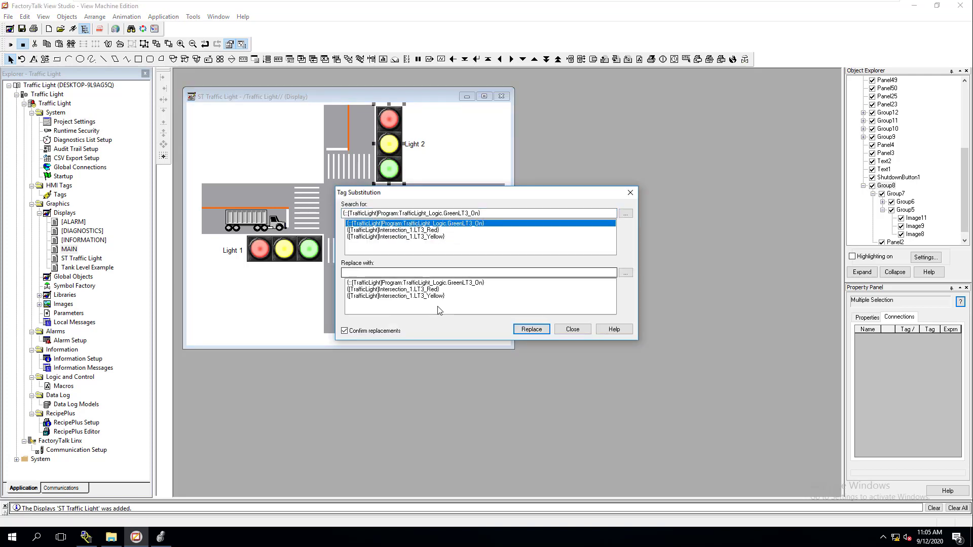
click(625, 272)
drag(537, 169, 557, 167)
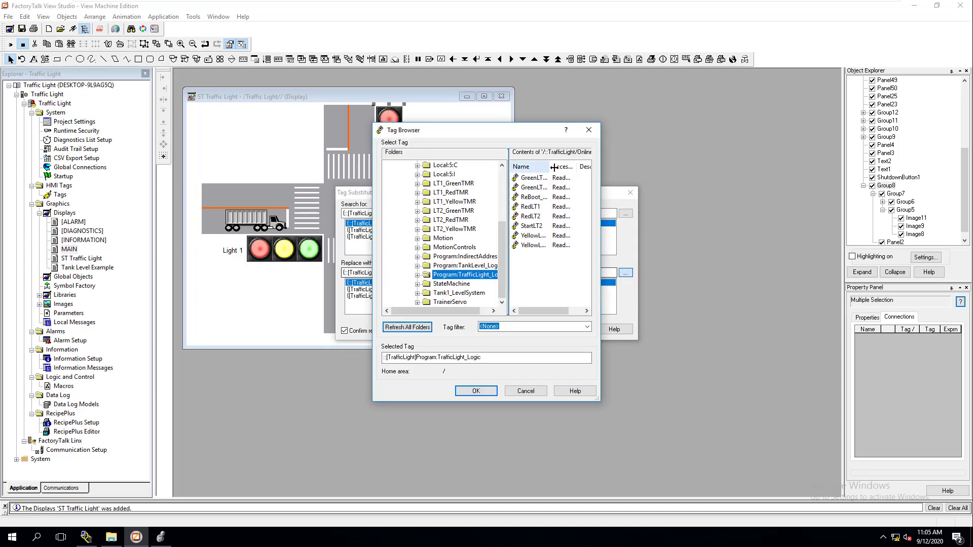
click(550, 187)
click(496, 388)
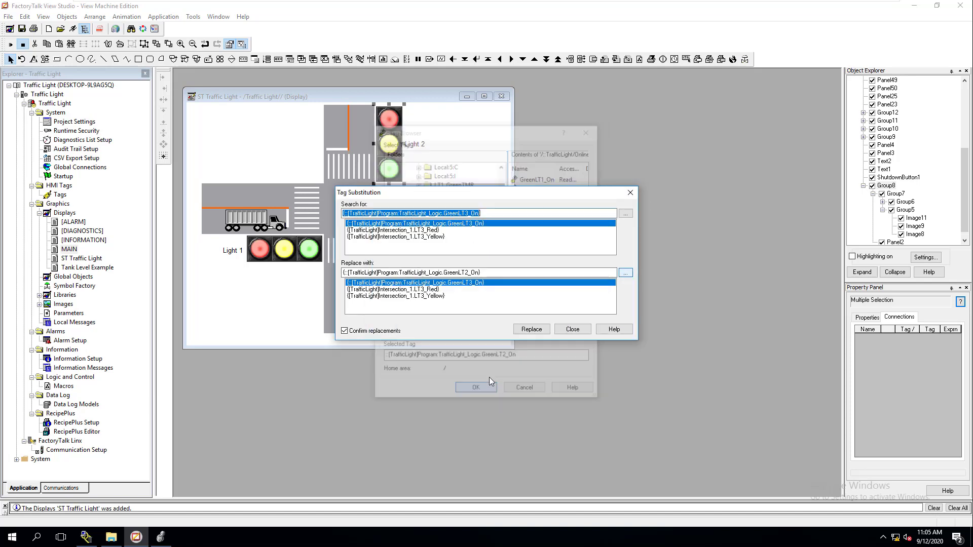
click(530, 330)
click(503, 250)
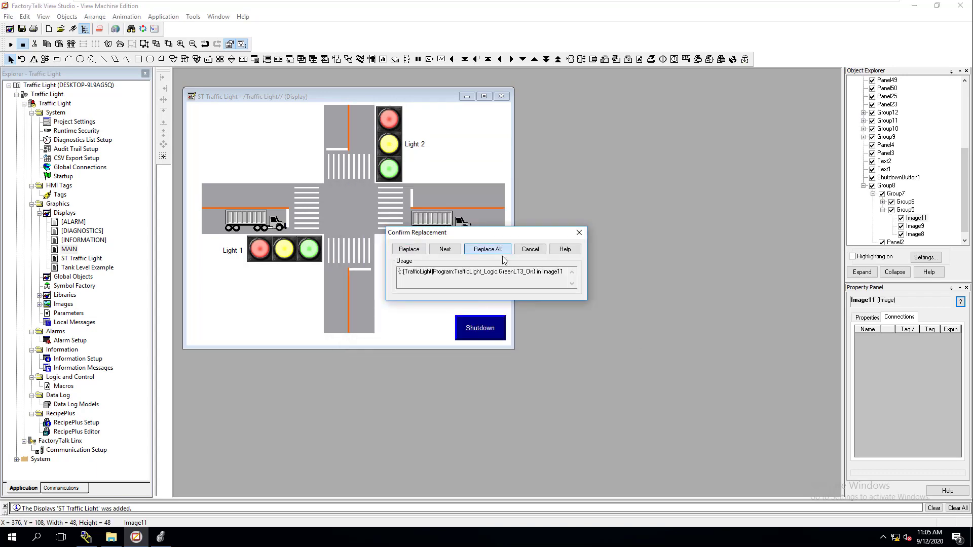
click(561, 287)
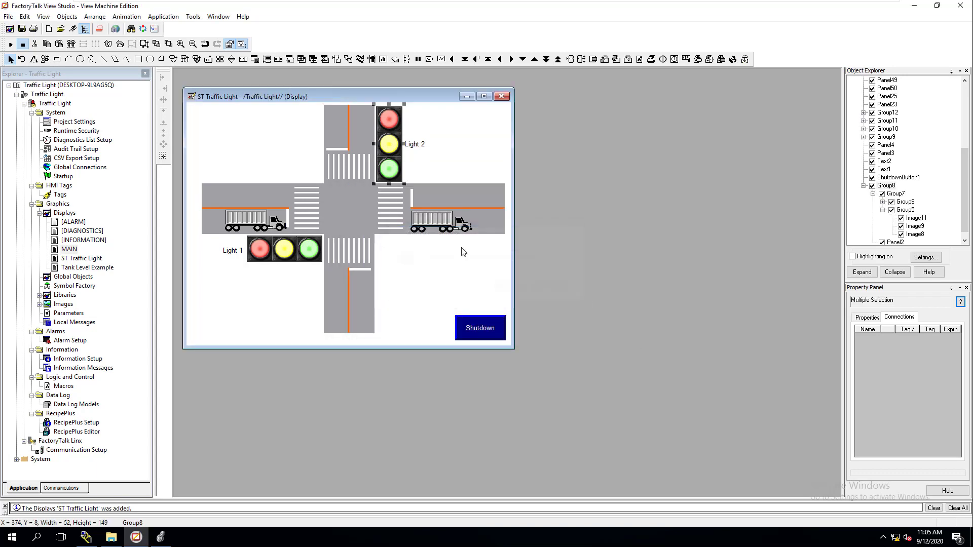
- Set {[TrafficLight]Intersection_1.LT3_Red} as the search tag in the Light 2 group's Tag Substitution and leave the replacement empty
right_click(390, 140)
click(435, 219)
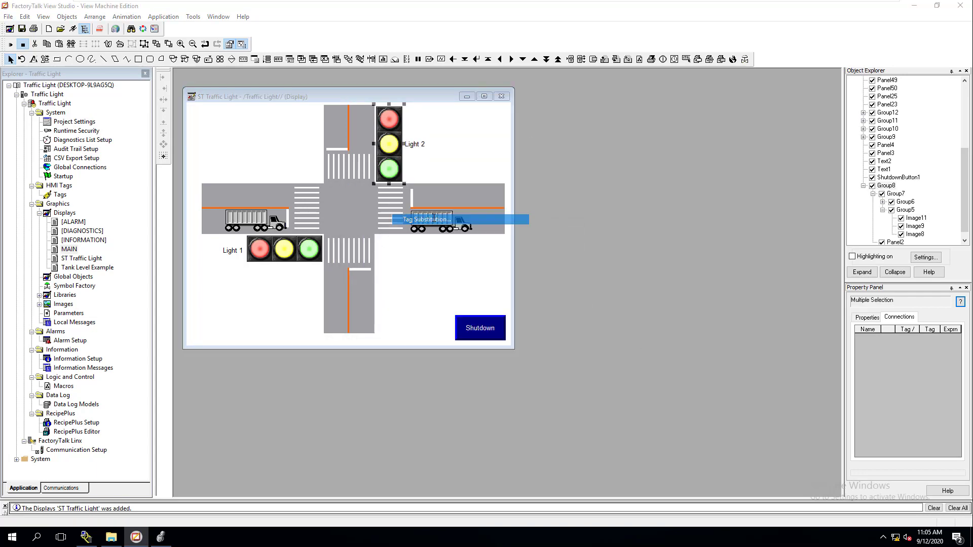
click(430, 230)
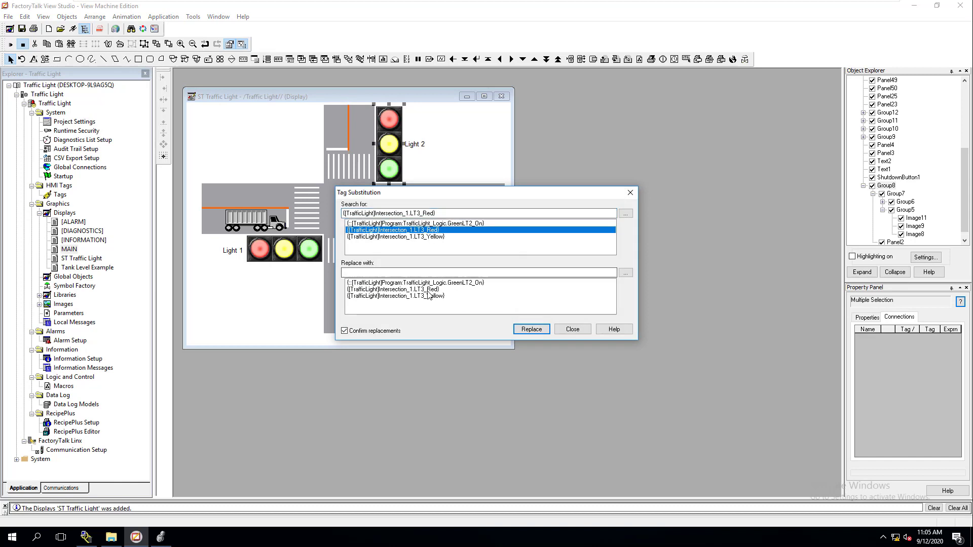
click(430, 289)
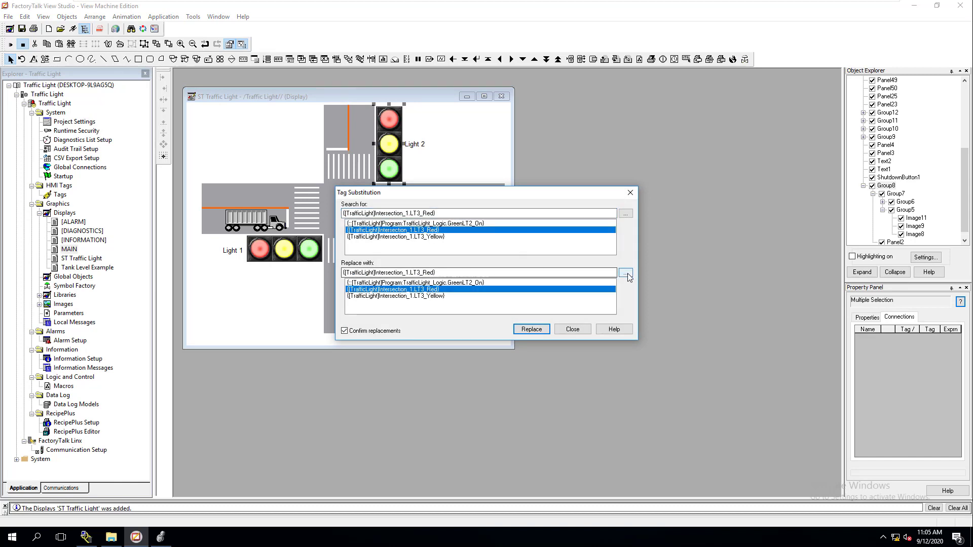
drag(600, 272, 332, 267)
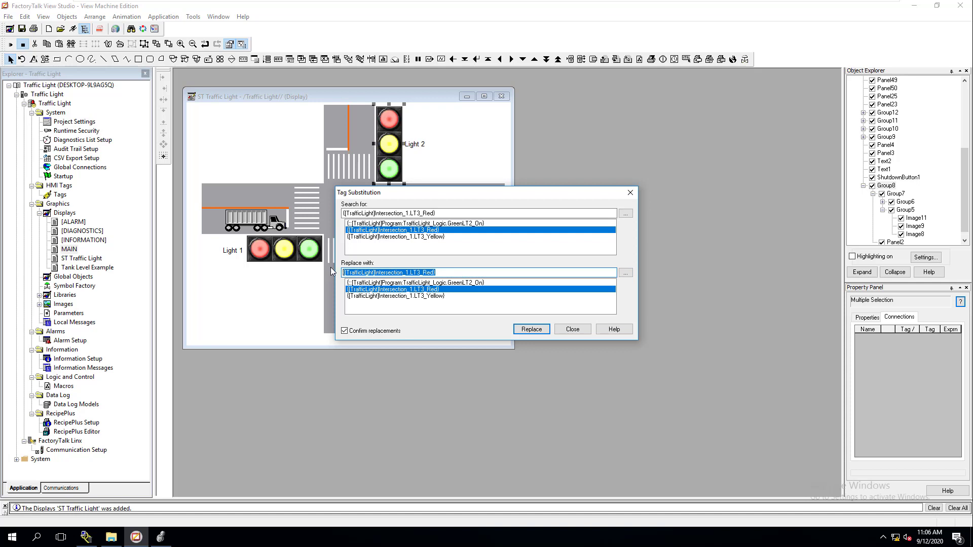
key(BackSpace)
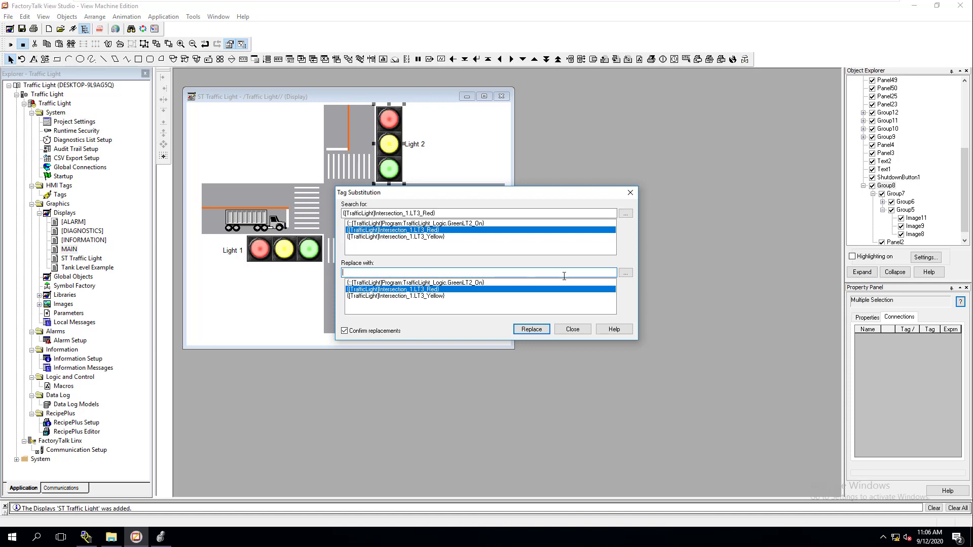
- Choose RedLT2 from Program:TrafficLight_Logic as the replacement tag and replace all uses of LT3_Red
click(626, 273)
drag(539, 166, 564, 167)
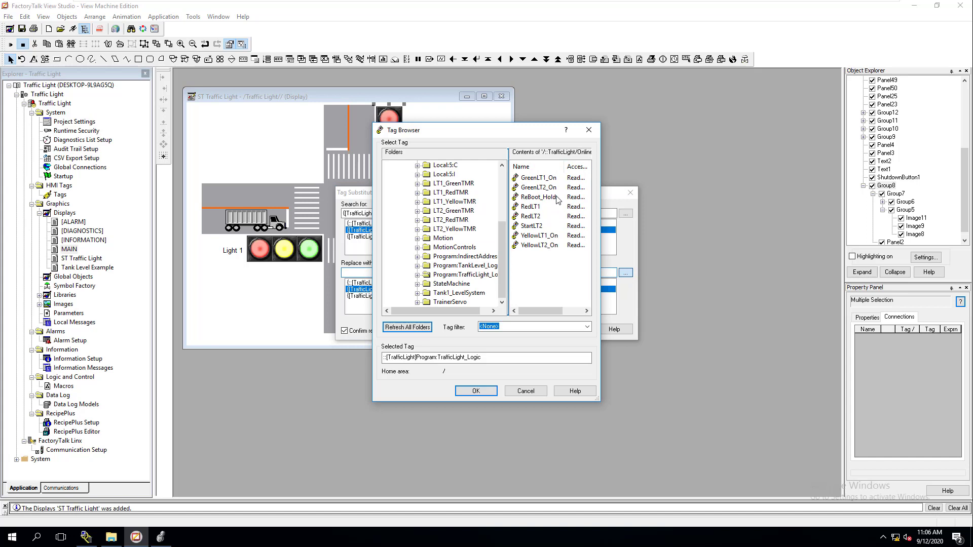
click(536, 218)
click(476, 390)
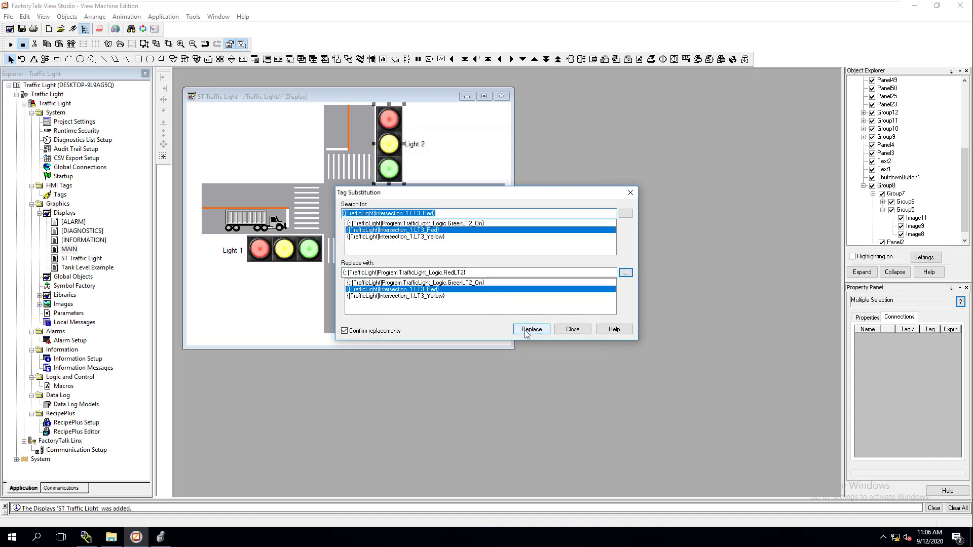
click(526, 334)
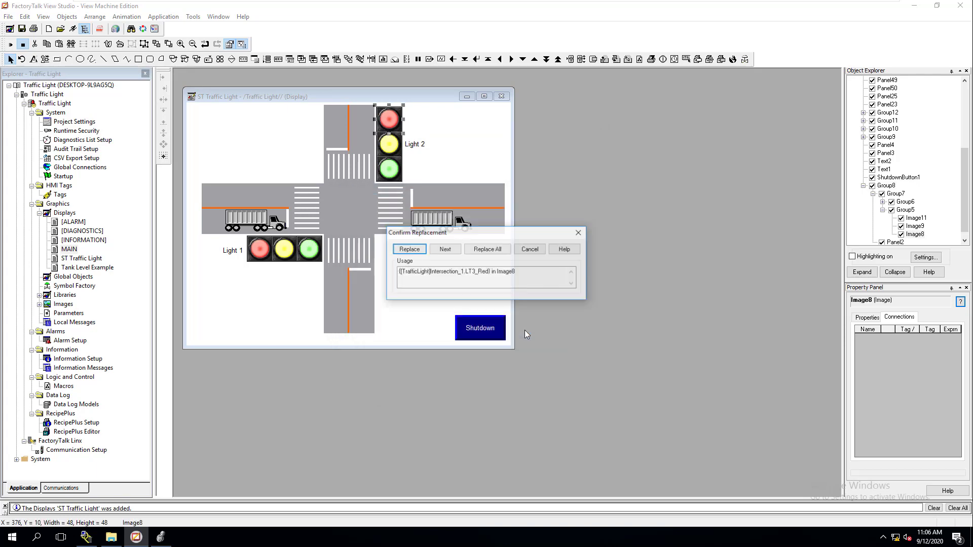
click(499, 252)
click(553, 290)
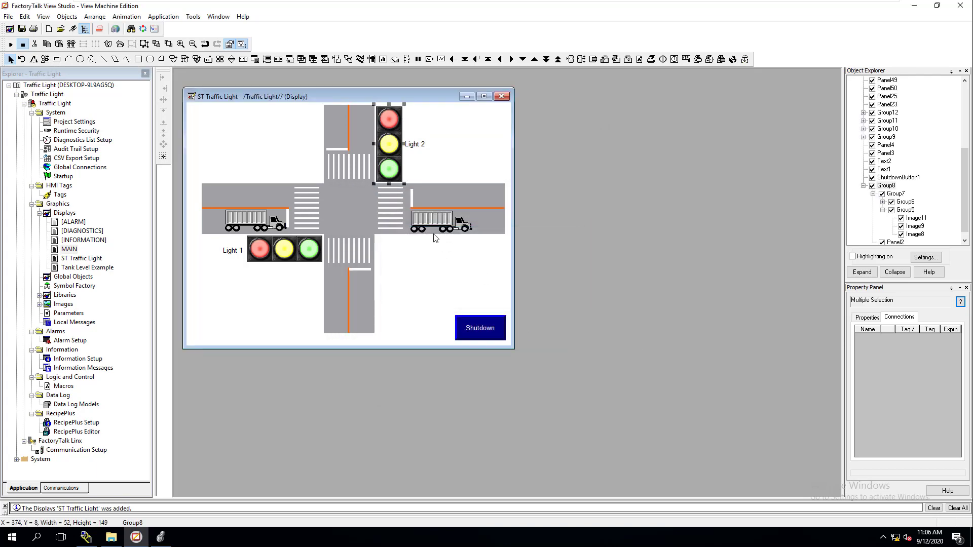
- Set {[TrafficLight]Intersection_1.LT3_Yellow} as the search tag in the Light 2 group's Tag Substitution and leave the replacement empty
right_click(391, 151)
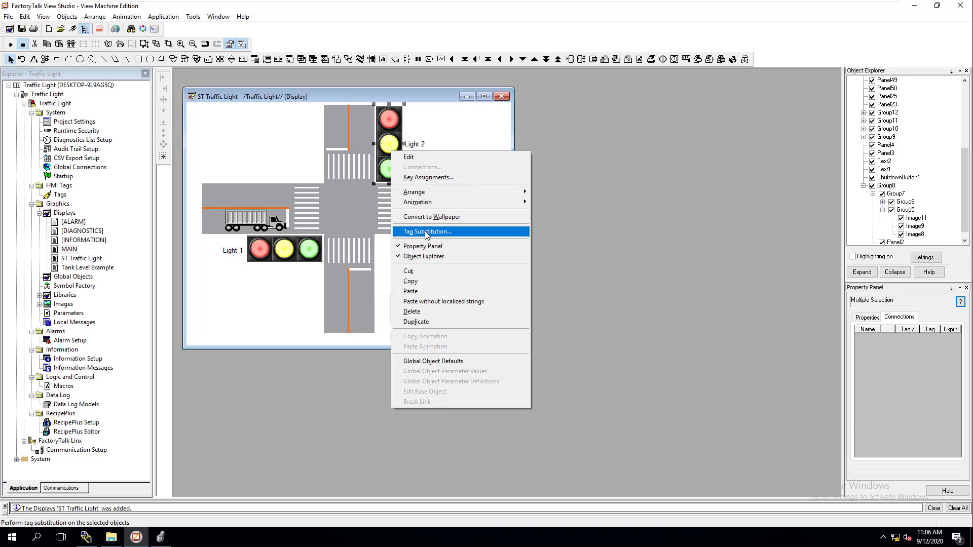
click(426, 231)
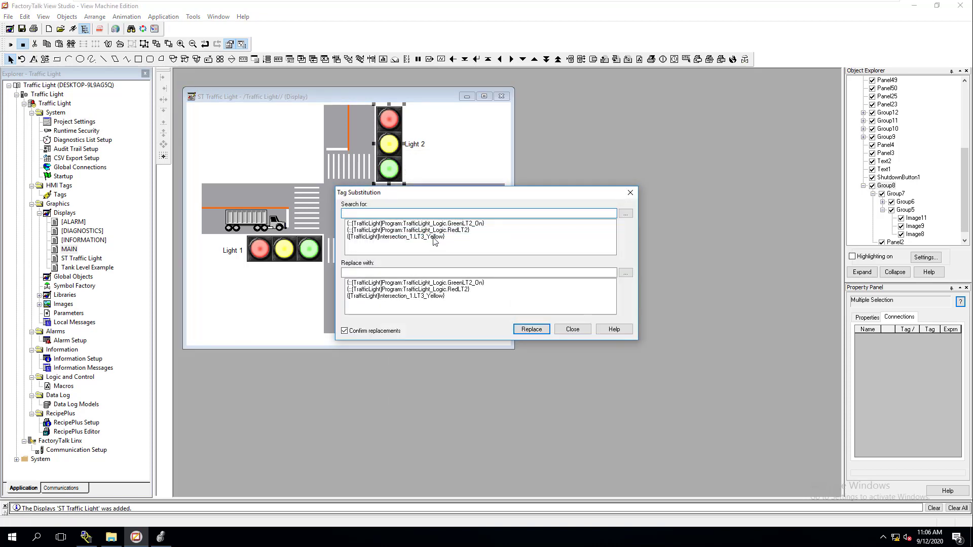
click(433, 237)
click(447, 295)
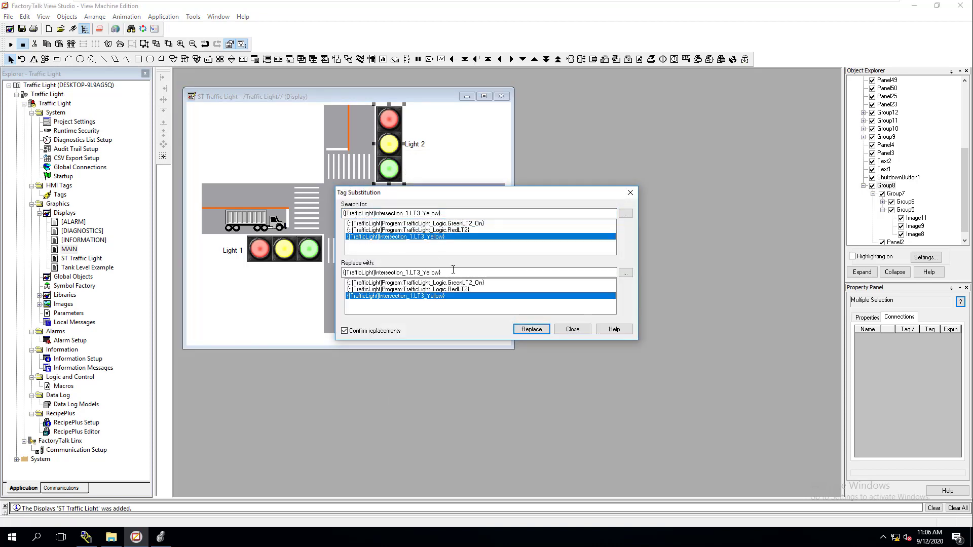
drag(453, 269, 340, 278)
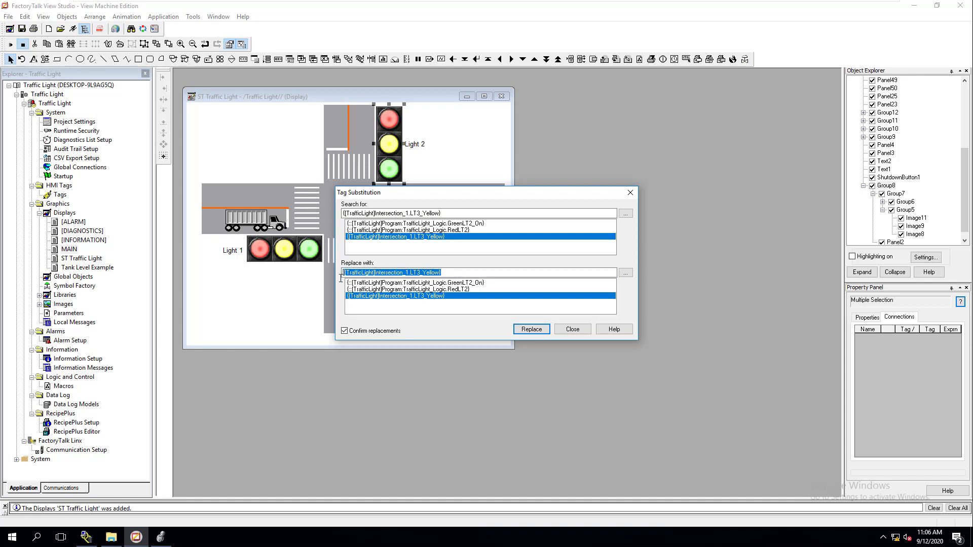
key(Delete)
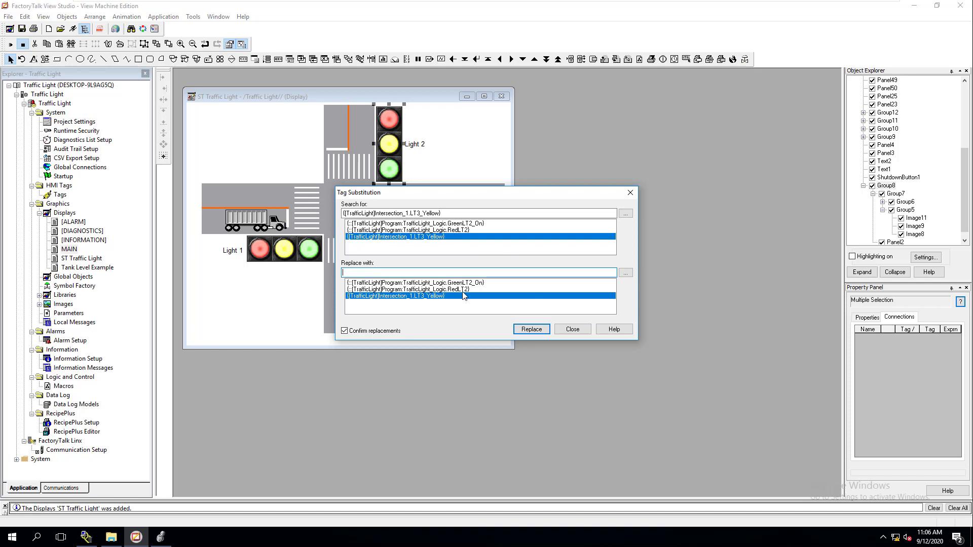
click(627, 273)
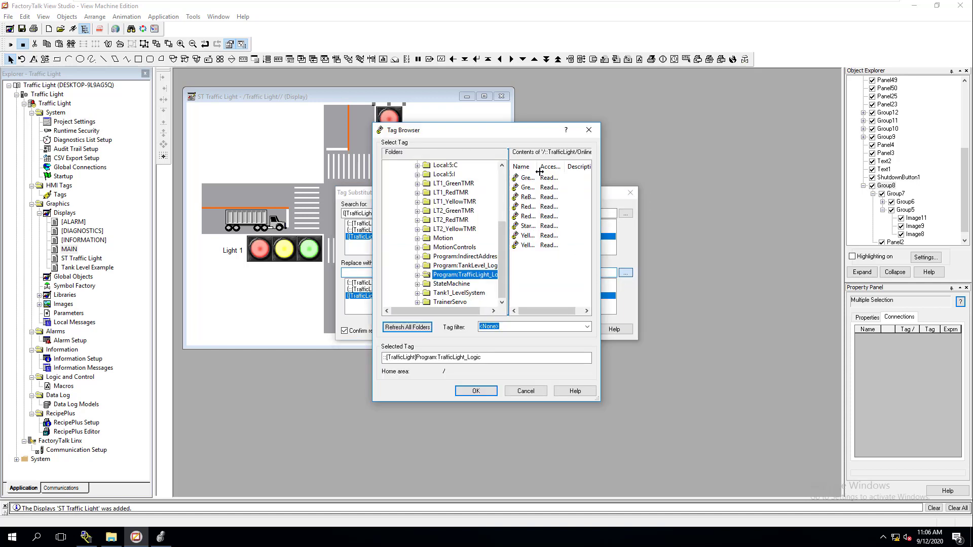
drag(536, 169, 567, 170)
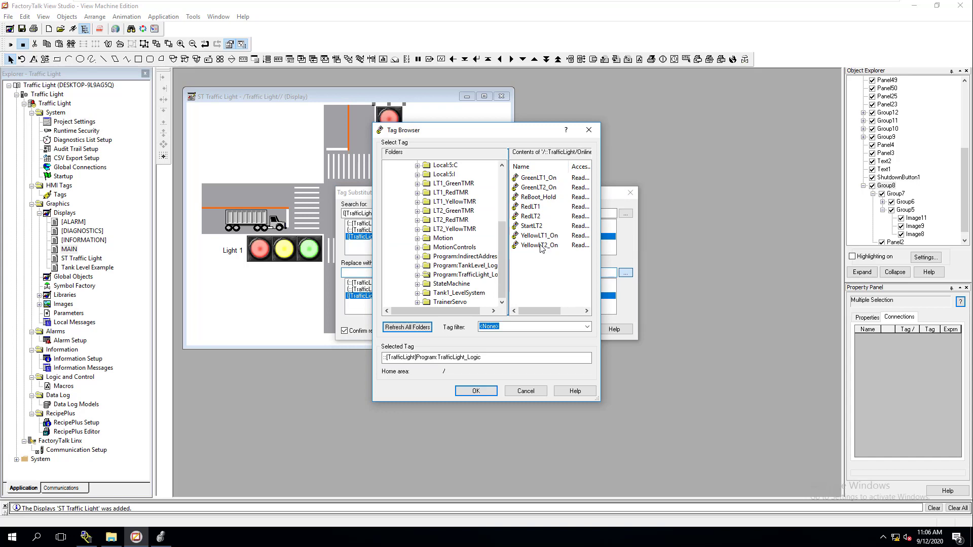
click(539, 245)
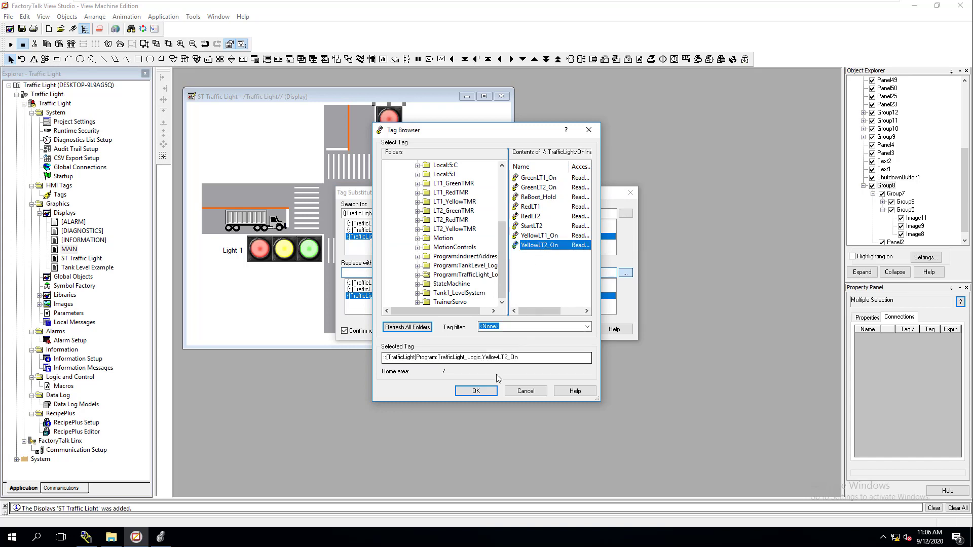
click(476, 391)
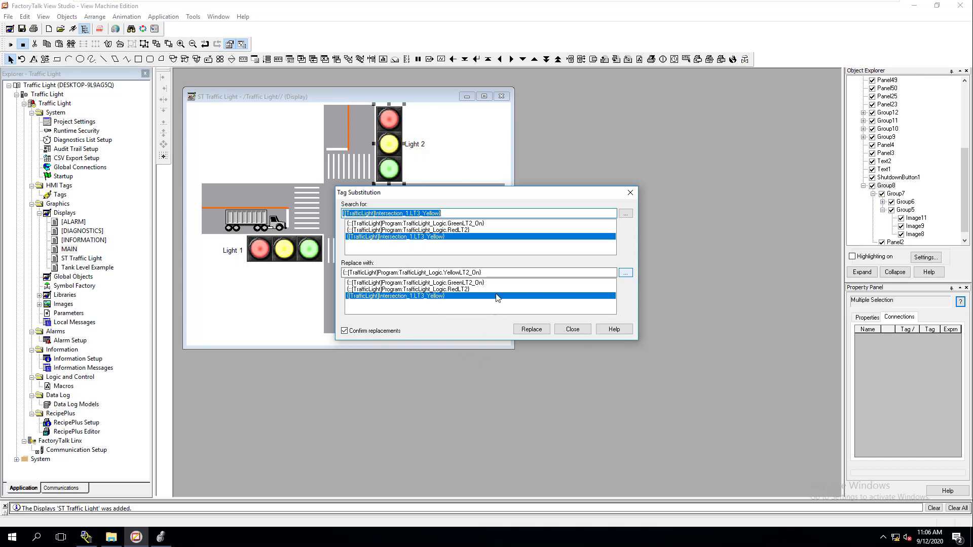
click(496, 273)
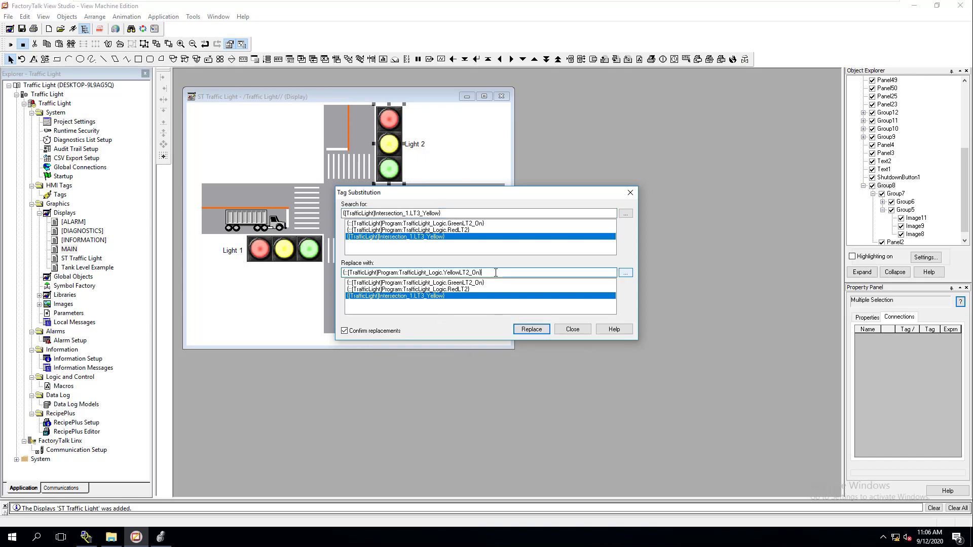
drag(495, 273, 291, 278)
key(BackSpace)
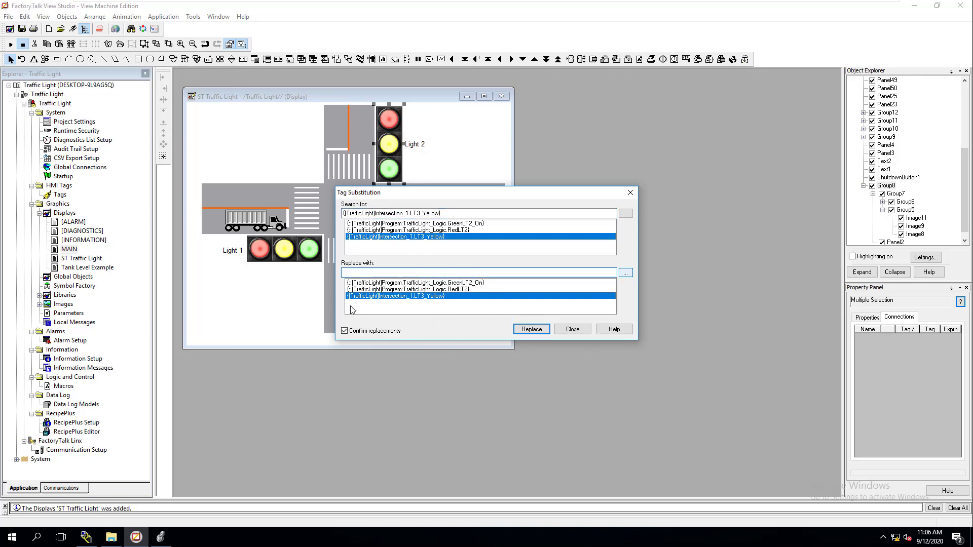
- Choose YellowLT2_On from Program:TrafficLight_Logic as the replacement tag and replace all uses of LT3_Yellow in the Light 2 group
click(371, 296)
click(625, 272)
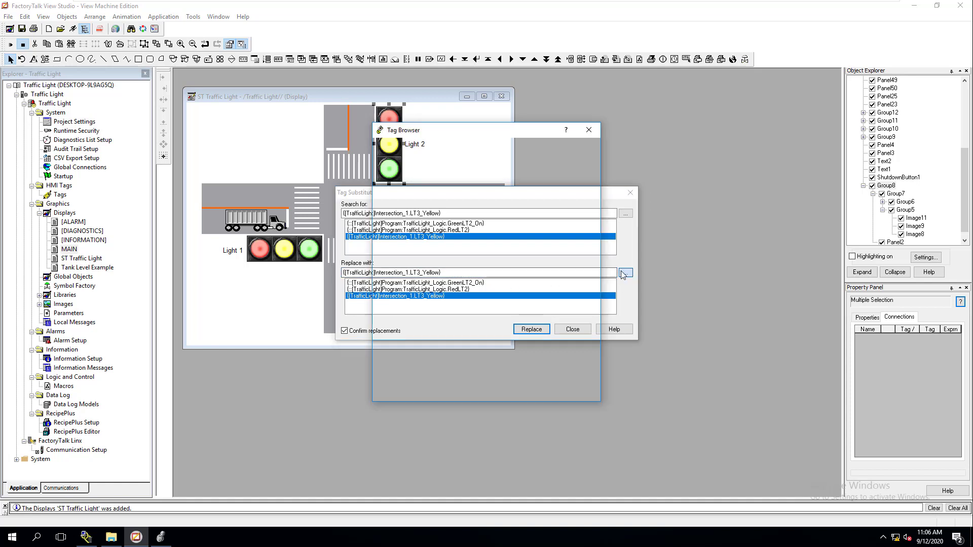
drag(538, 172, 560, 171)
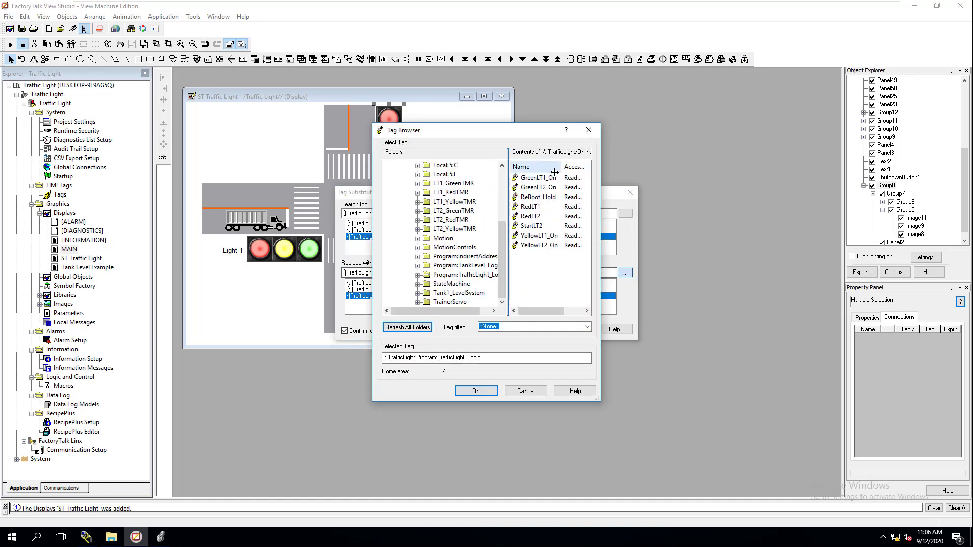
click(540, 245)
click(471, 391)
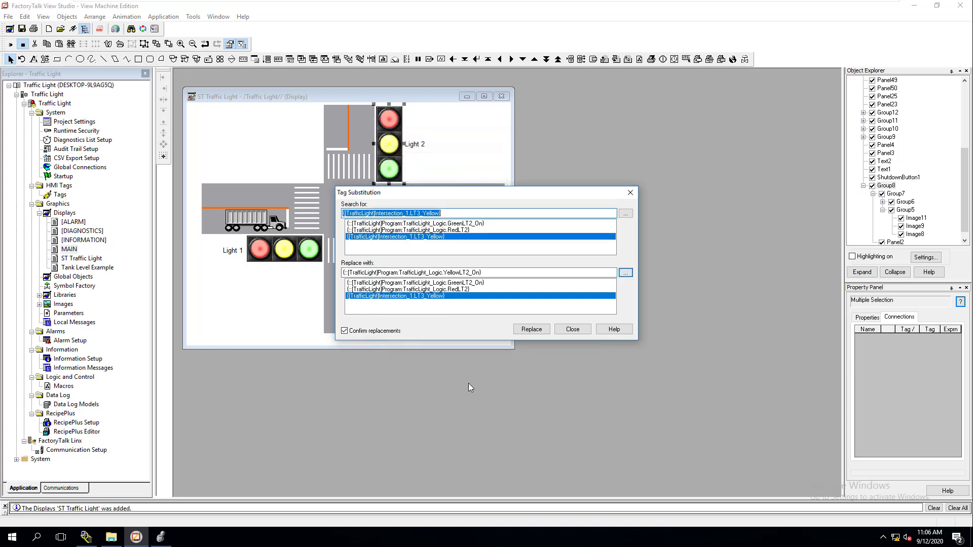
click(480, 272)
drag(480, 273, 343, 271)
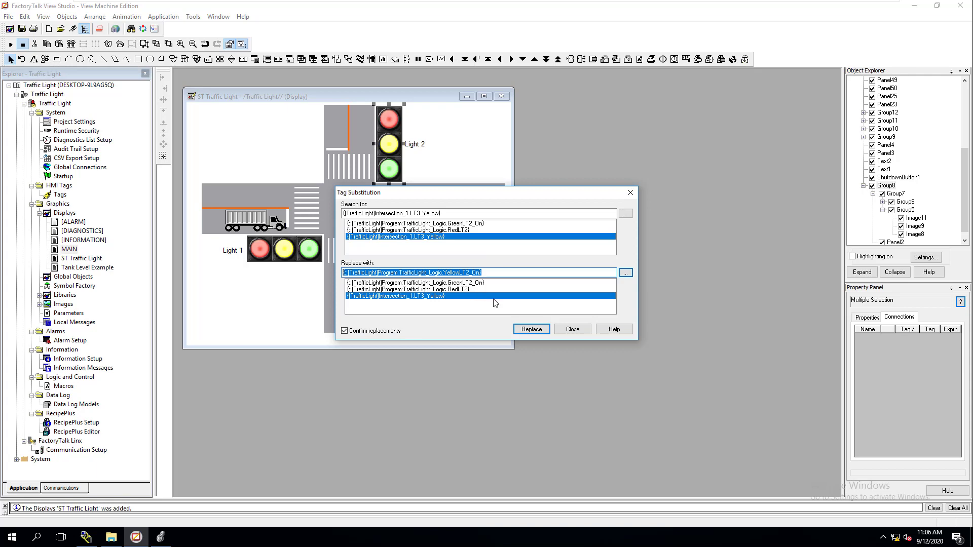
click(532, 329)
click(502, 253)
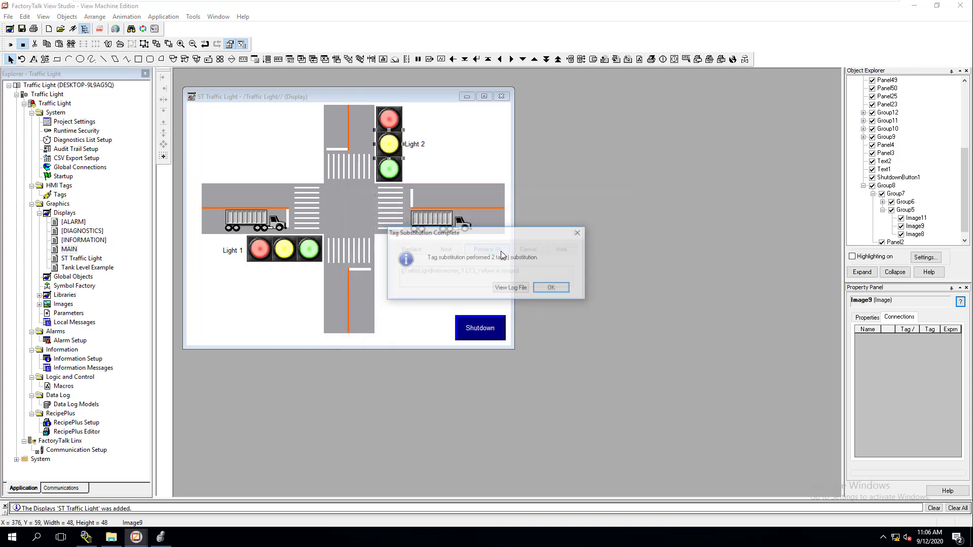
click(551, 287)
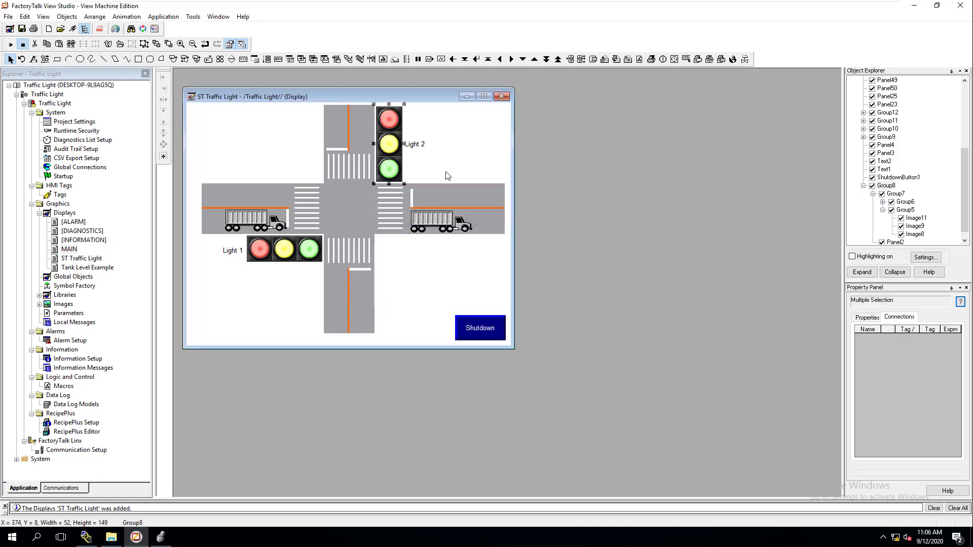
- Save the ST Traffic Light display, run it in test mode and return to editing
click(415, 175)
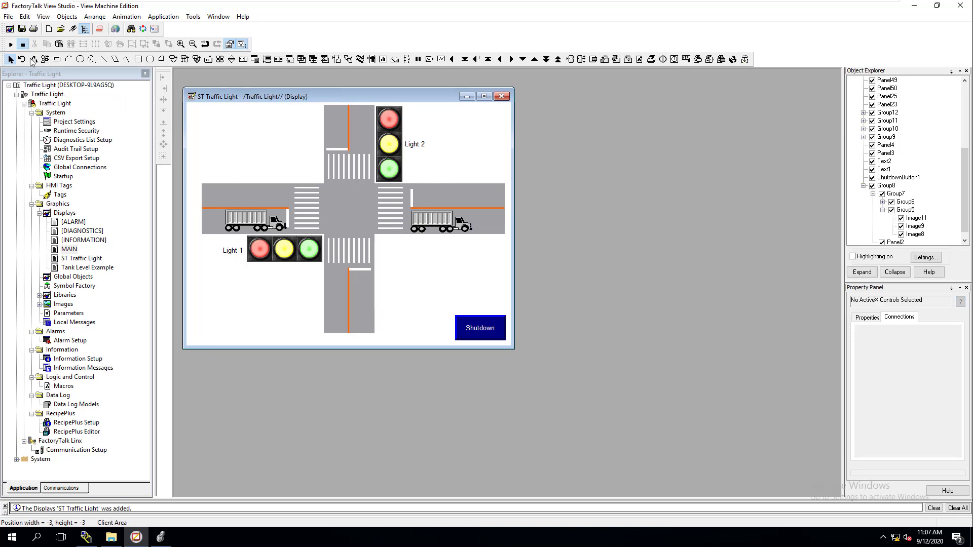
click(14, 32)
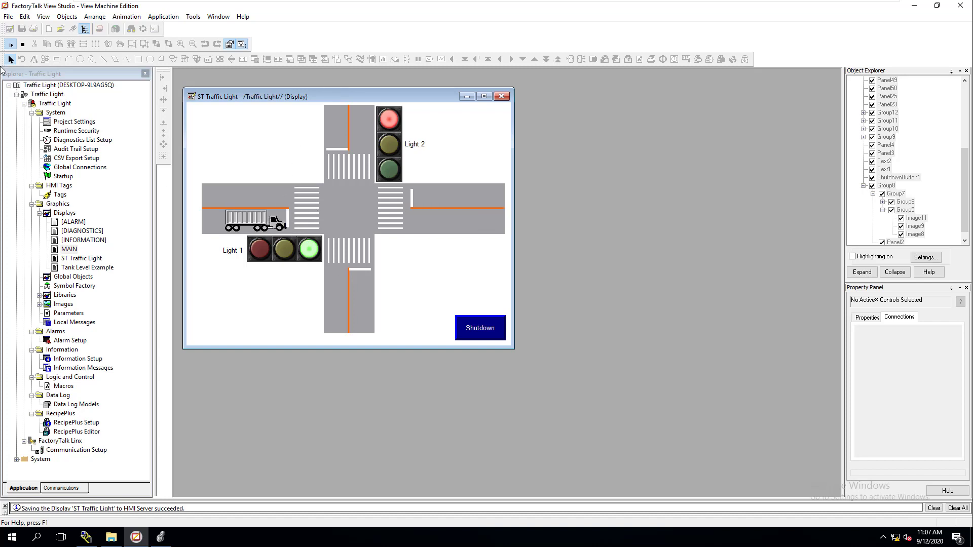
click(23, 44)
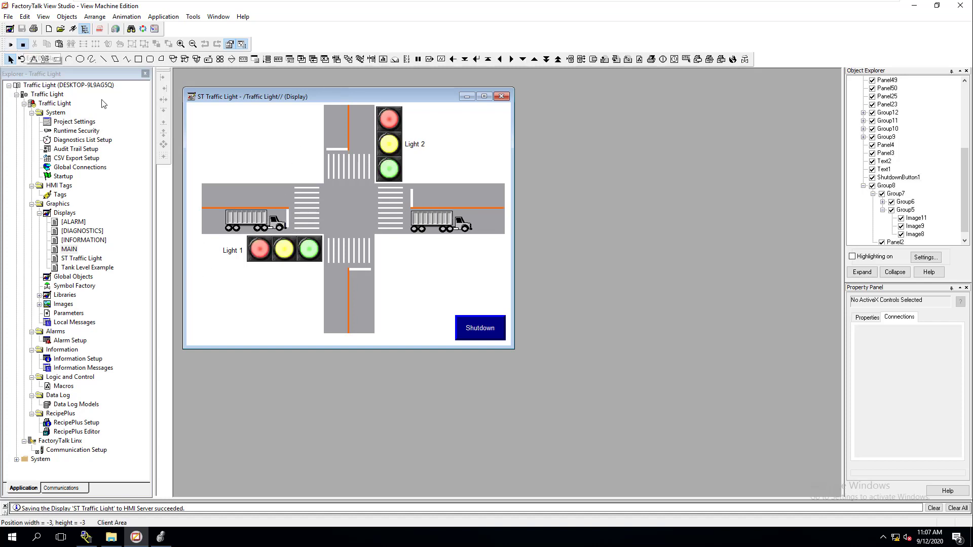
right_click(301, 253)
click(338, 331)
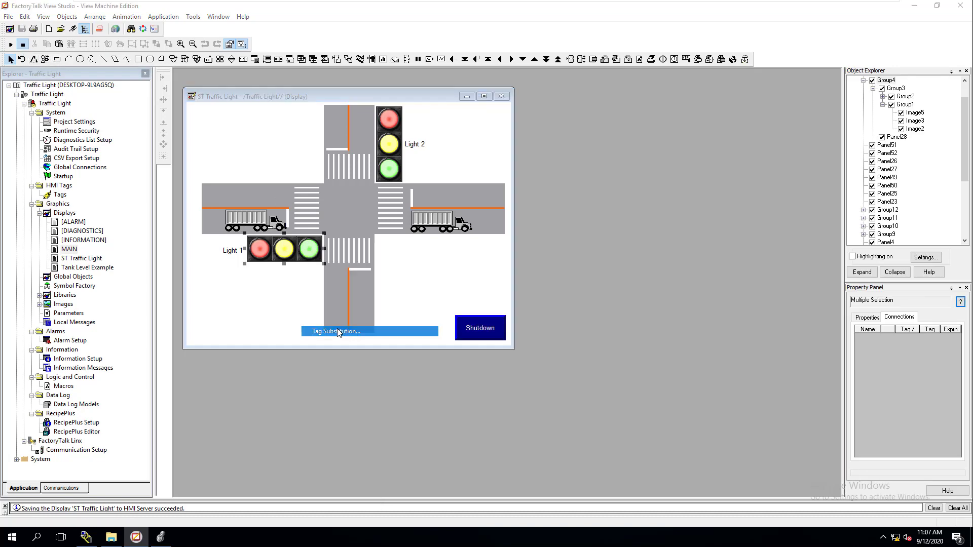
click(569, 330)
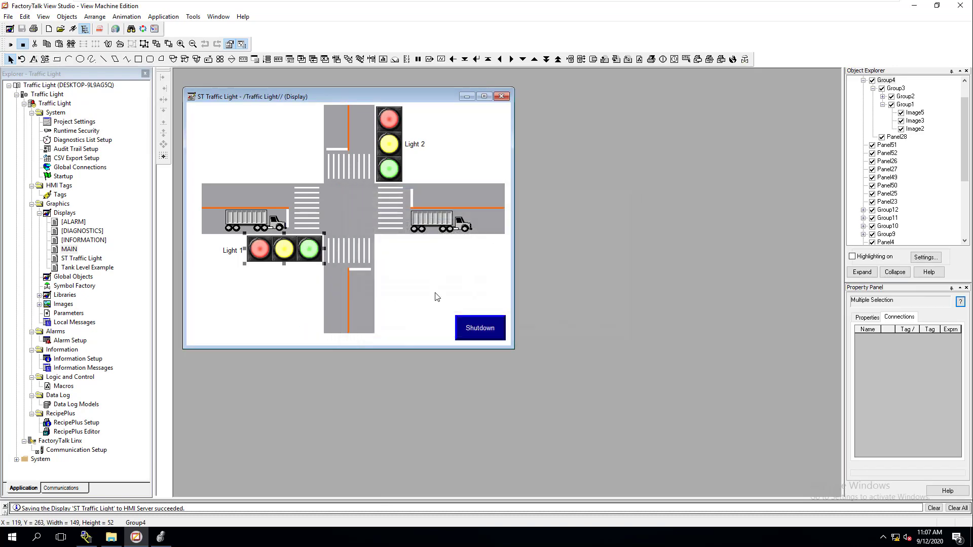
- Copy the Light 1 traffic light group and place the copy in the empty area below the original
right_click(302, 254)
click(320, 384)
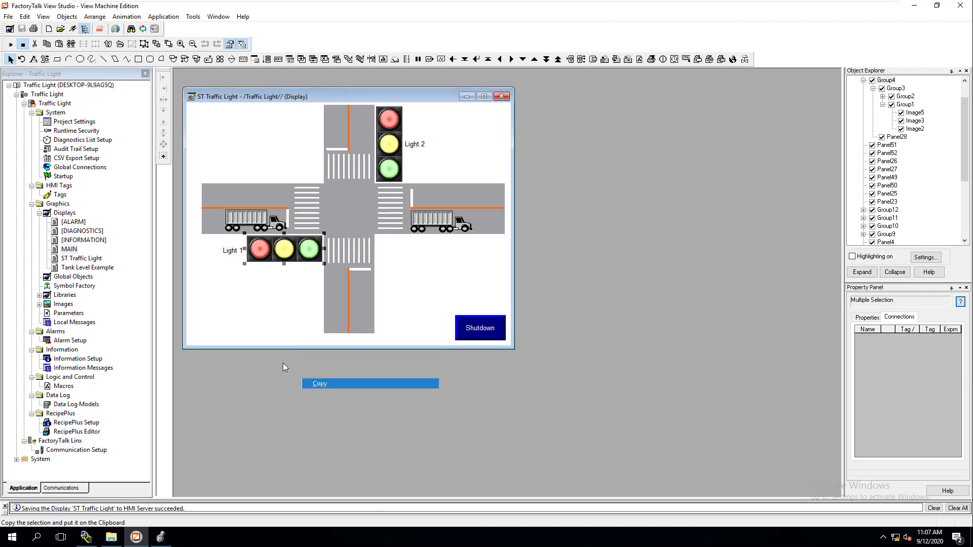
right_click(232, 311)
click(257, 370)
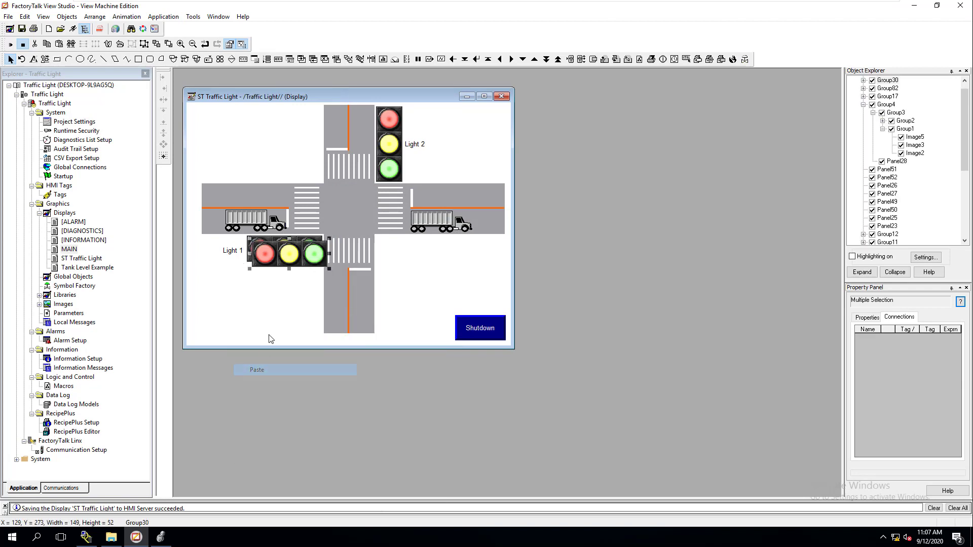
drag(281, 261, 258, 318)
- Try to substitute the partial text LT3 for LT2 in the tags of the copied light group below Light 1
right_click(258, 319)
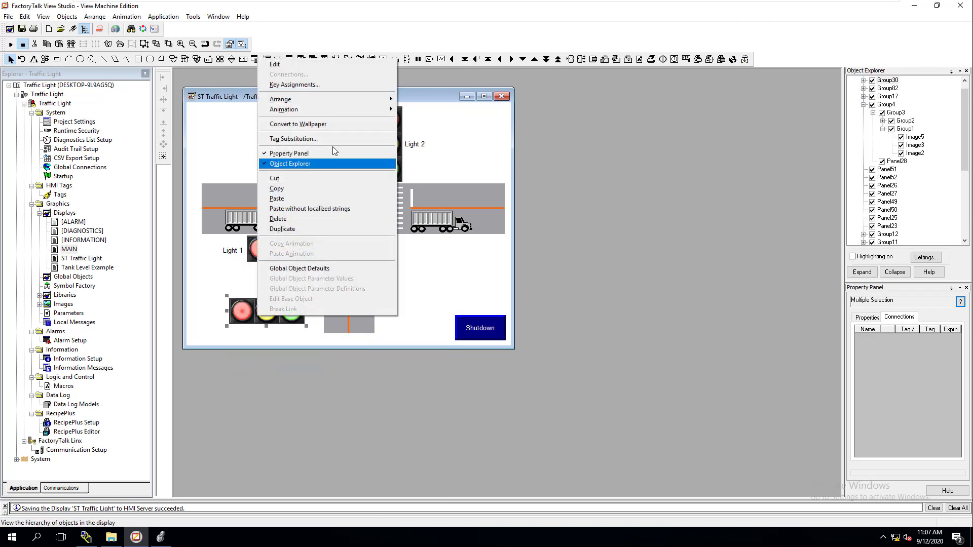
click(317, 145)
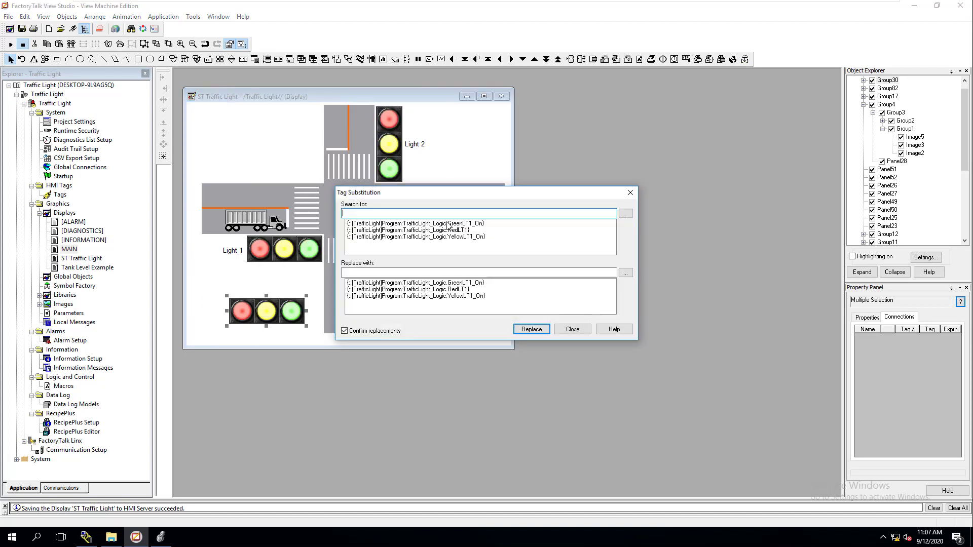
click(466, 223)
drag(482, 213, 348, 214)
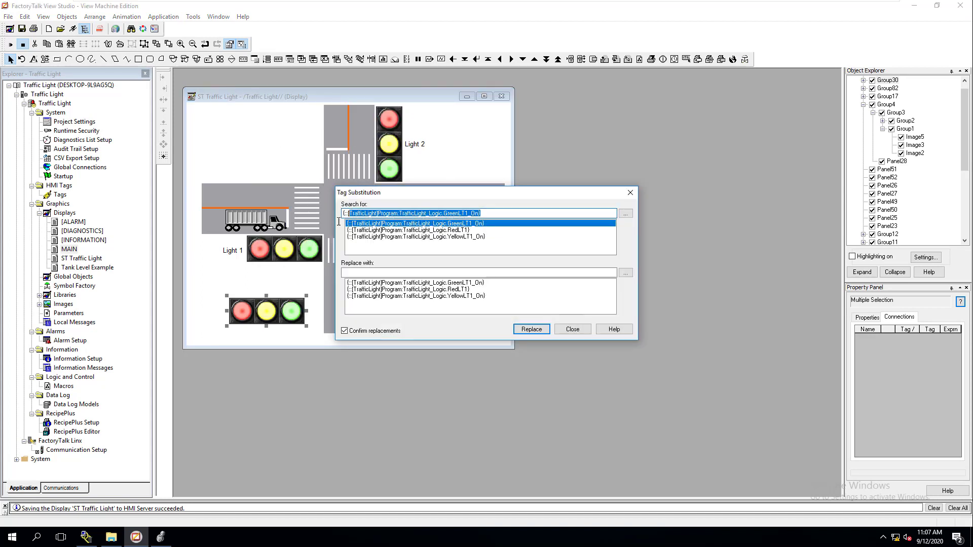
key(BackSpace)
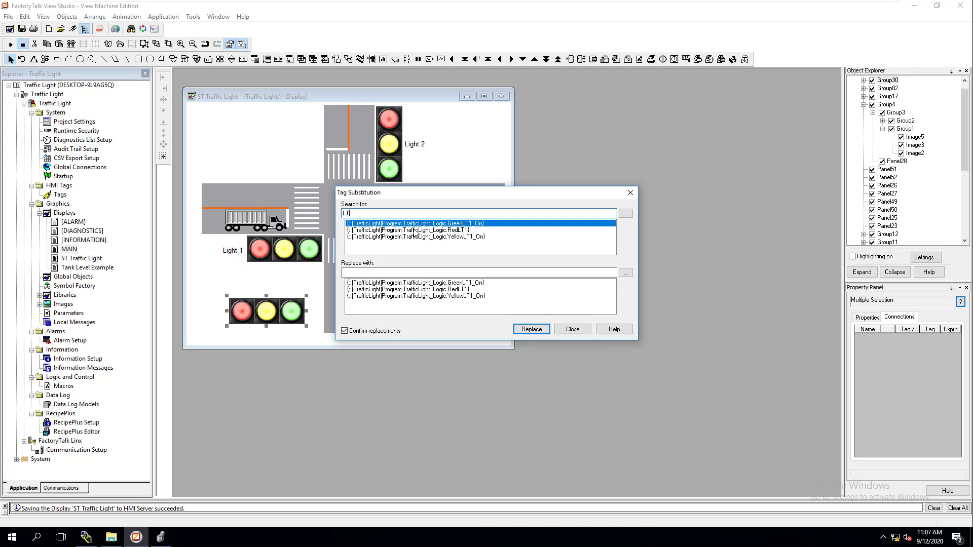
click(410, 273)
text(LT3)
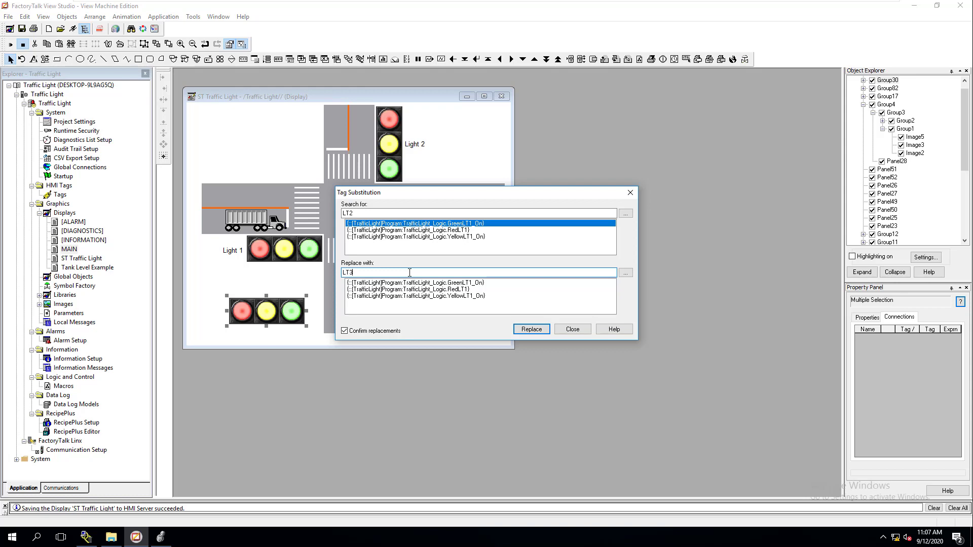
click(532, 333)
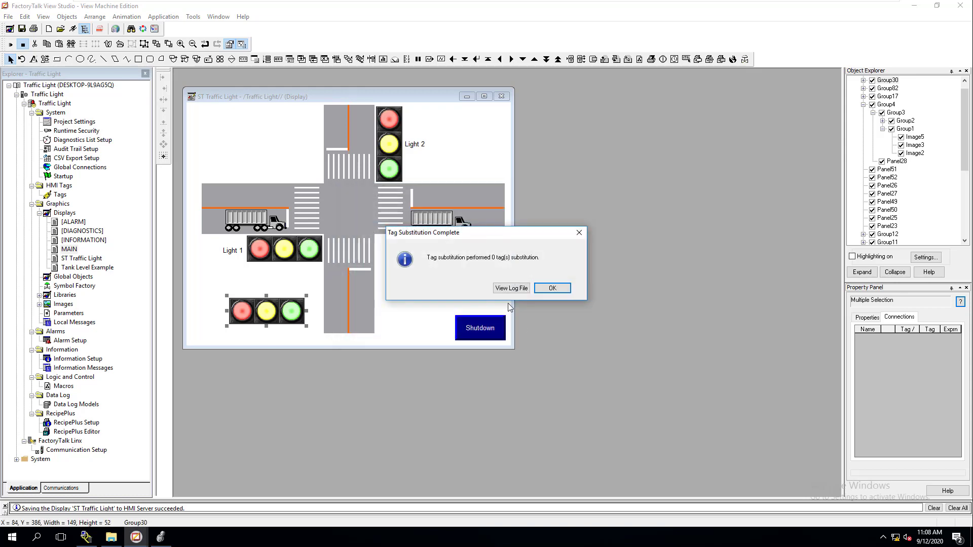
click(537, 290)
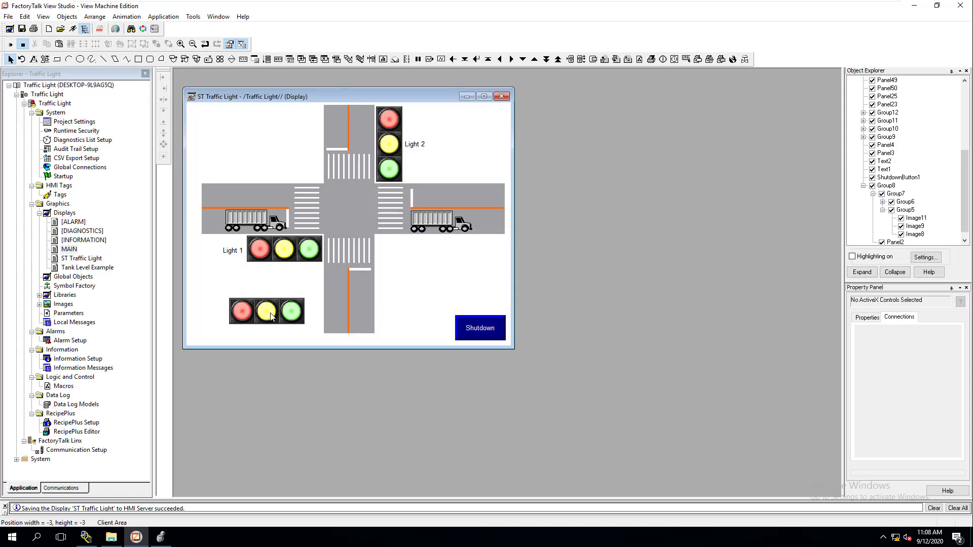
right_click(275, 316)
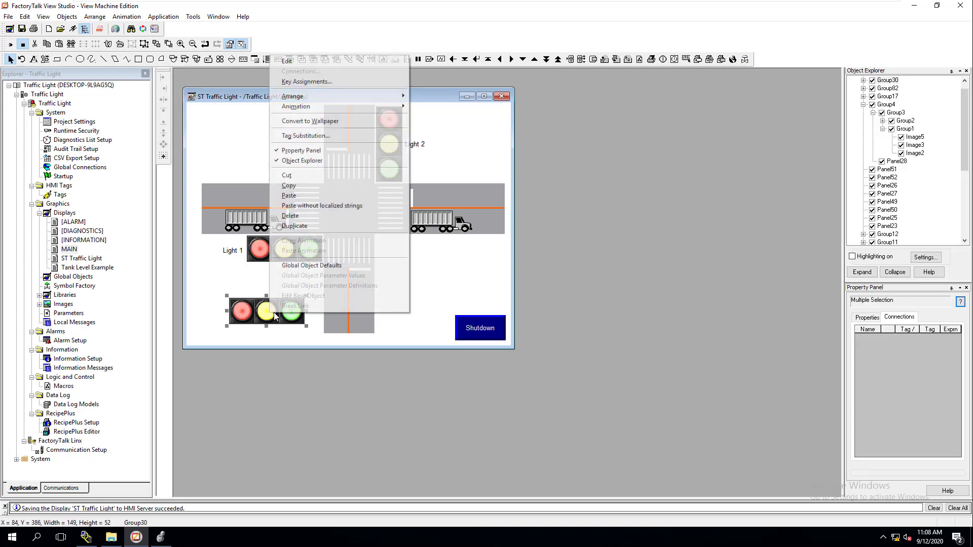
click(329, 136)
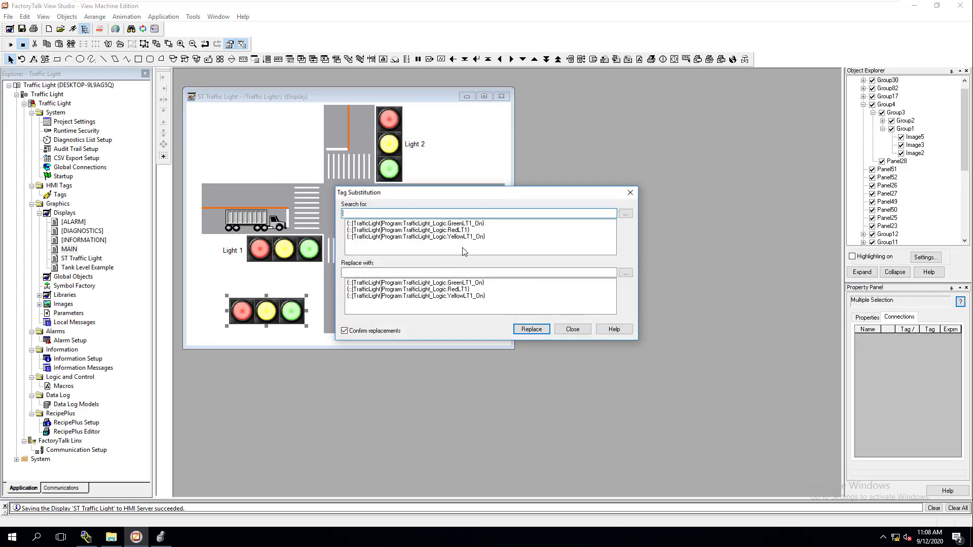
click(563, 332)
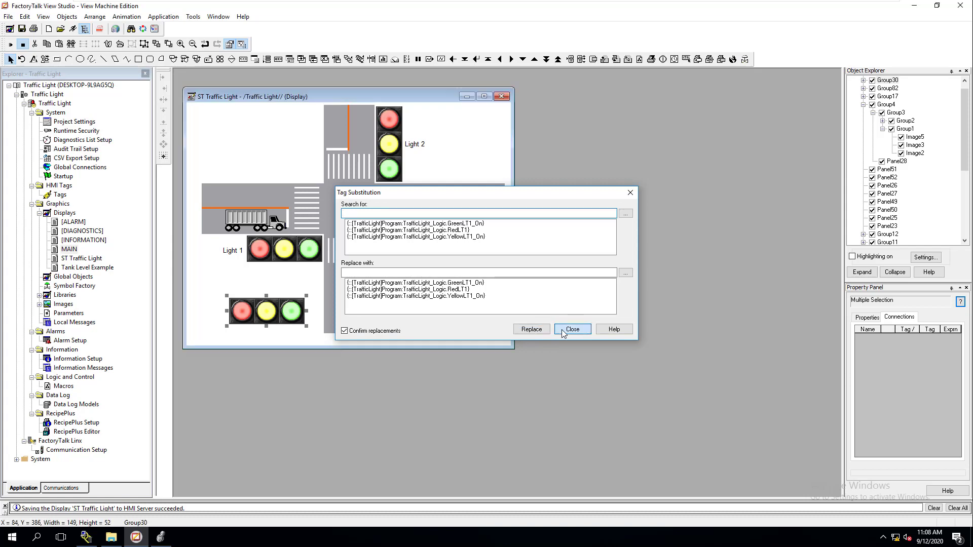
- Substitute the partial text LT1 with LT3 in all tags of the copied light group below Light 1
right_click(254, 314)
click(299, 137)
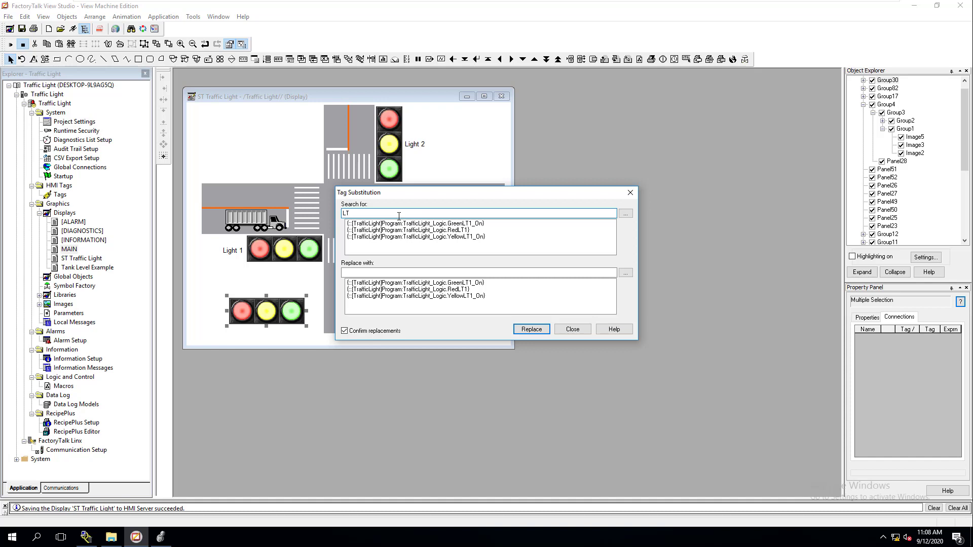
click(413, 272)
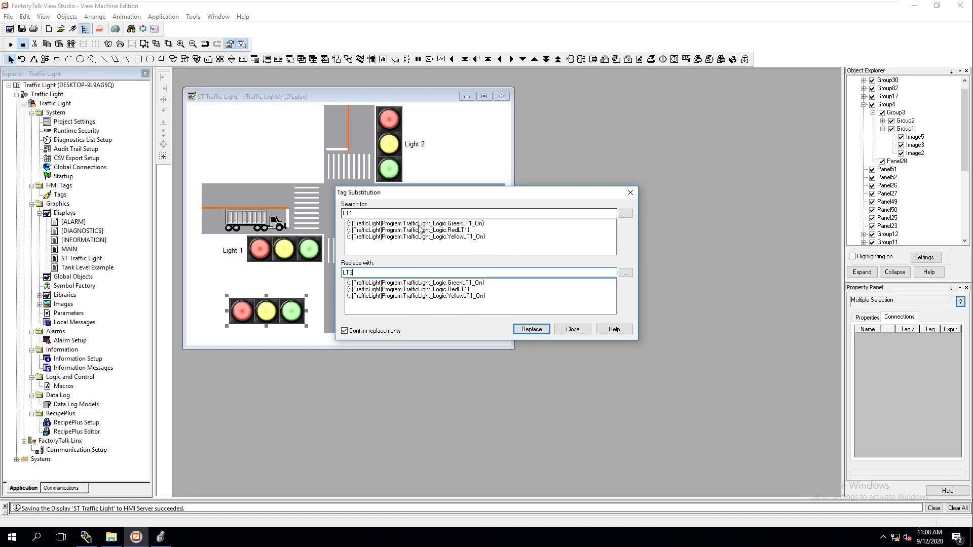
click(472, 227)
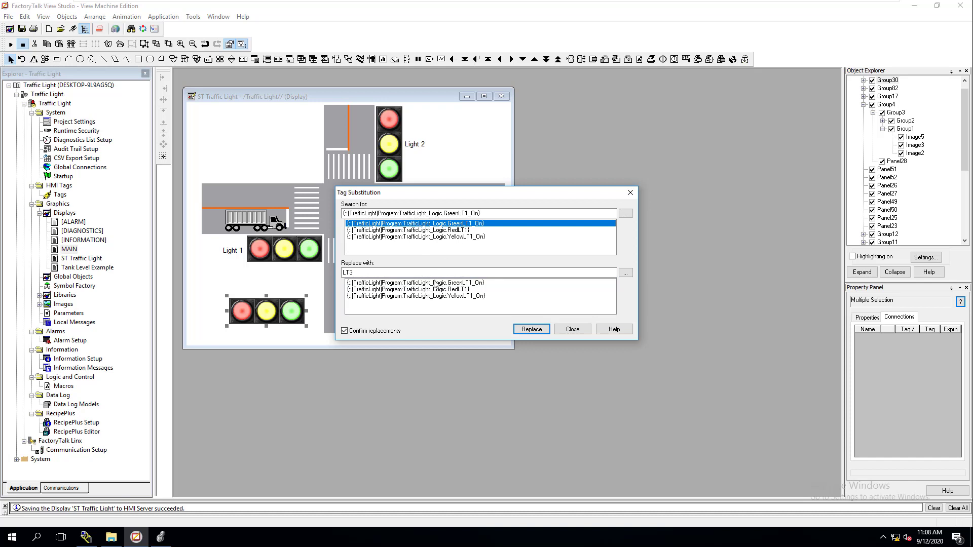
drag(485, 213, 332, 214)
text(LT1)
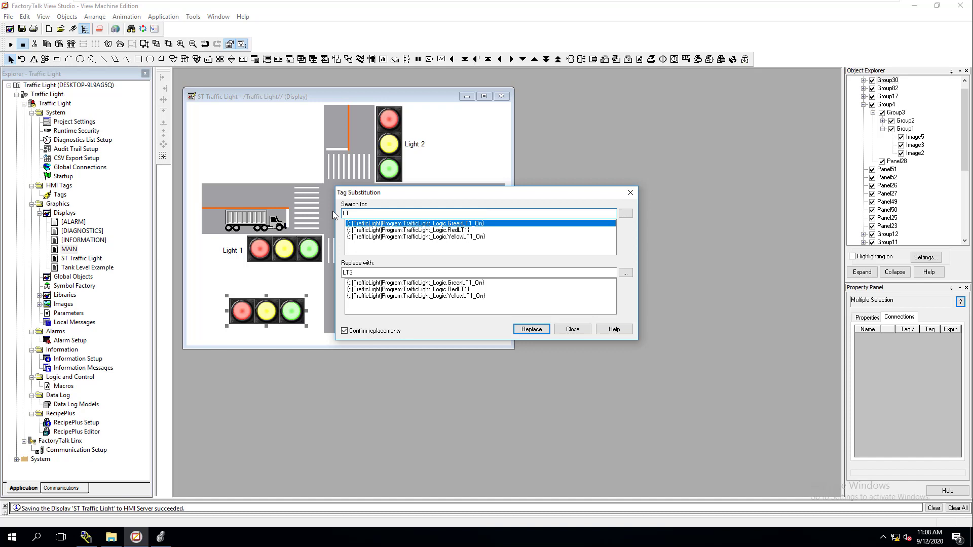
click(531, 329)
click(486, 249)
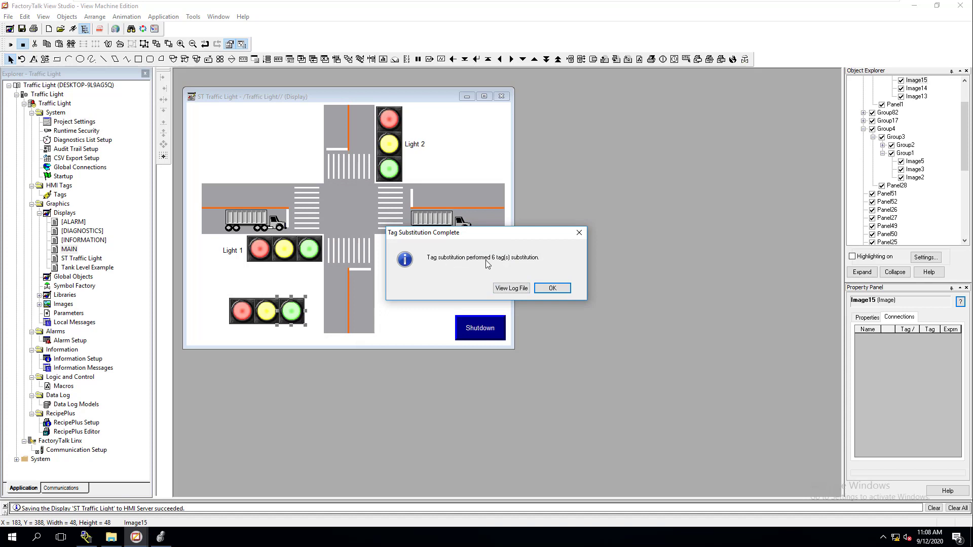
click(544, 286)
- Review the copied light group's tags in Tag Substitution and close the dialog without replacing anything
right_click(275, 313)
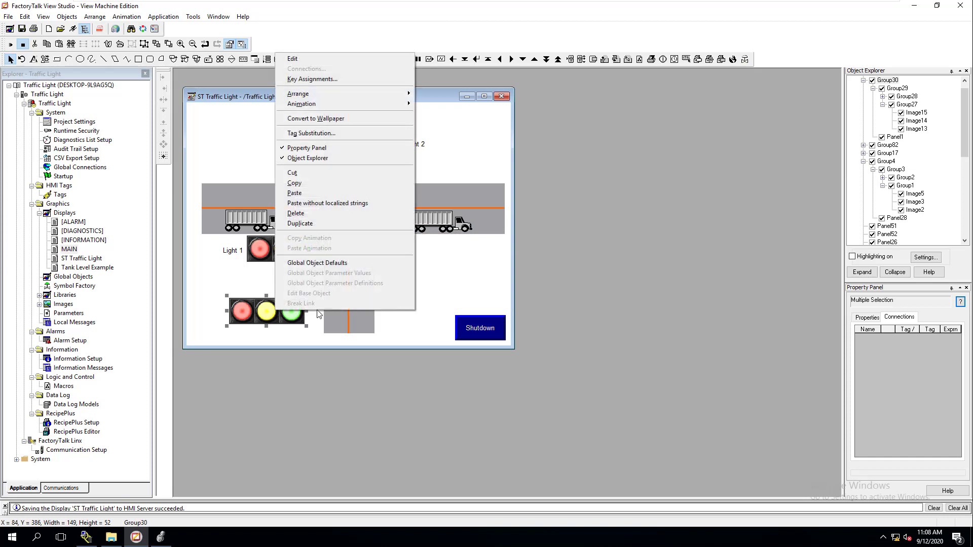
click(334, 133)
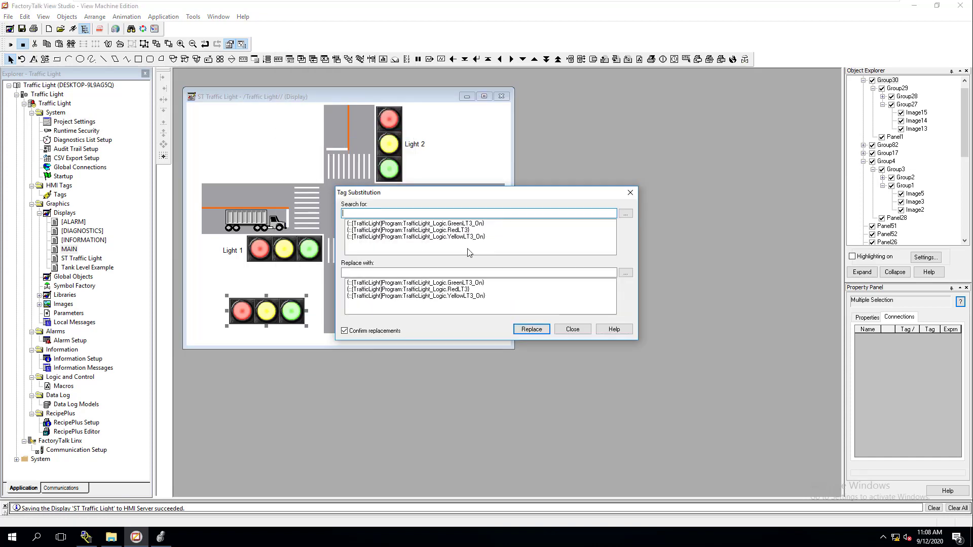
click(491, 236)
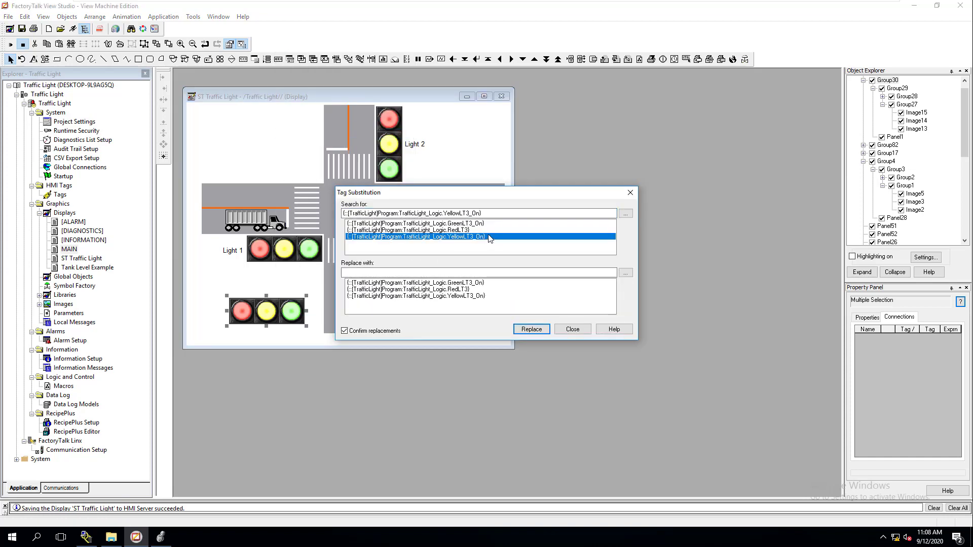
drag(489, 212, 320, 216)
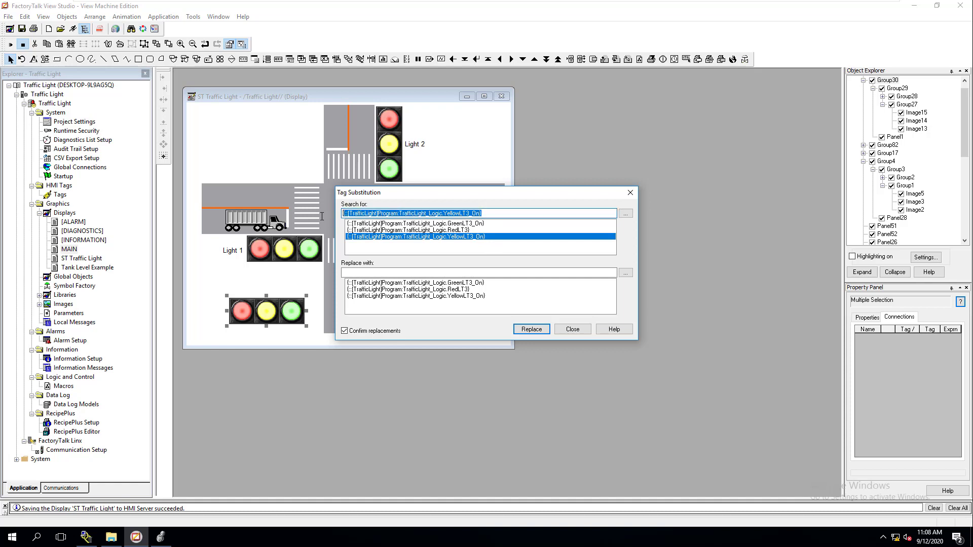
key(Delete)
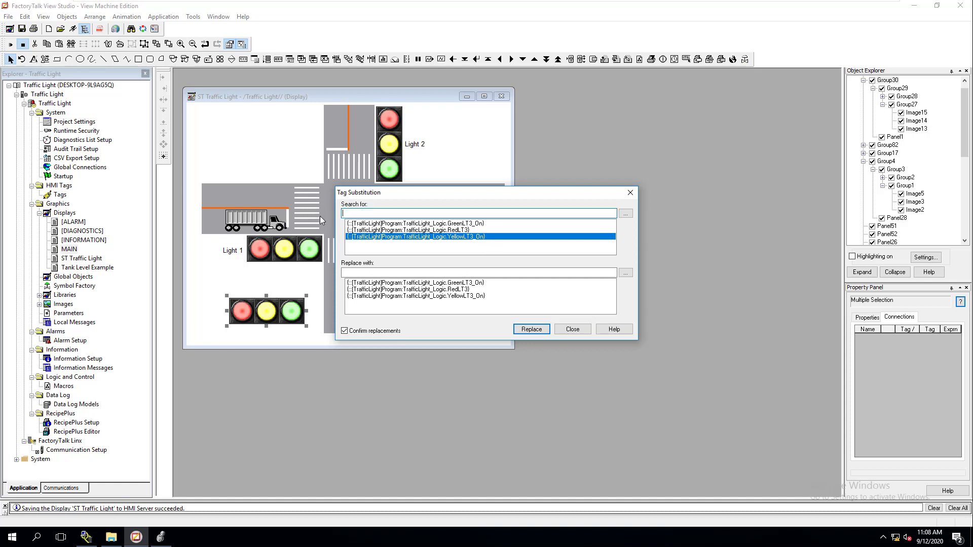
click(573, 330)
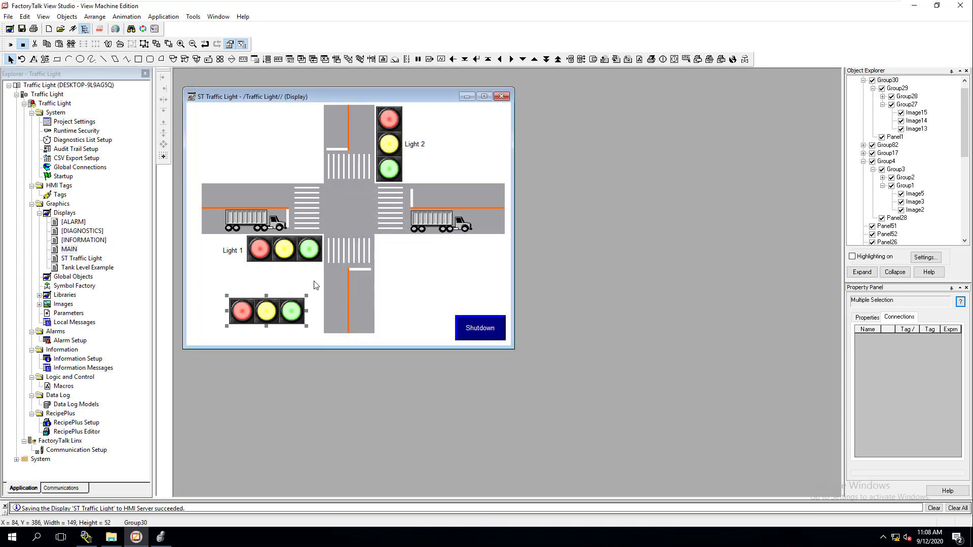
- Delete the copied light group below Light 1 and save the ST Traffic Light display
right_click(289, 311)
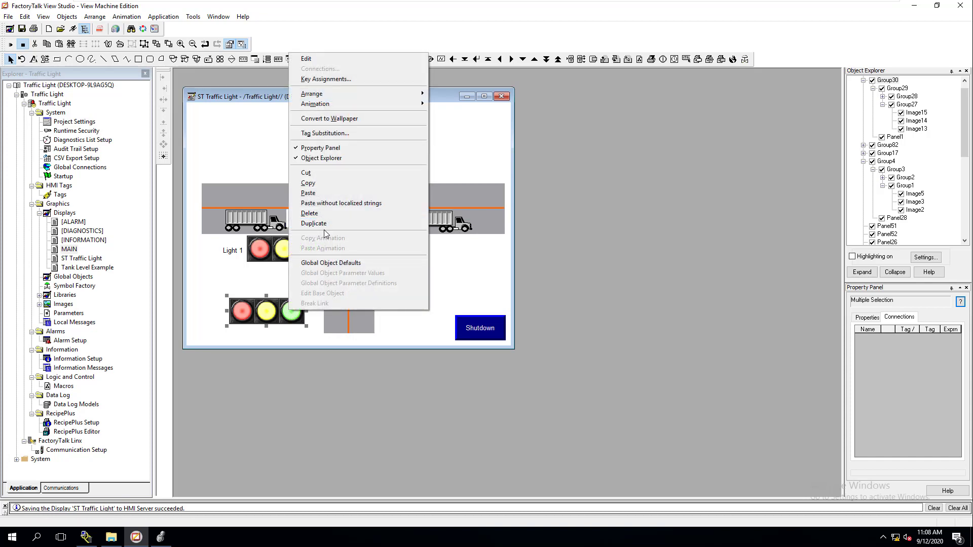
click(324, 214)
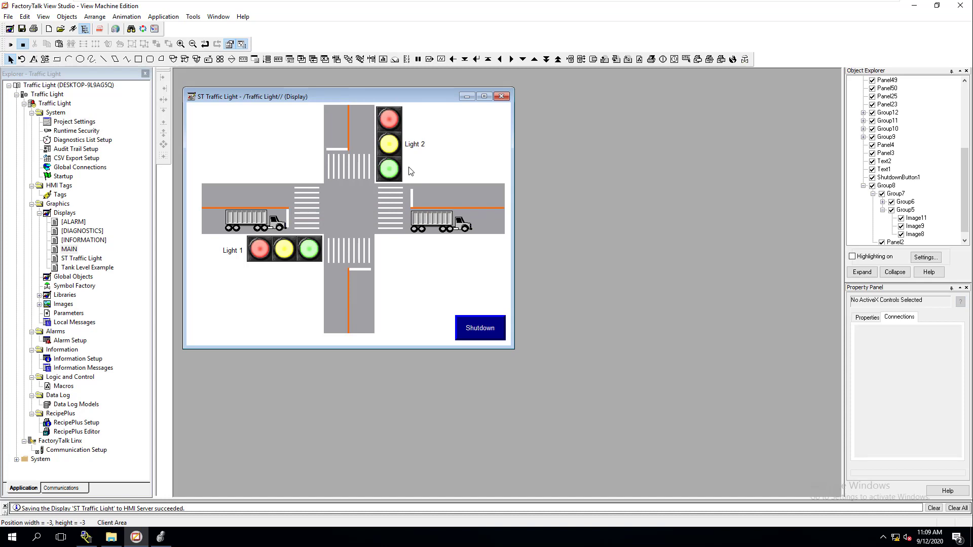
click(21, 29)
- Open the MAIN display and place it beside the ST Traffic Light display for comparison
mouse_move(329, 97)
mouse_down()
mouse_move(335, 84)
mouse_move(324, 82)
mouse_up()
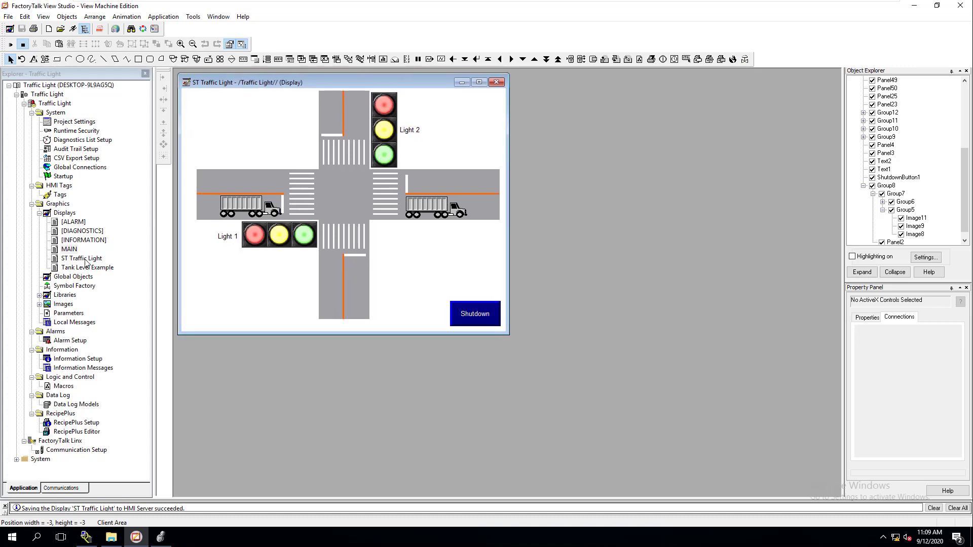
click(71, 250)
double_click(70, 249)
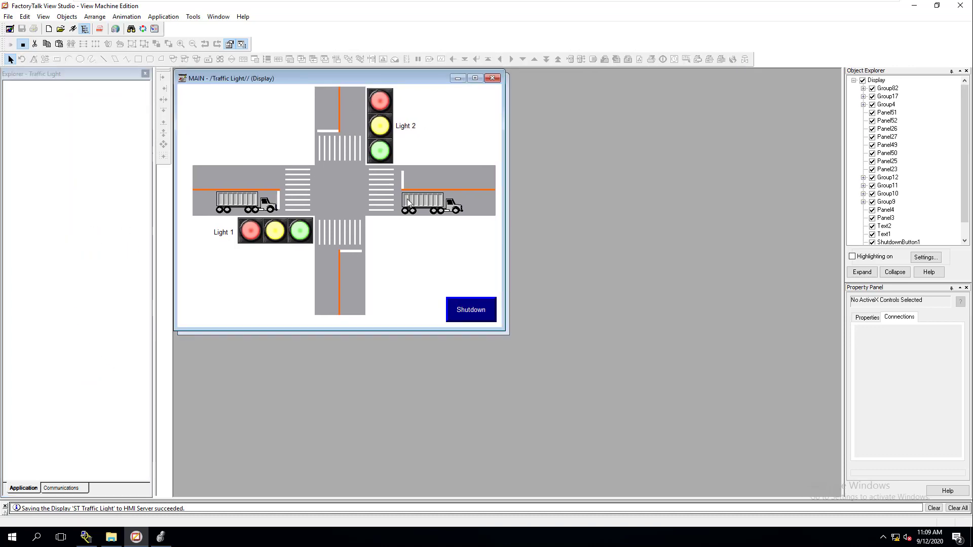
drag(696, 96, 716, 82)
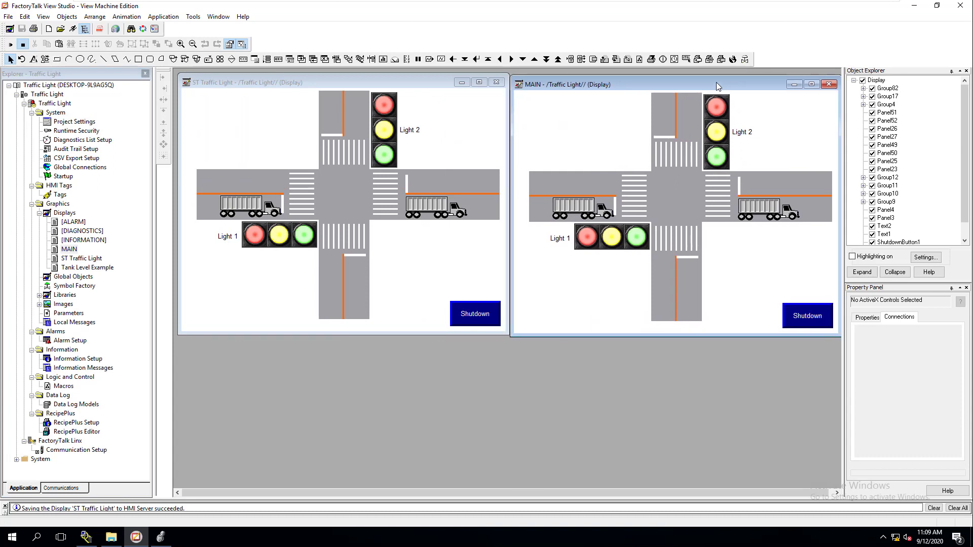
- Run the MAIN and ST Traffic Light displays in test mode to compare them, and return ST Traffic Light to editing
click(11, 44)
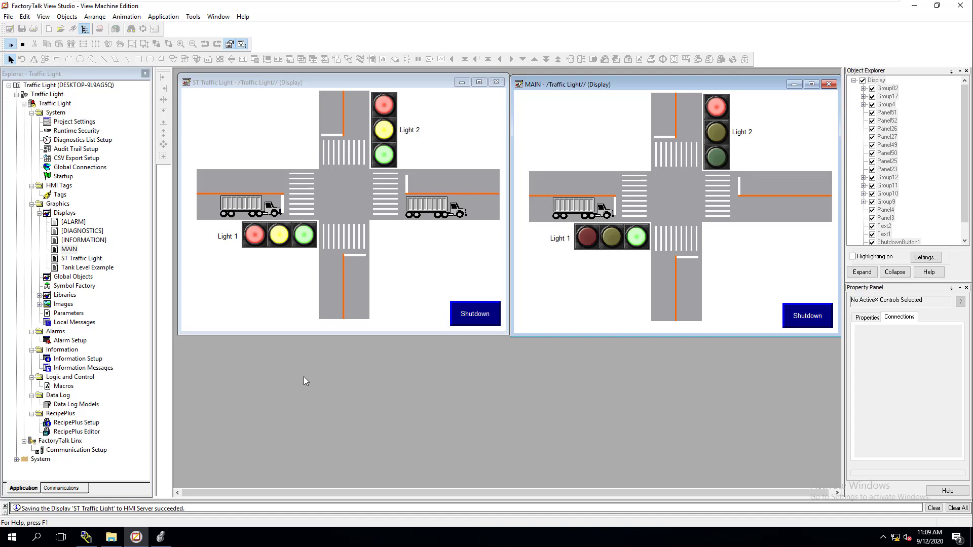
click(248, 90)
click(10, 44)
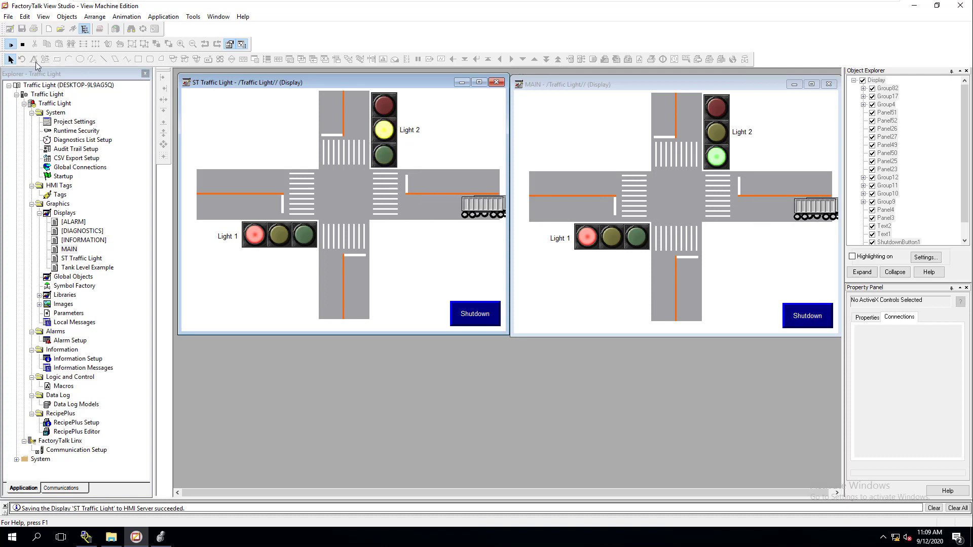
click(23, 45)
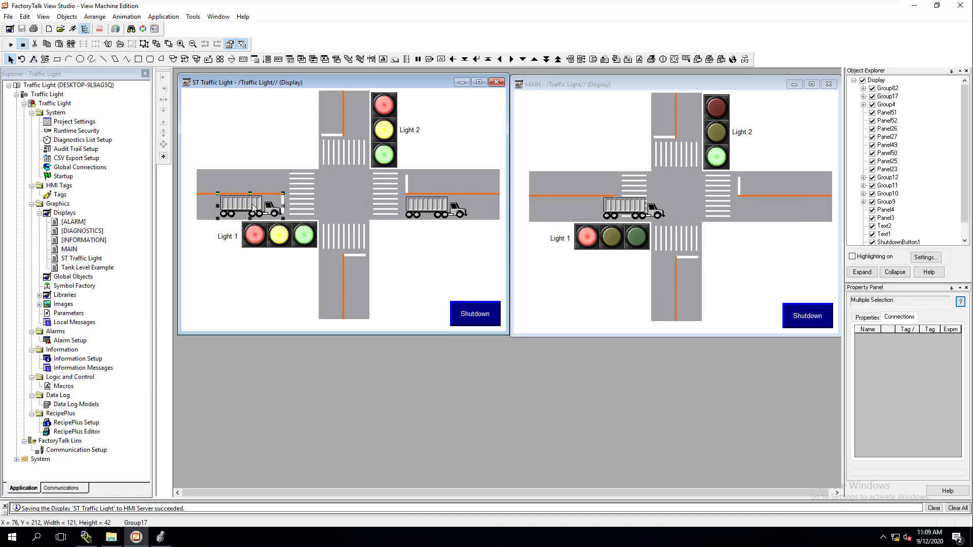
- Remove both trucks from the ST Traffic Light display and test it against the ST_TrafficLight routine in Logix Designer
click(10, 45)
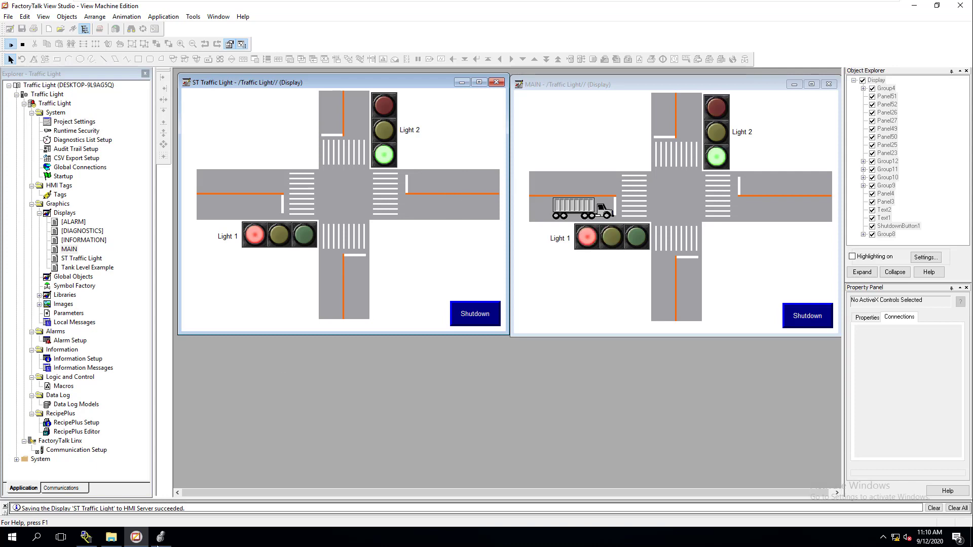
click(161, 538)
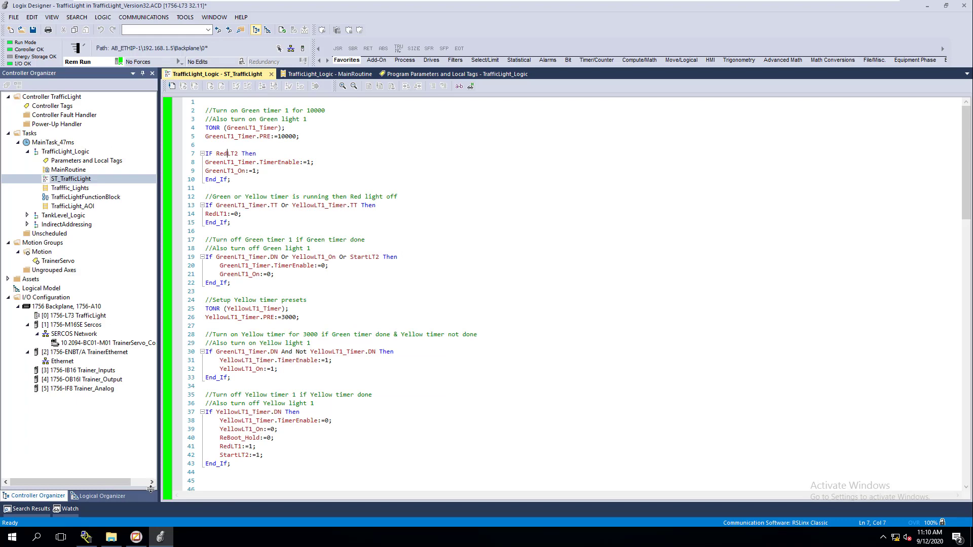
click(136, 537)
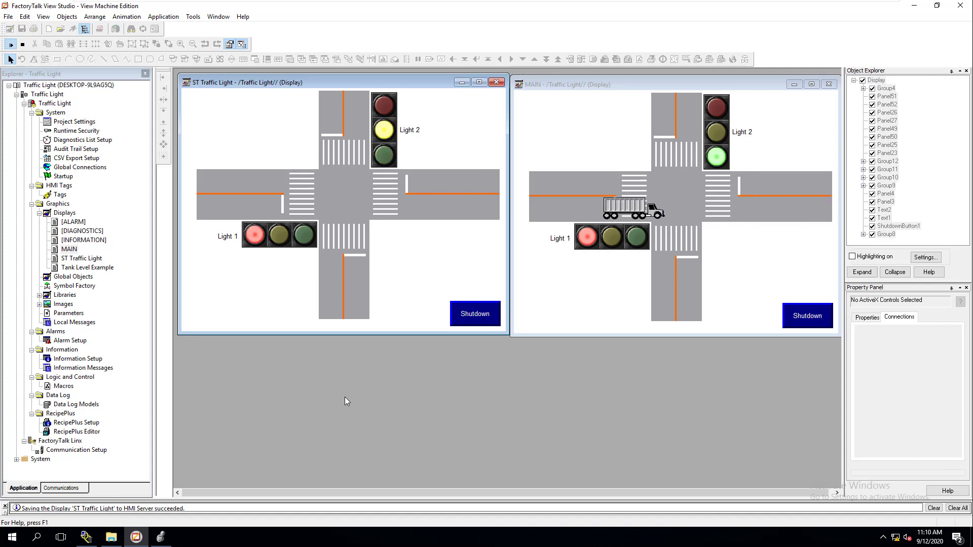
- End test mode on the ST Traffic Light and MAIN displays and close the MAIN display
click(22, 44)
click(688, 94)
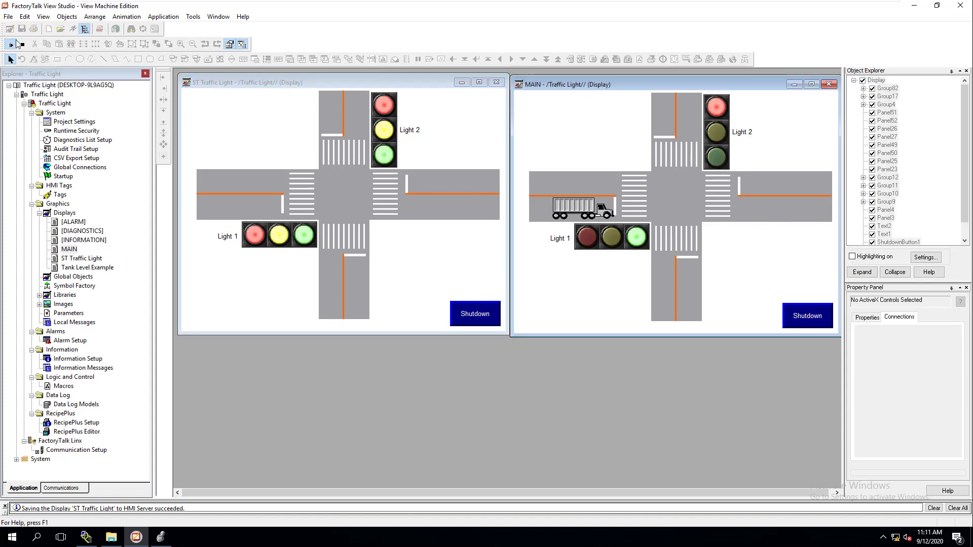
click(23, 45)
drag(690, 87, 672, 93)
drag(742, 90, 740, 82)
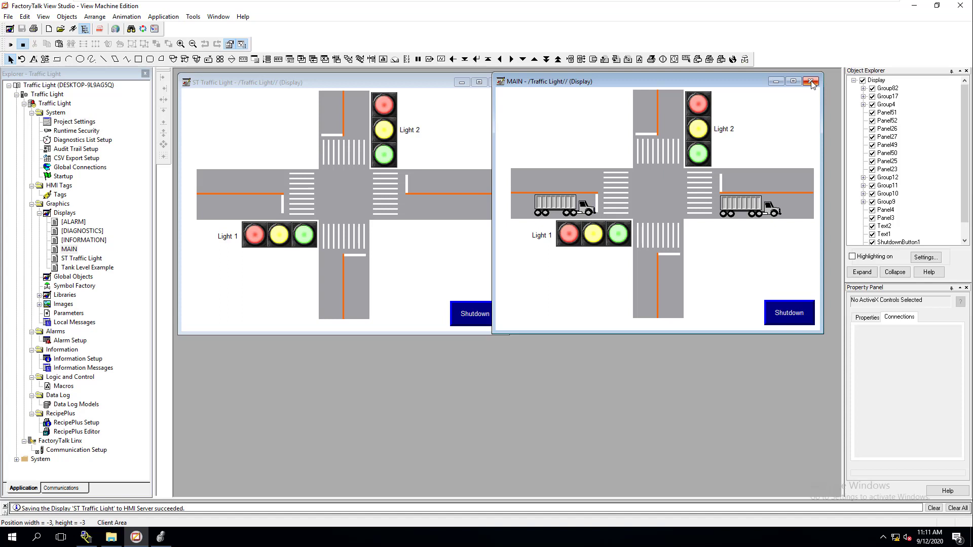
click(811, 84)
- Review the tags used by the Light 1 group in Tag Substitution without replacing any
mouse_move(343, 86)
mouse_down()
mouse_move(360, 90)
mouse_move(349, 90)
mouse_up()
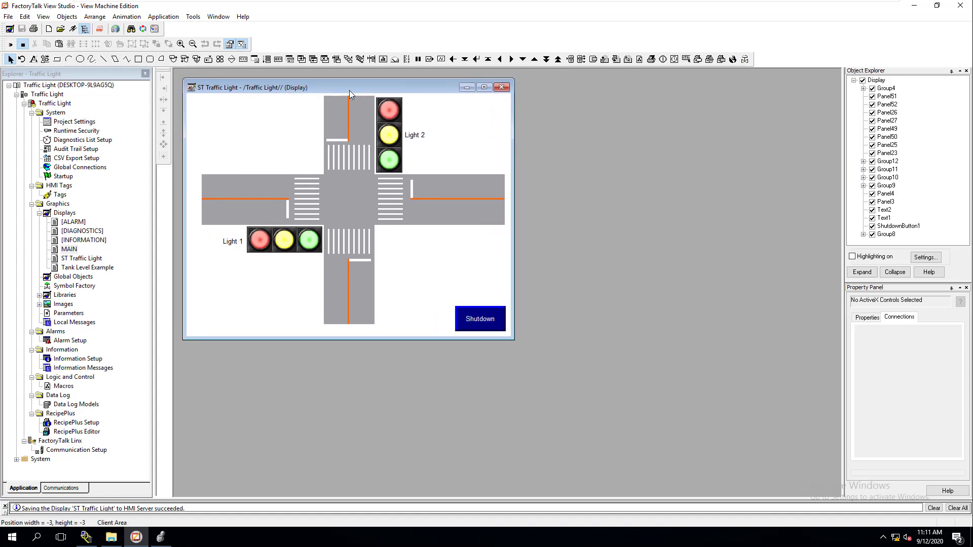
click(313, 251)
right_click(312, 249)
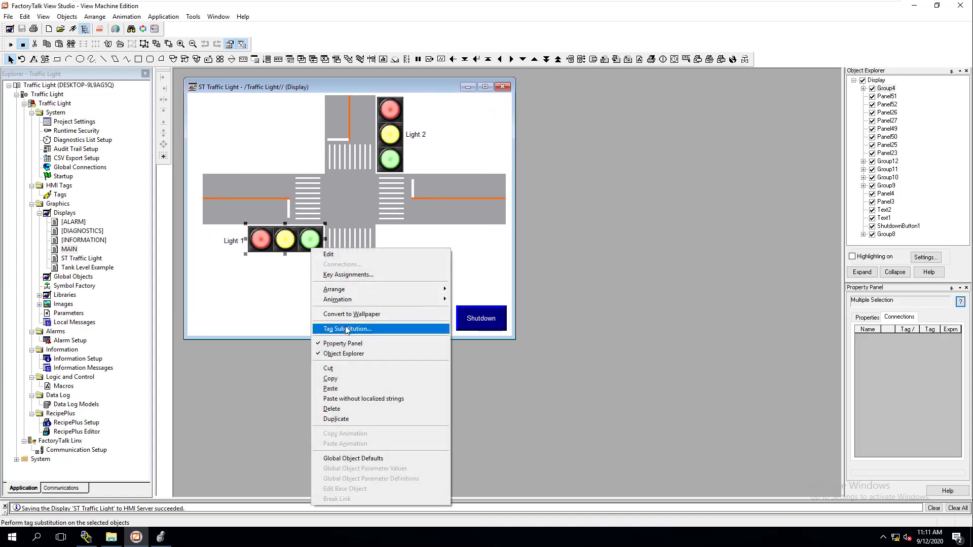
click(347, 329)
drag(530, 196, 539, 191)
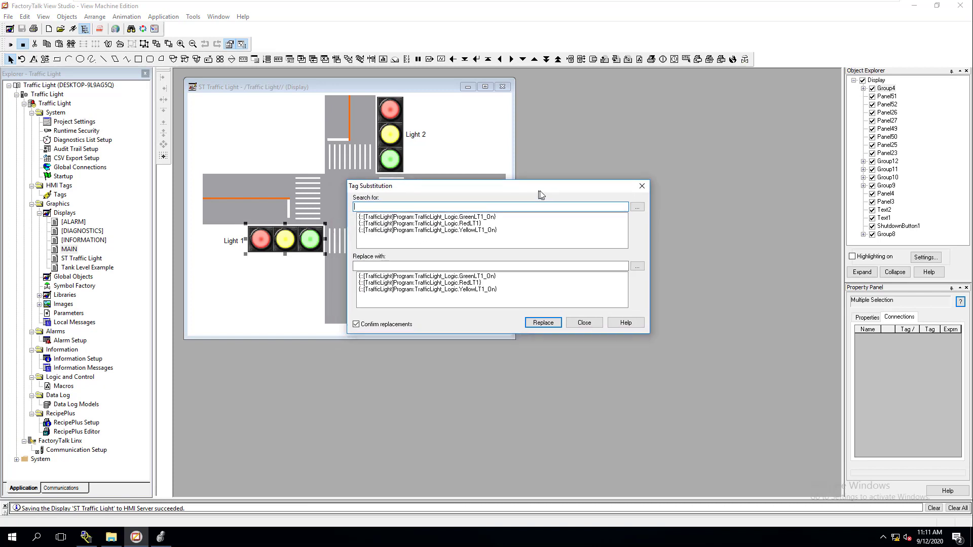
click(642, 186)
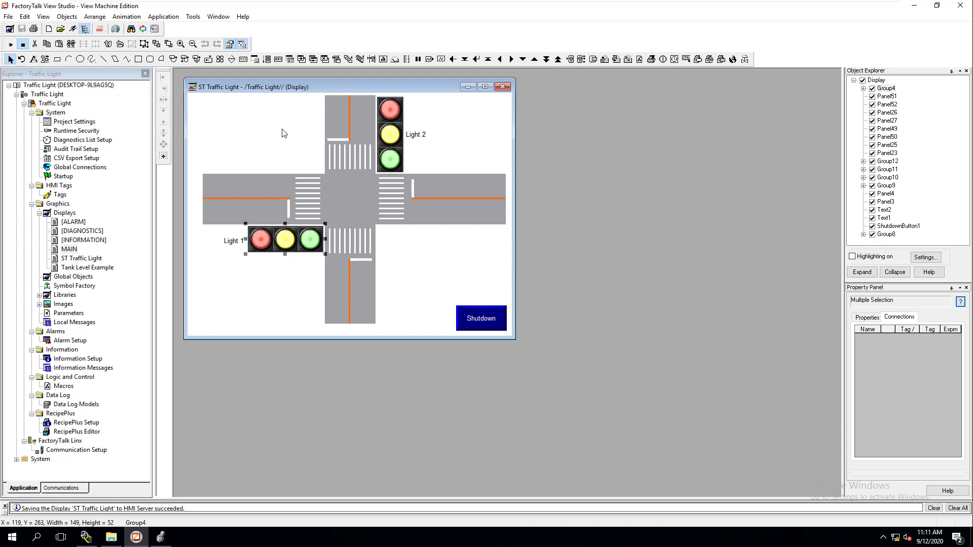
- Drill into the nested Light 1 group and examine the yellow light image's visibility expression without changing it
right_click(283, 245)
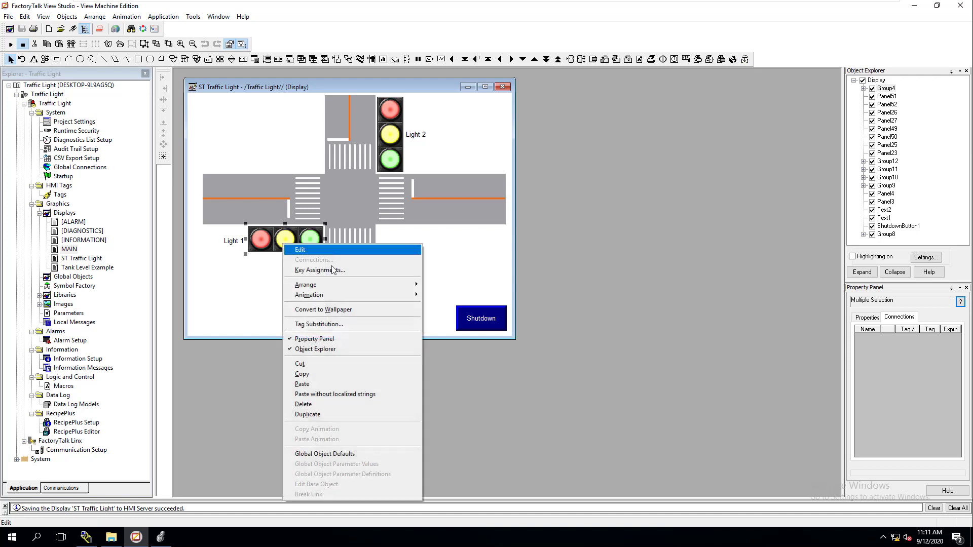
click(268, 243)
double_click(269, 245)
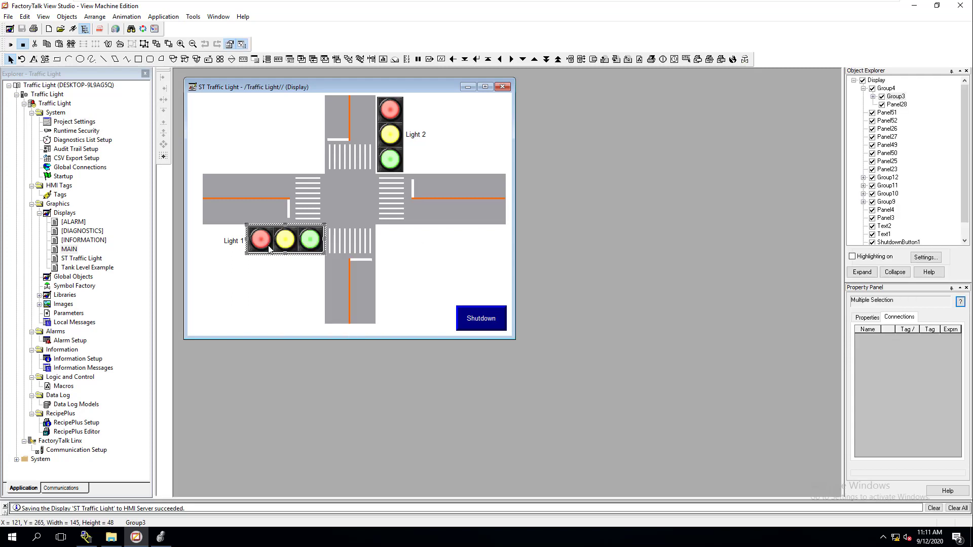
double_click(284, 247)
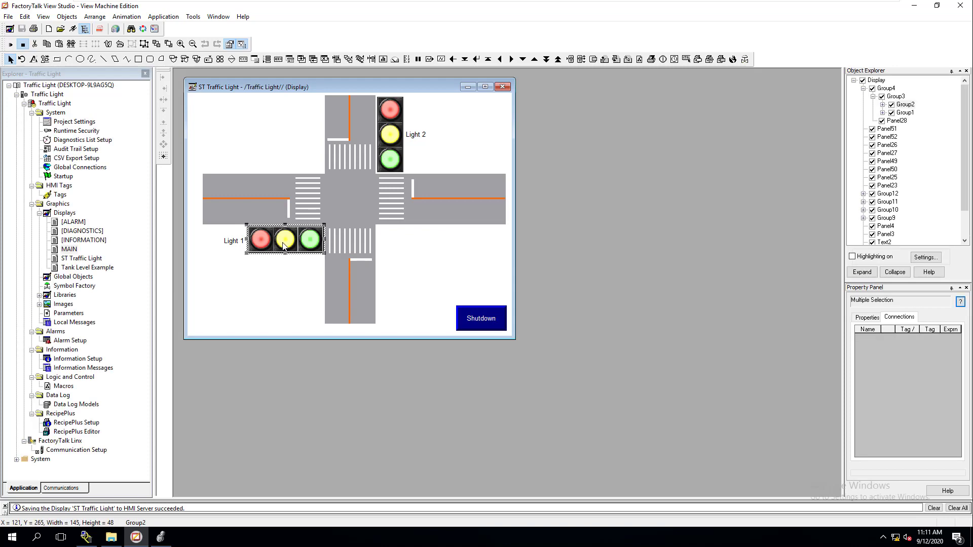
double_click(284, 247)
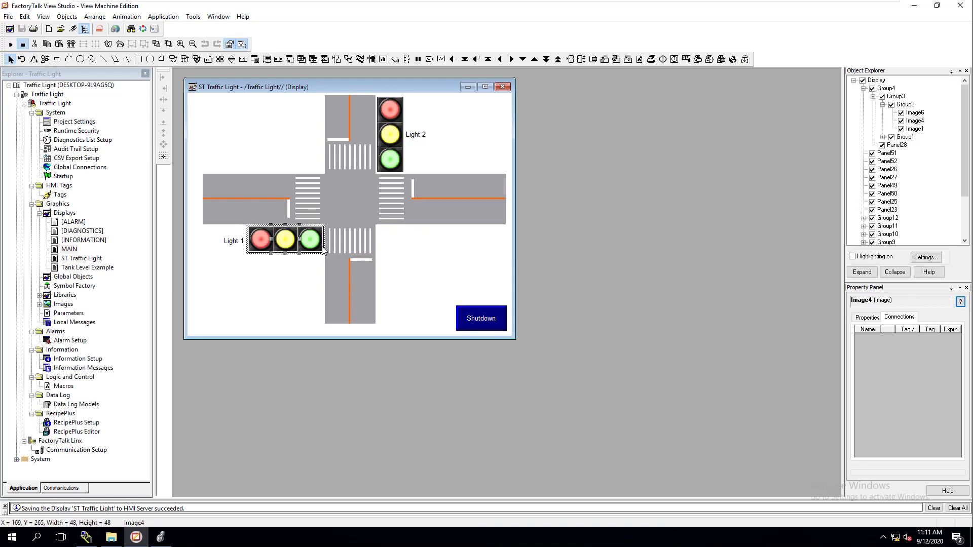
right_click(292, 244)
mouse_move(341, 293)
click(446, 294)
drag(530, 275, 371, 269)
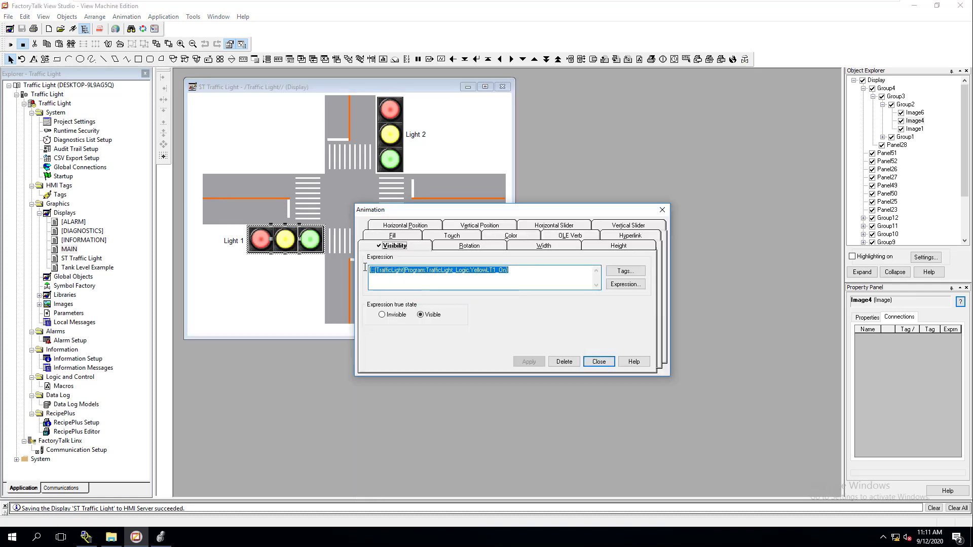
click(598, 361)
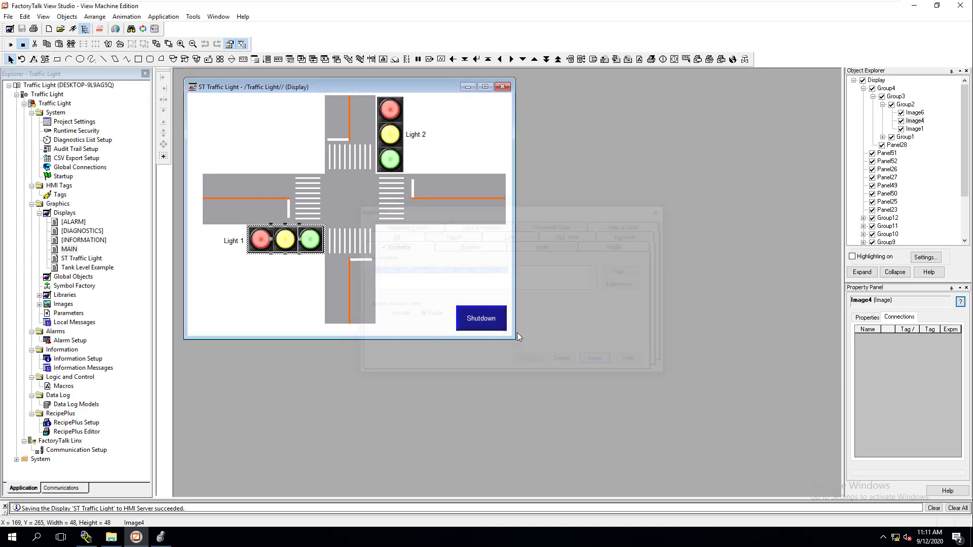
- Examine the general properties and visibility expression of the green light image in the Light 1 group without changing them
double_click(310, 245)
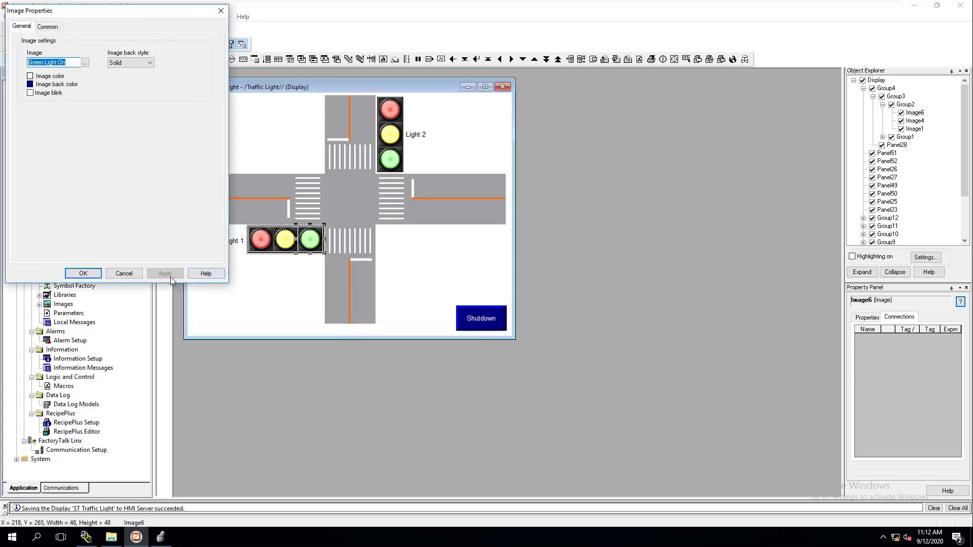
click(124, 273)
right_click(308, 242)
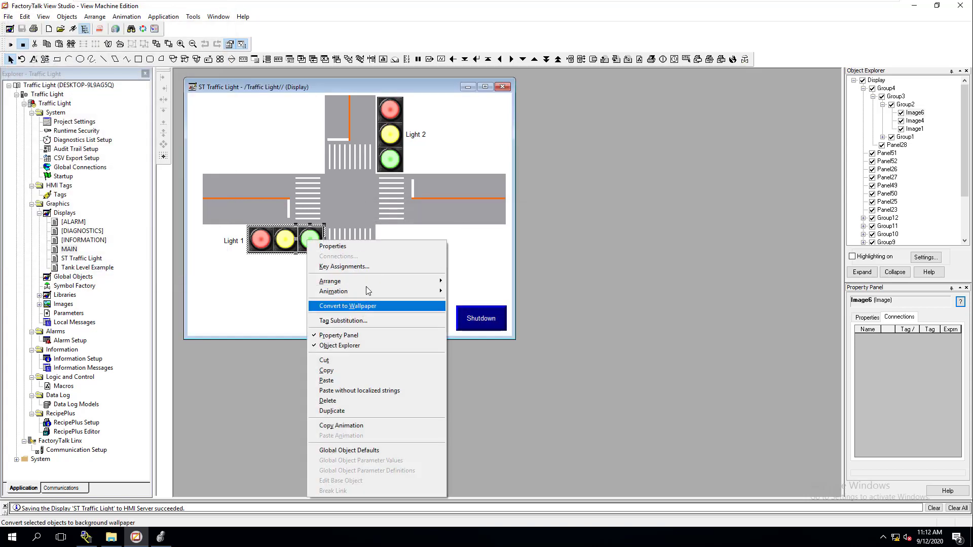
mouse_move(375, 291)
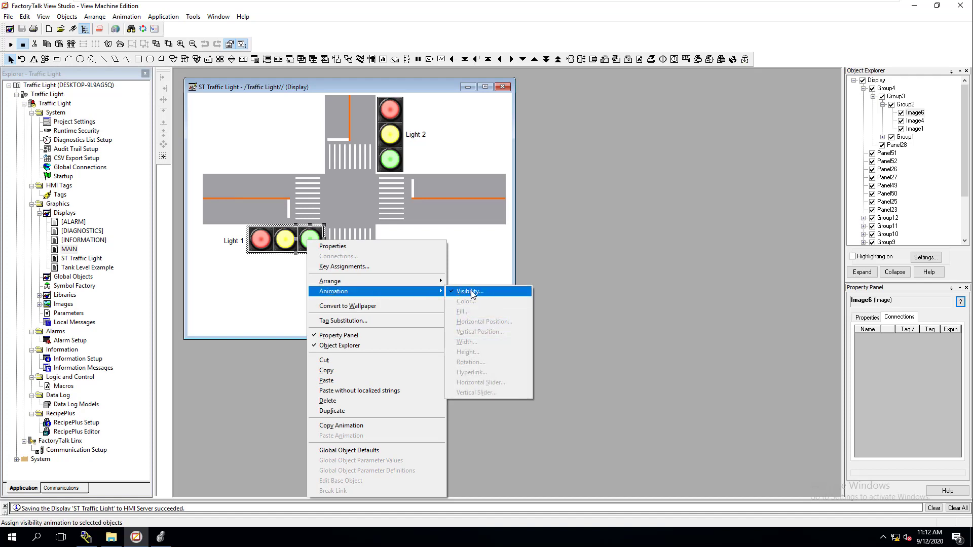
click(527, 301)
click(598, 361)
click(293, 298)
- Try the GreenLT1_On tag as search and replacement for the Light 1 group, leaving Tag Substitution without replacing
click(300, 238)
right_click(299, 238)
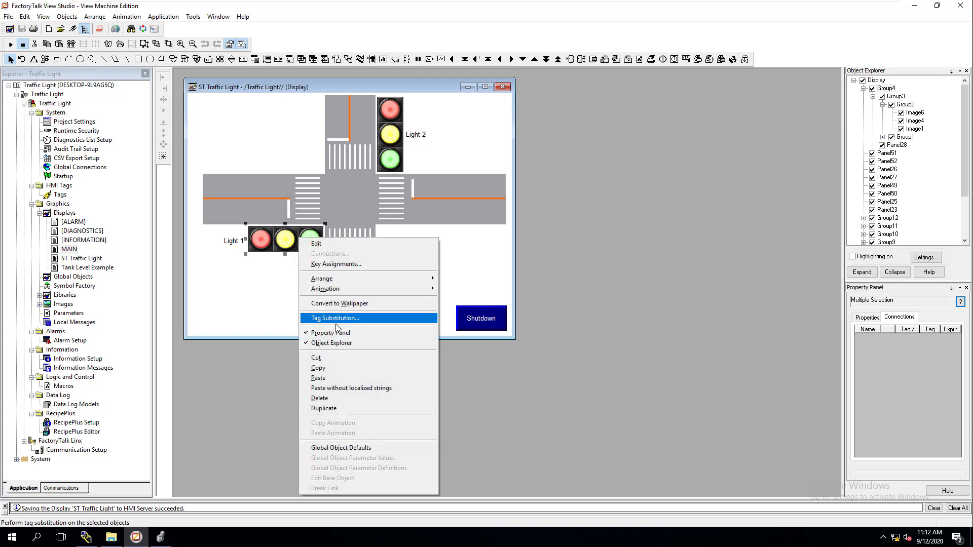
click(339, 322)
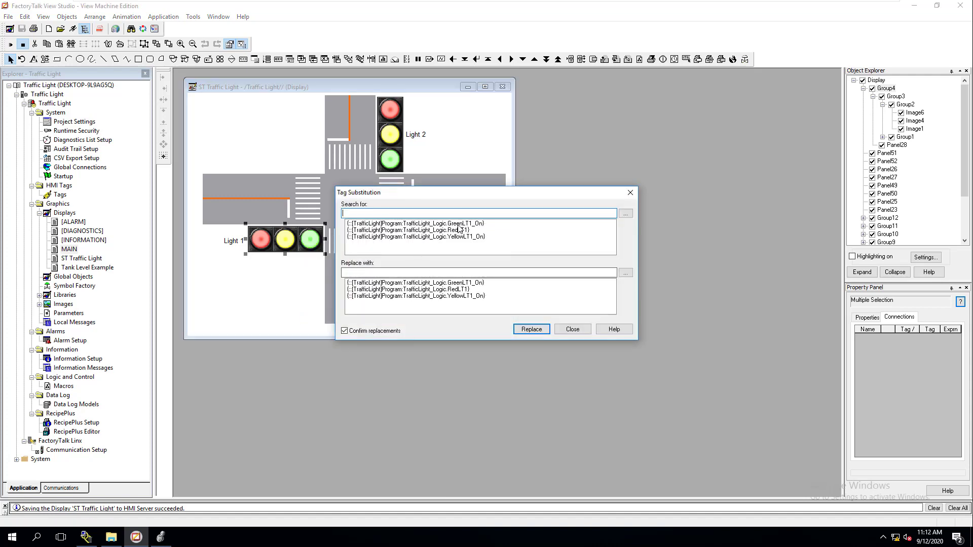
click(407, 224)
click(477, 282)
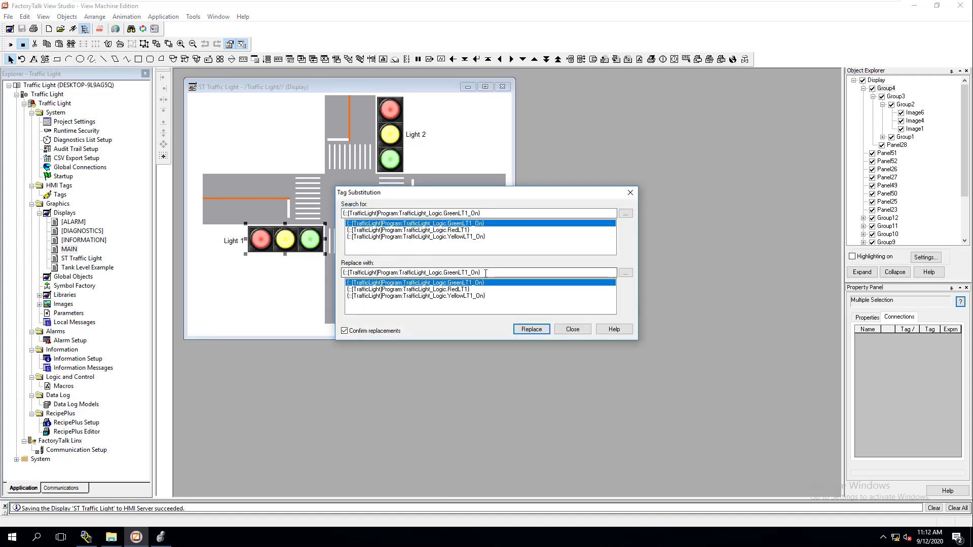
drag(481, 273, 343, 272)
text({)
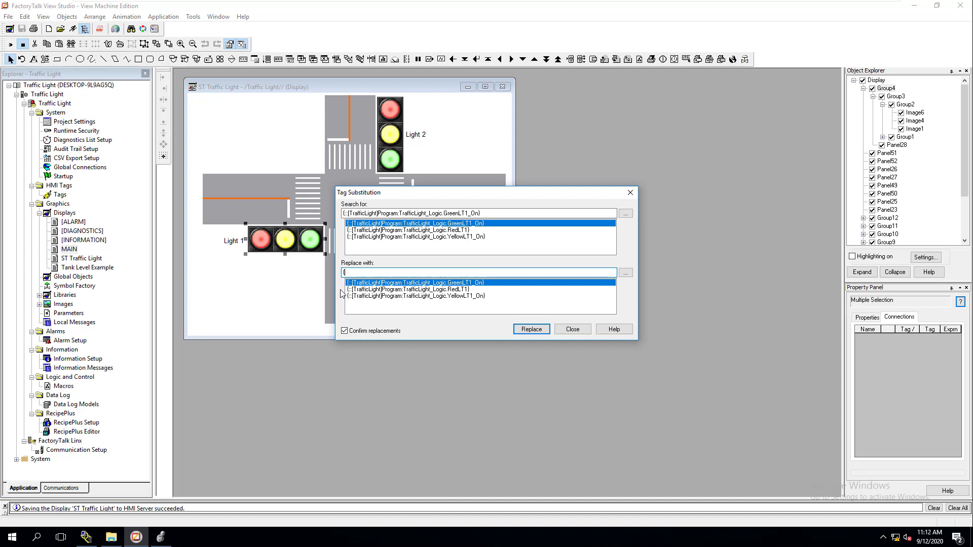
key(BackSpace)
click(579, 332)
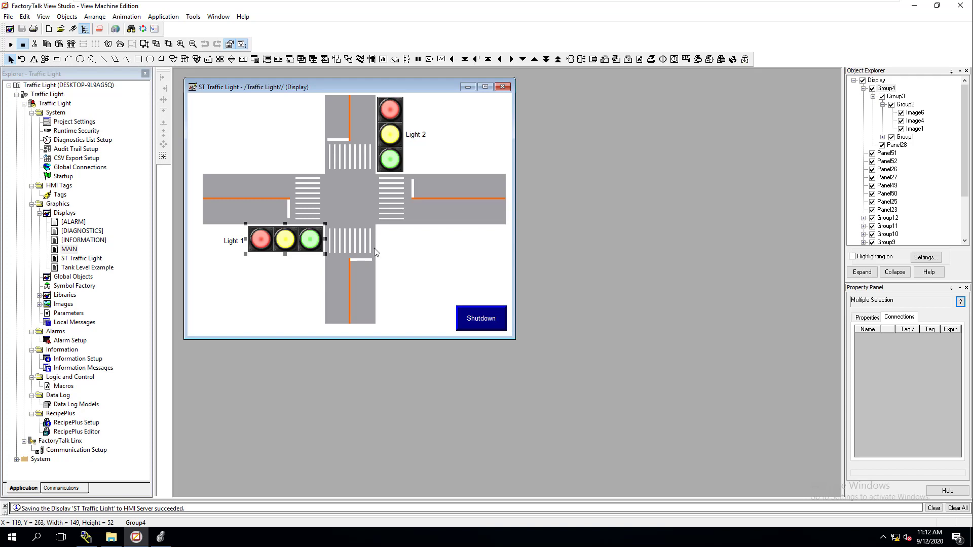
- Start Tag Substitution on the Light 1 group and reduce the search text to just GreenLT1, copied from the full tag
right_click(294, 252)
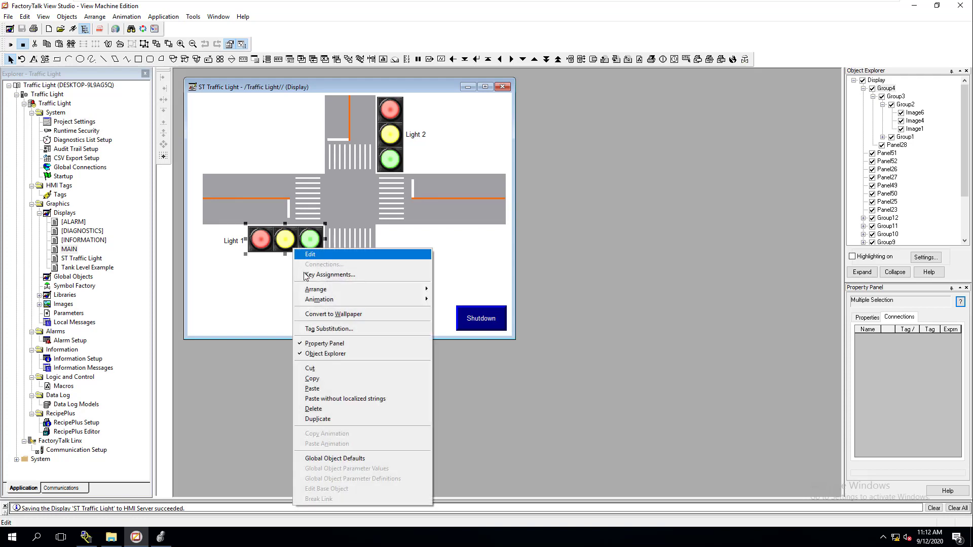
mouse_move(331, 303)
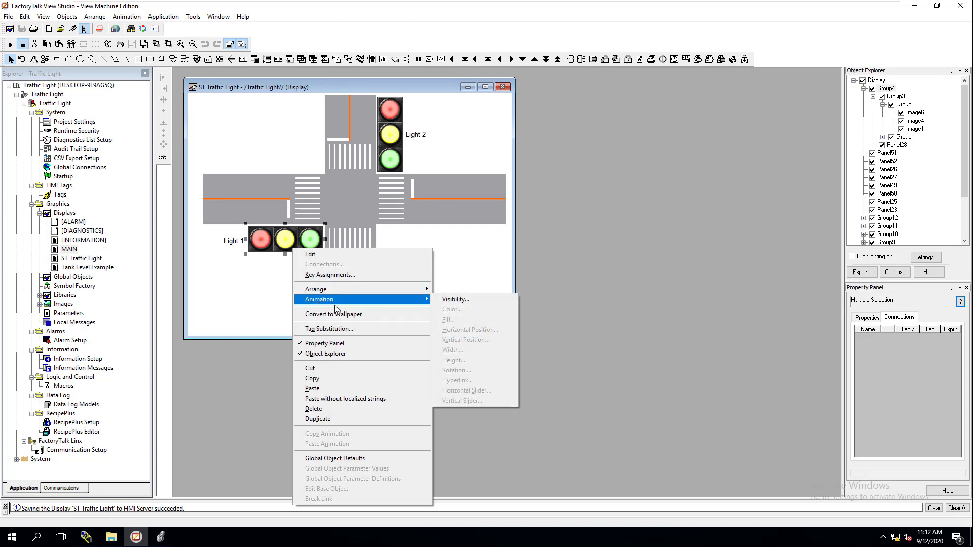
click(339, 329)
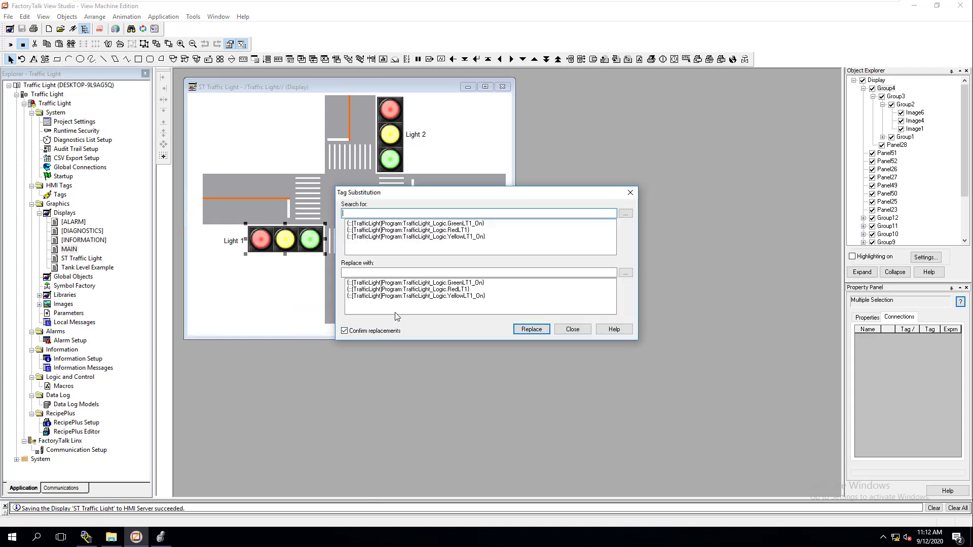
click(449, 226)
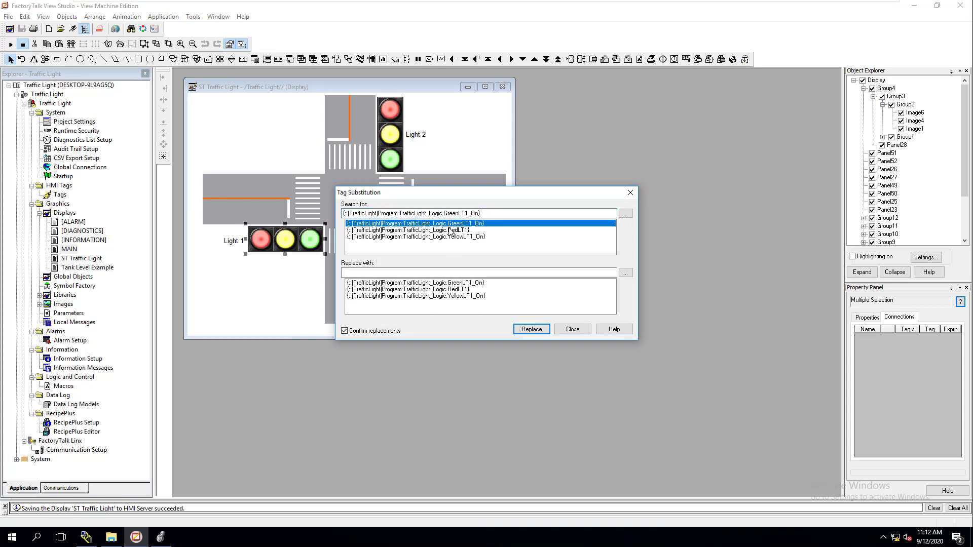
drag(467, 214, 444, 215)
right_click(451, 215)
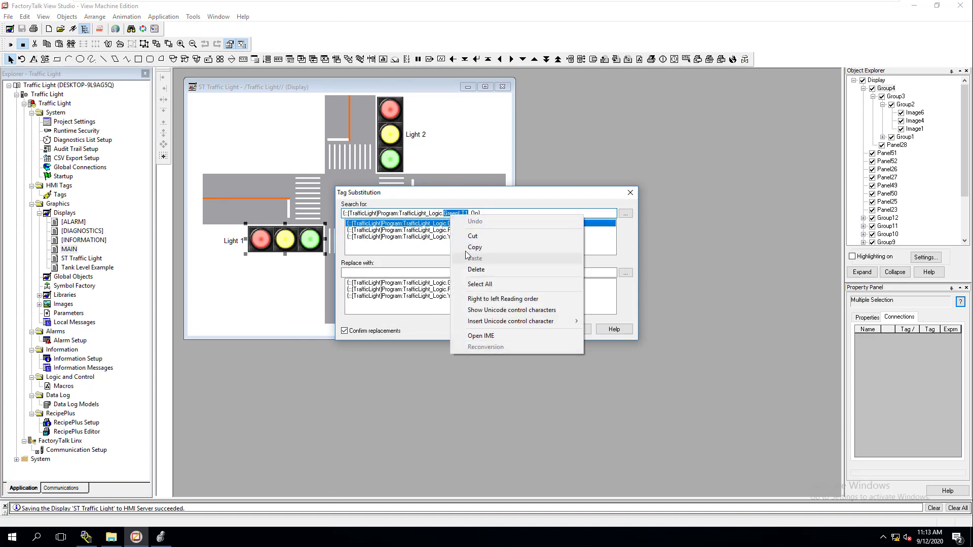
click(465, 249)
drag(507, 214, 324, 212)
key(Delete)
right_click(357, 213)
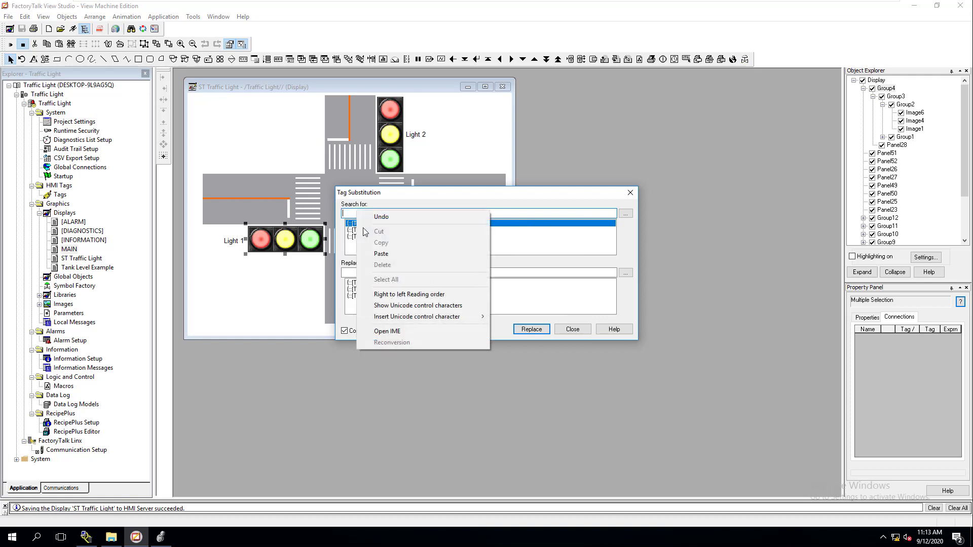
click(380, 254)
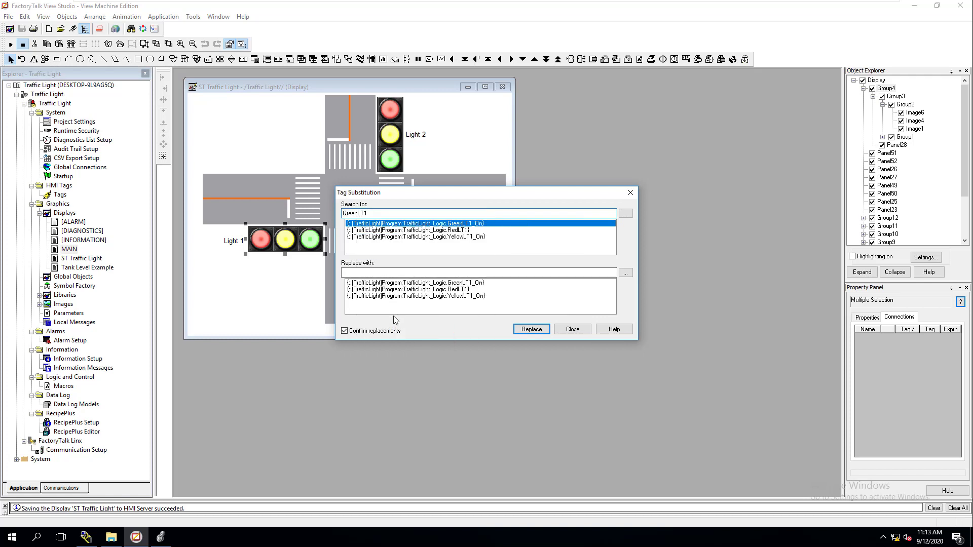
- Set the replacement text to the full TrafficLight_Logic.GreenLT1_On tag joined by And with the same full tag
click(441, 283)
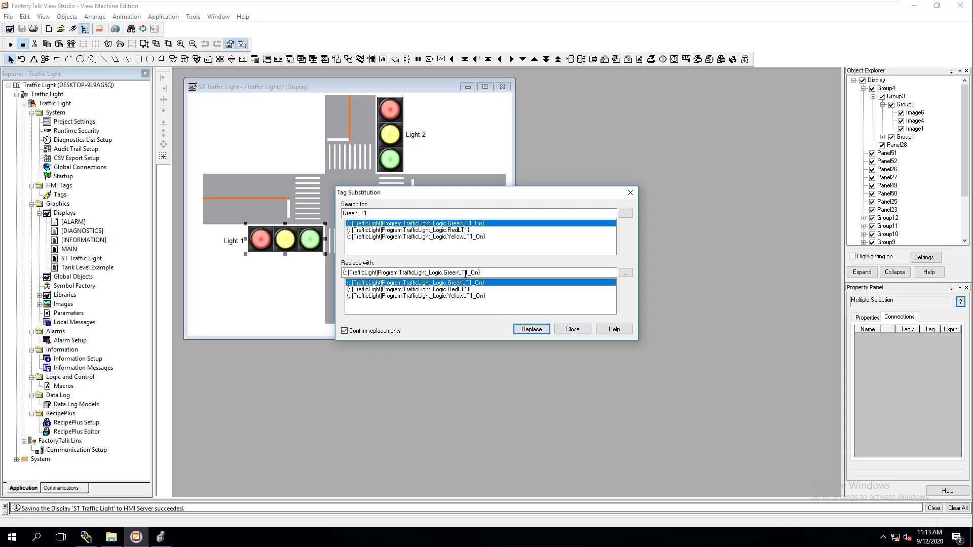
drag(468, 274, 448, 274)
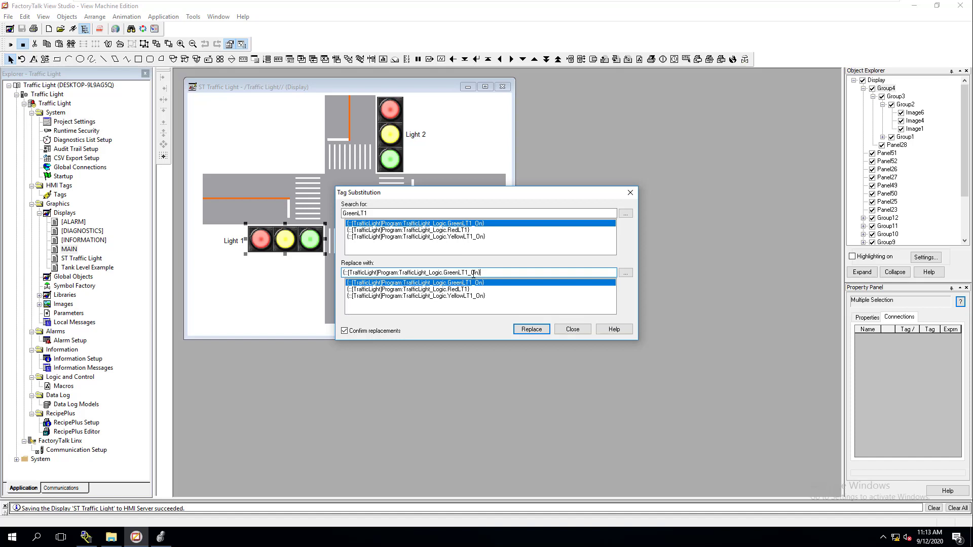
double_click(485, 273)
click(489, 273)
text(And)
key(ctrl+v)
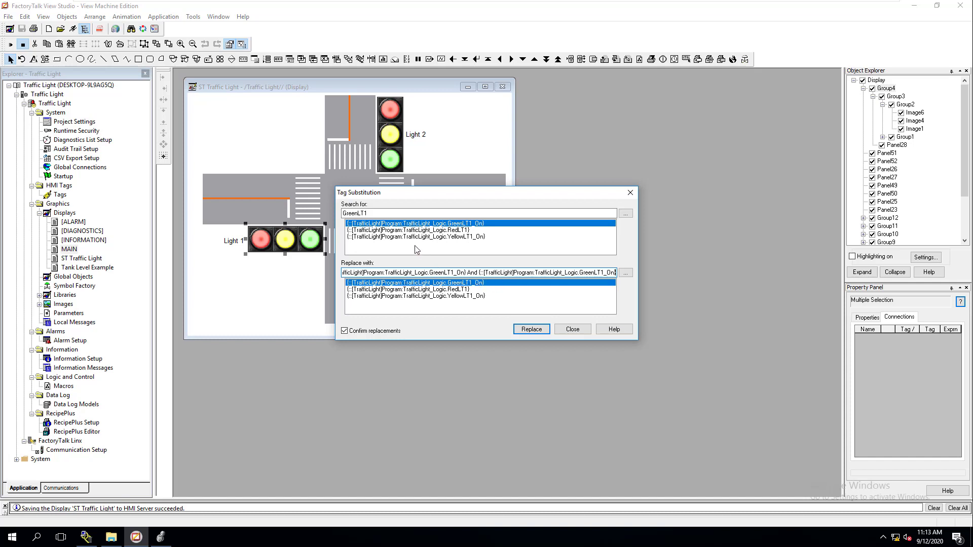
- Set the search text to the full GreenLT1_On tag and leave Tag Substitution without replacing
double_click(378, 214)
key(BackSpace)
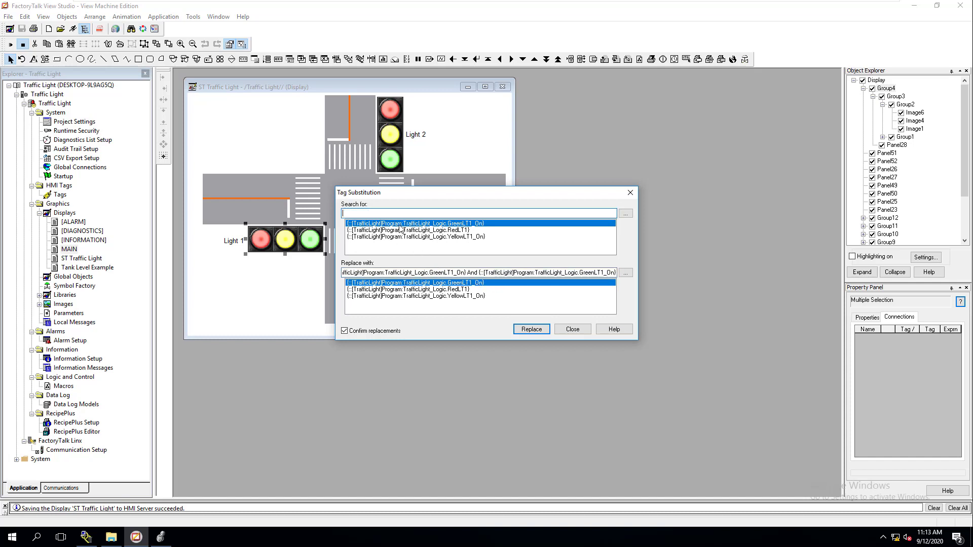
click(400, 224)
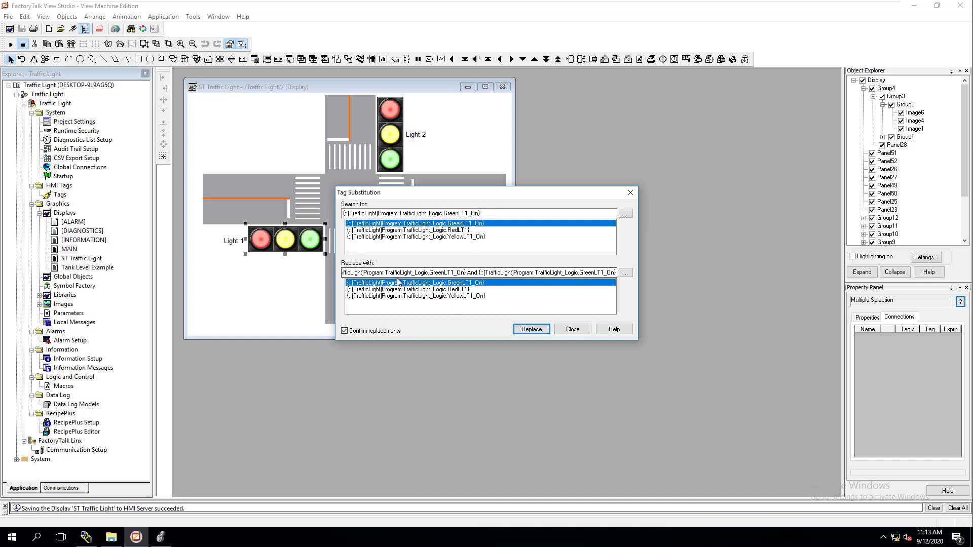
double_click(432, 272)
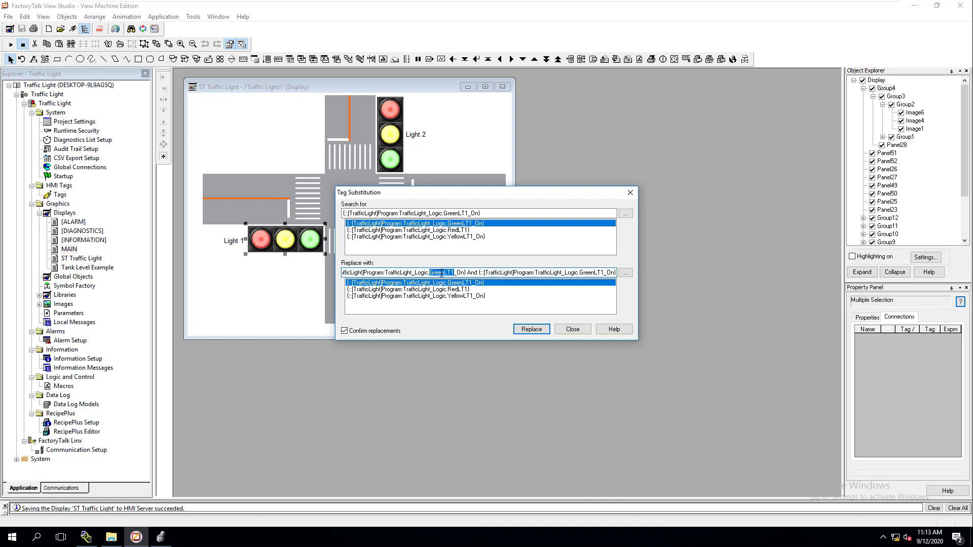
click(525, 272)
drag(603, 272, 579, 273)
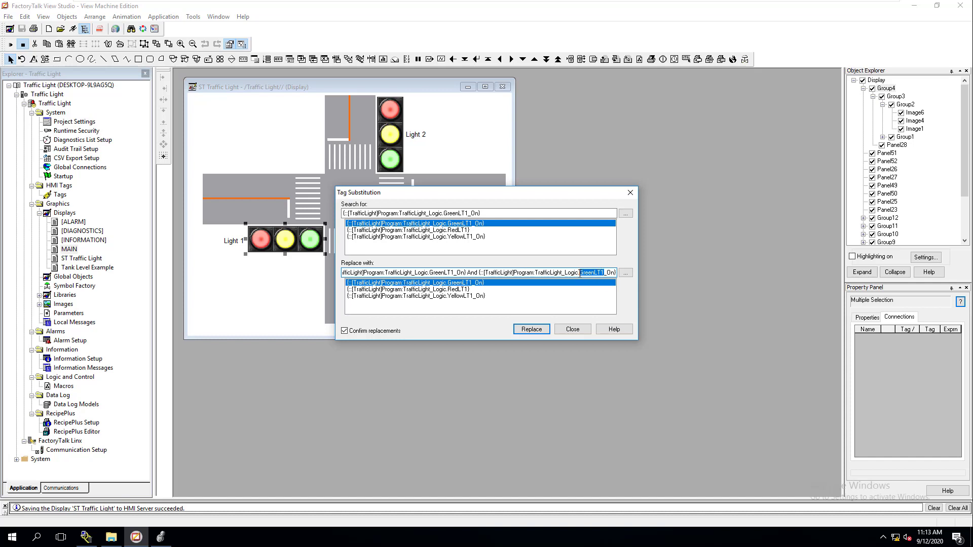
click(578, 273)
click(572, 330)
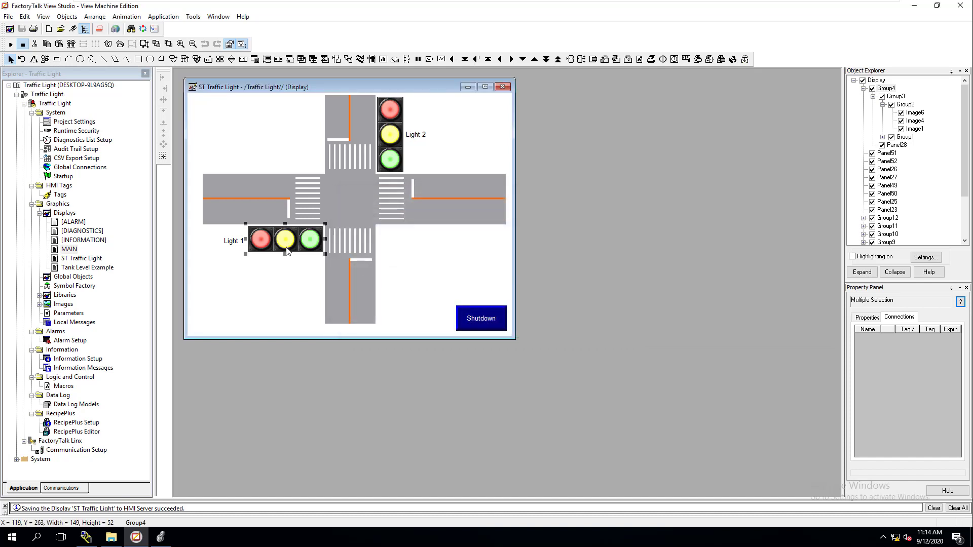
- Test the ST Traffic Light display's lights and end test mode
click(10, 46)
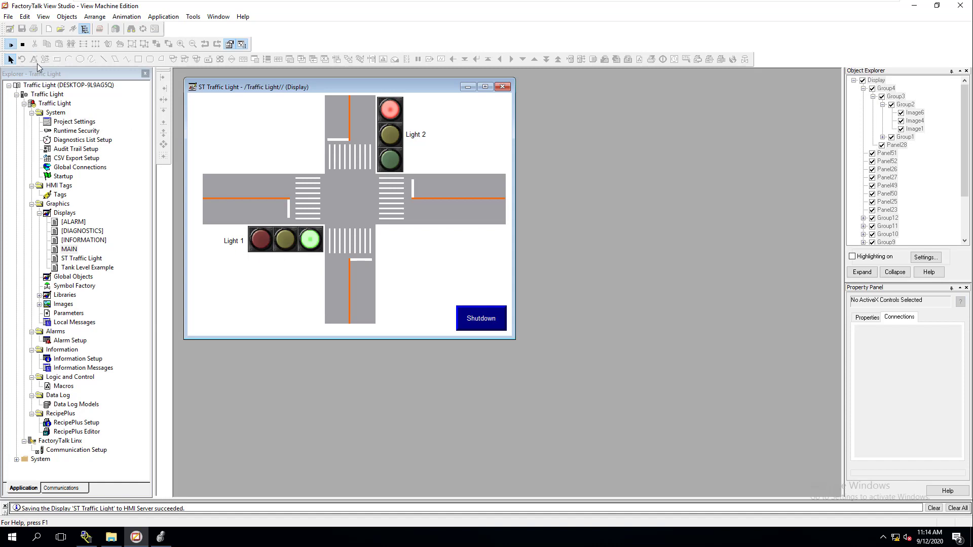
click(22, 44)
- Replace the GreenLT1_On tag with GreenLT3_On throughout the Light 1 group using Tag Substitution
right_click(312, 242)
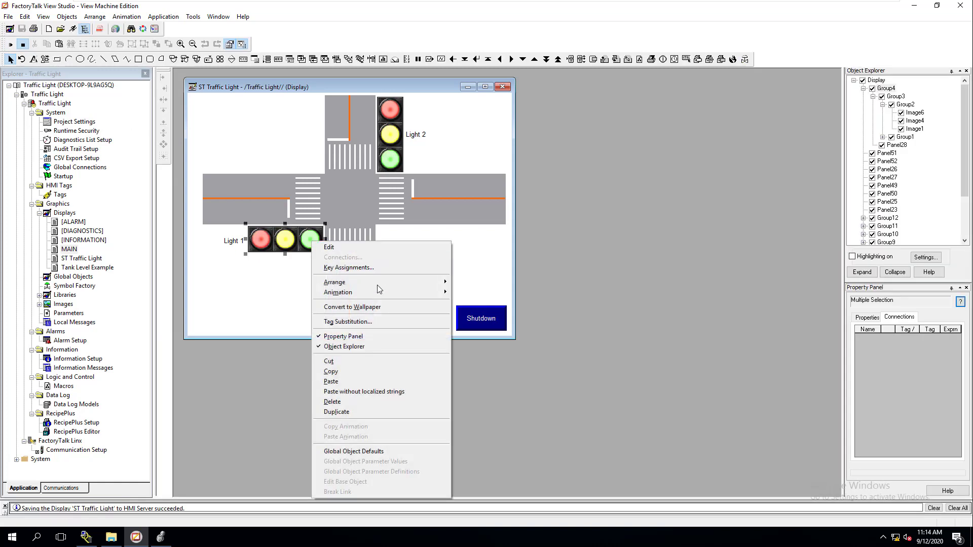
mouse_move(377, 287)
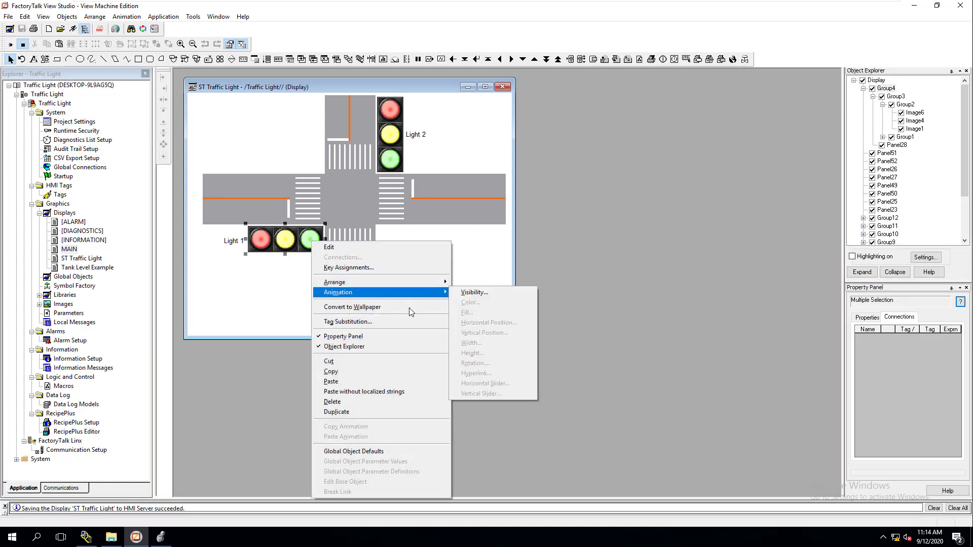
click(410, 320)
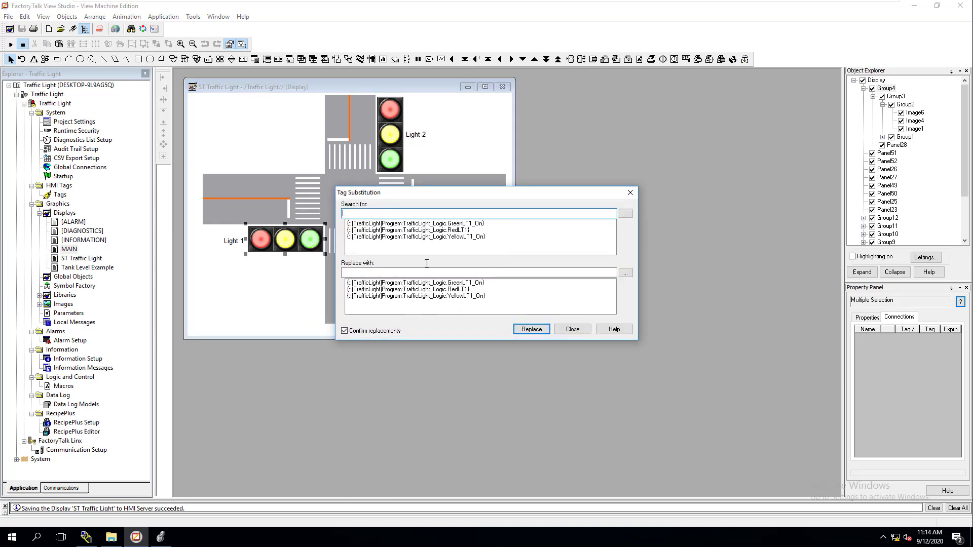
click(449, 224)
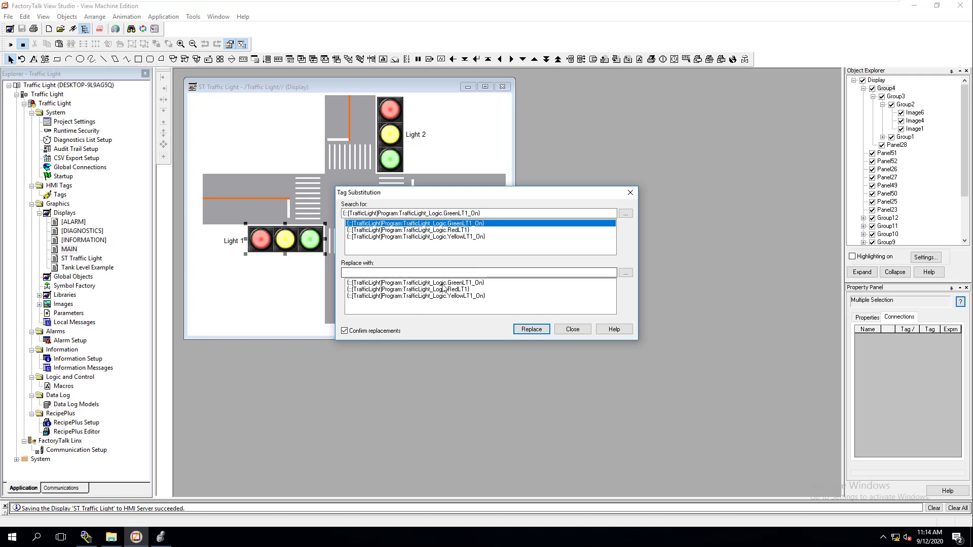
click(469, 282)
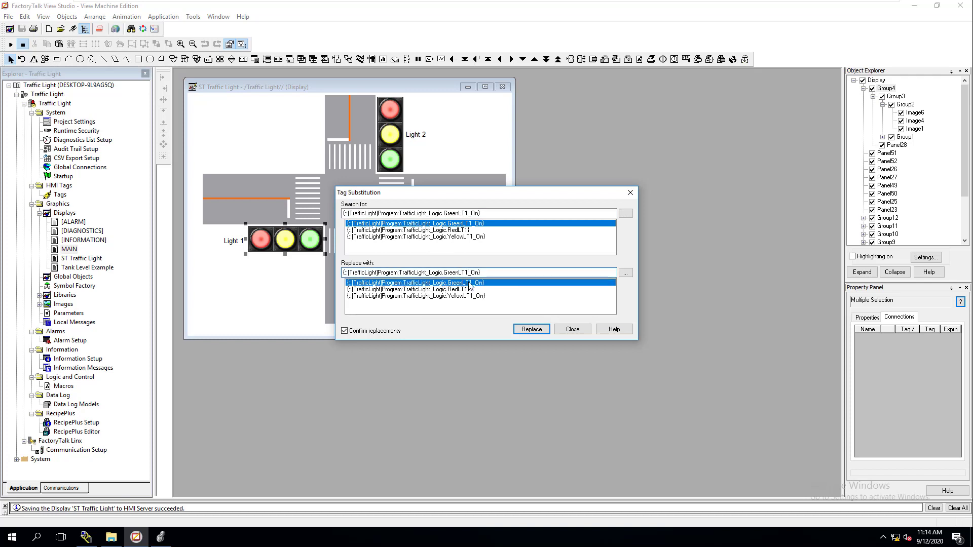
key(BackSpace)
text(3)
click(531, 330)
click(485, 249)
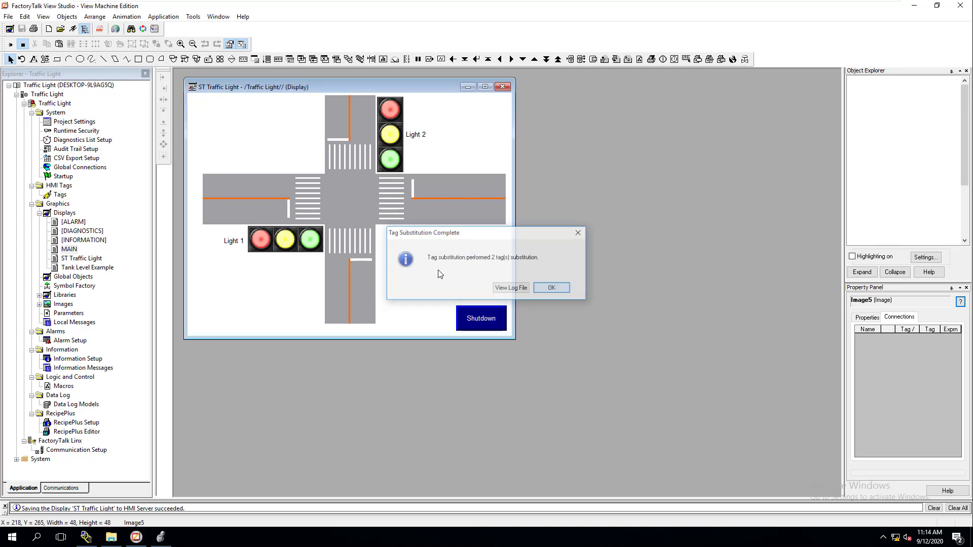
click(558, 287)
- Test the ST Traffic Light display with the substituted green light tag and end test mode
click(246, 134)
click(11, 45)
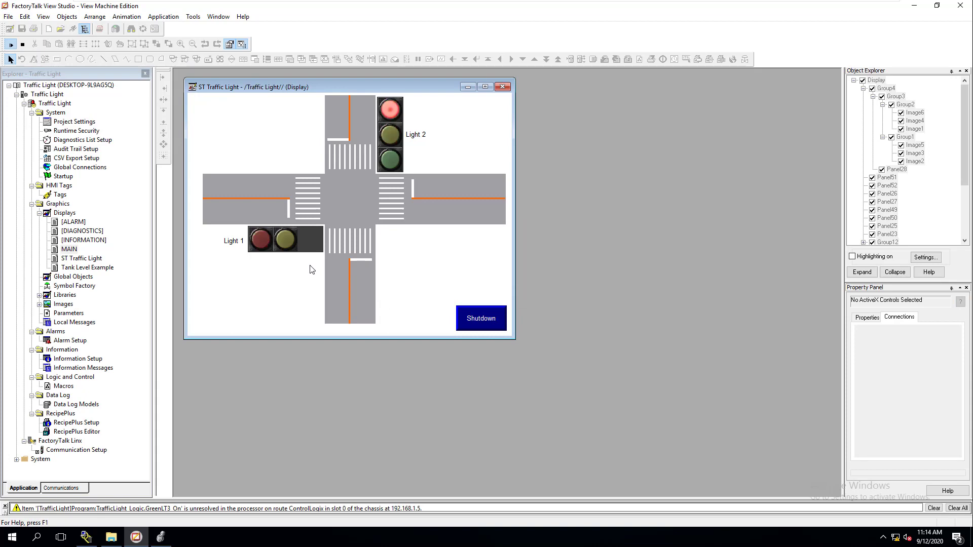
click(22, 45)
- Replace the GreenLT3_On tag with GreenLT1_On throughout the Light 1 group using Tag Substitution
right_click(295, 239)
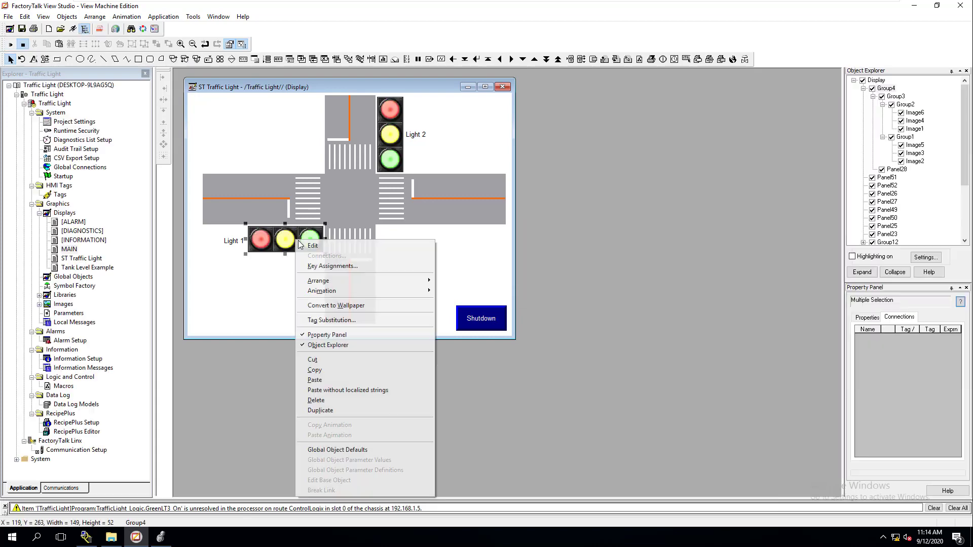
click(343, 320)
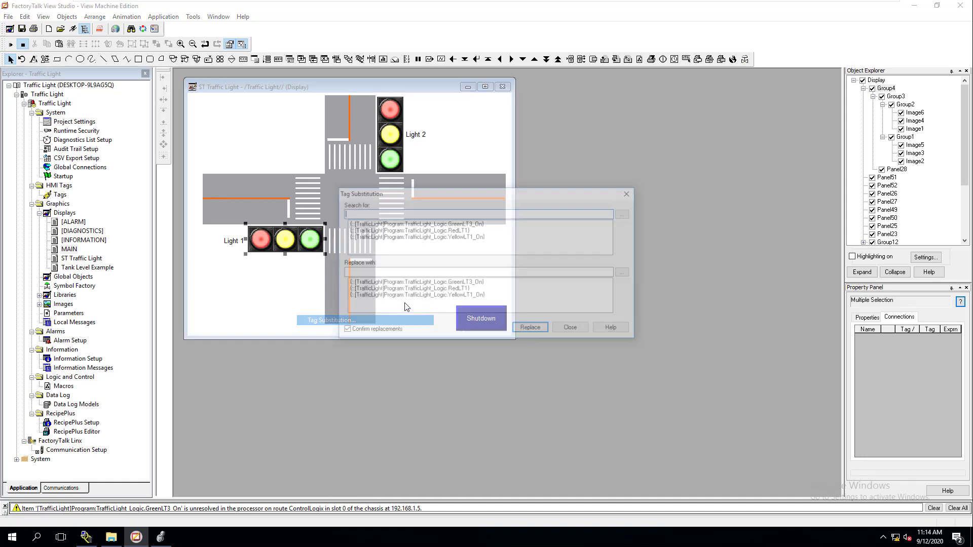
click(441, 223)
click(452, 283)
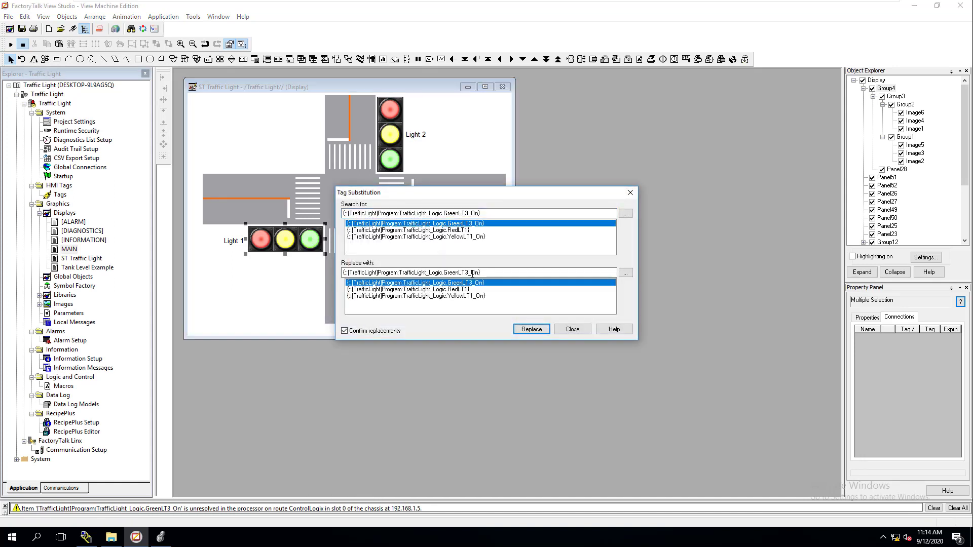
click(469, 274)
key(BackSpace)
text(2)
key(BackSpace)
text(1)
click(530, 328)
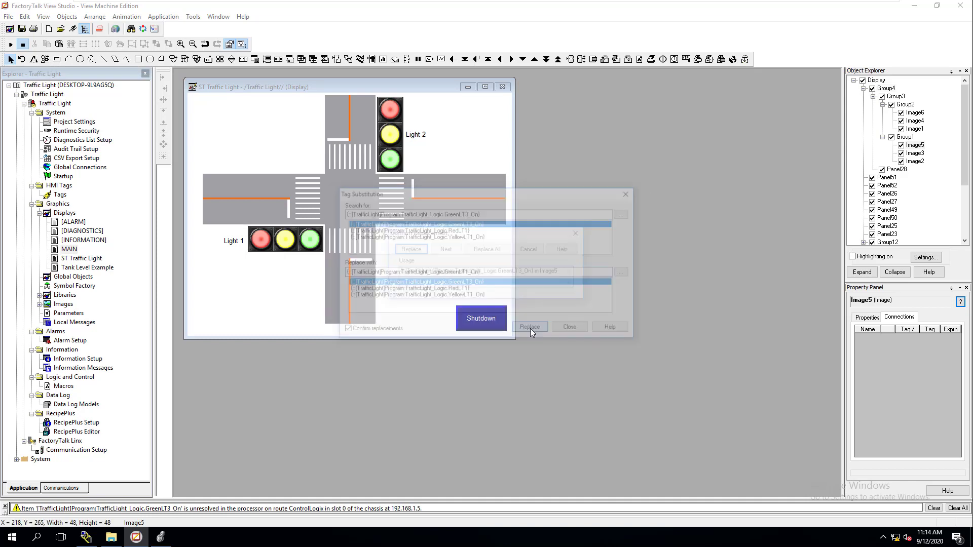
click(494, 253)
click(551, 288)
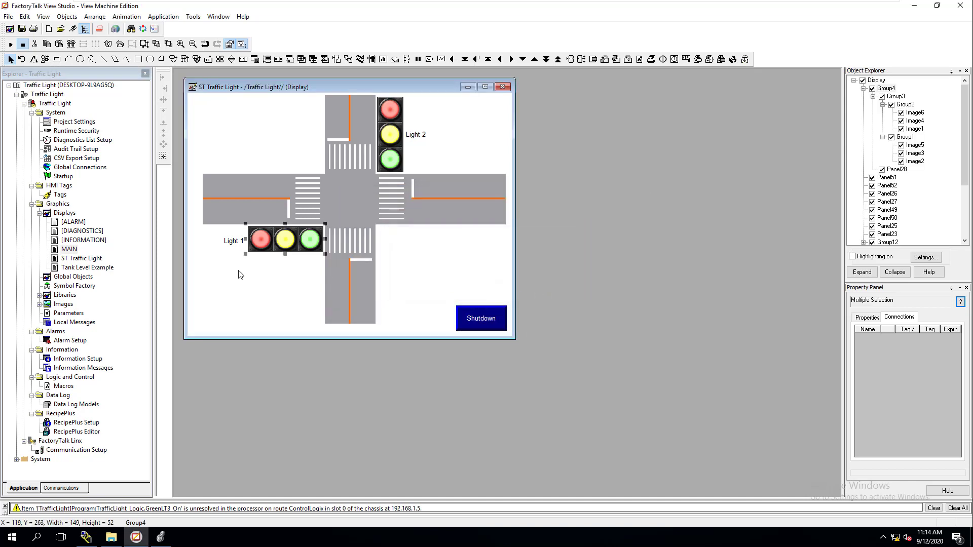
- Test the ST Traffic Light display with the restored GreenLT1_On tag and end test mode
click(11, 45)
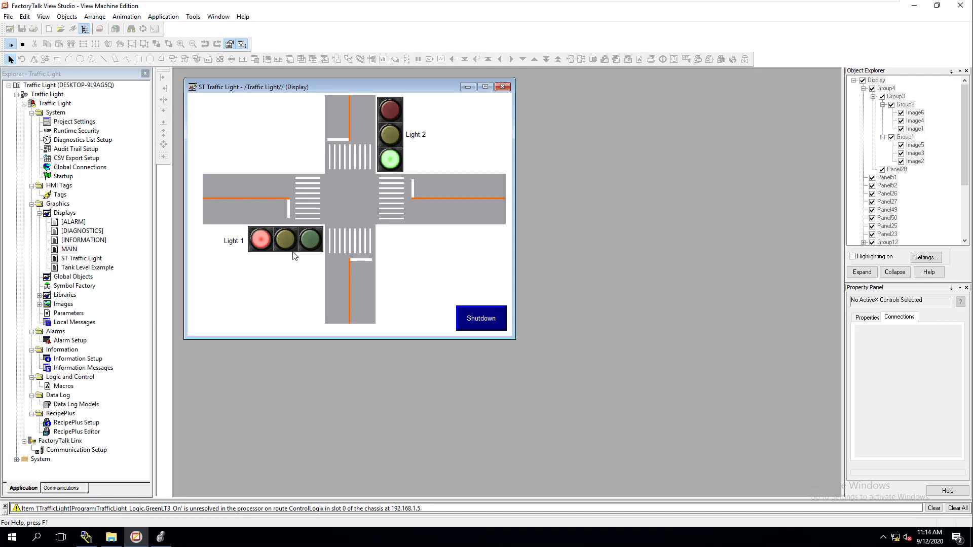
click(22, 44)
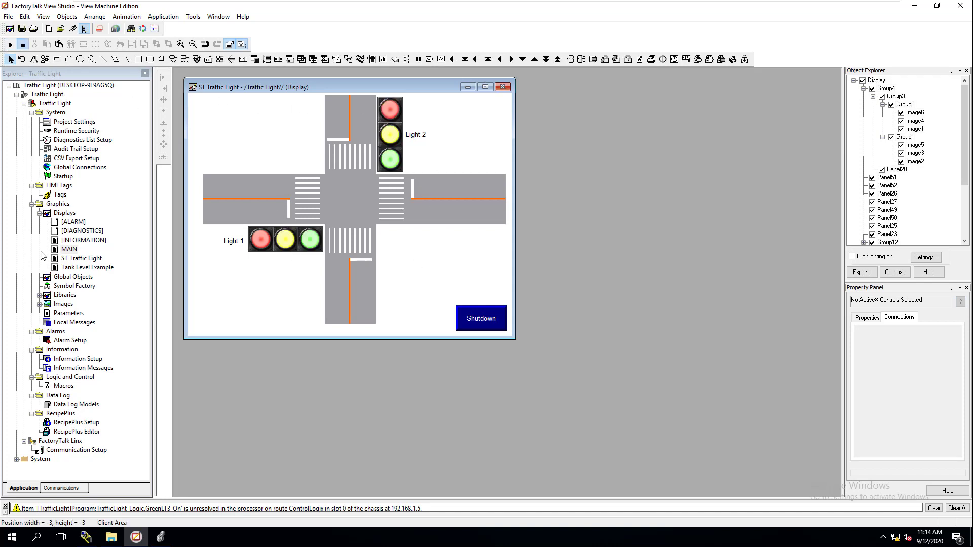
- Open the MAIN display and move the ST Traffic Light window aside so both displays are visible
double_click(69, 249)
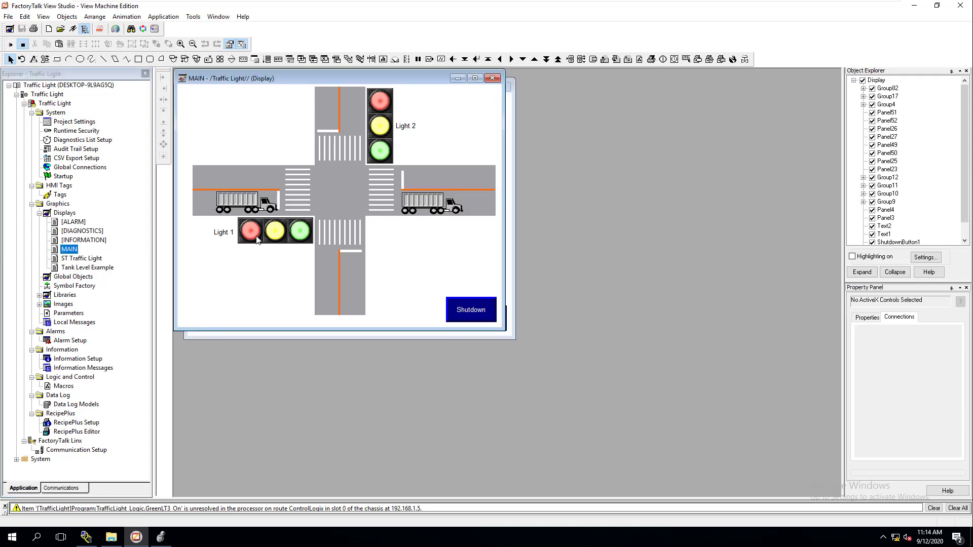
click(515, 187)
drag(421, 91, 613, 139)
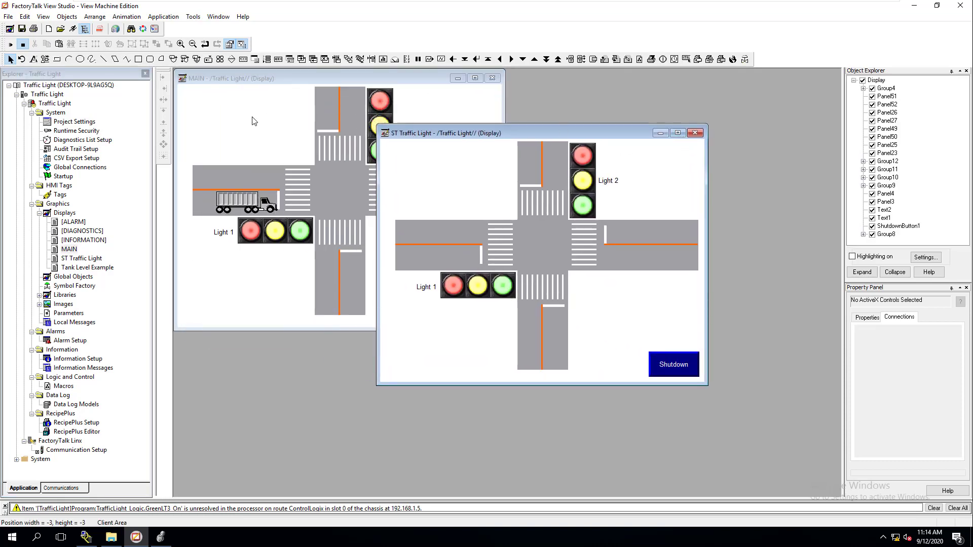
- Examine the horizontal position animation expression of the left truck on the MAIN display, leaving it unedited
click(253, 205)
right_click(253, 205)
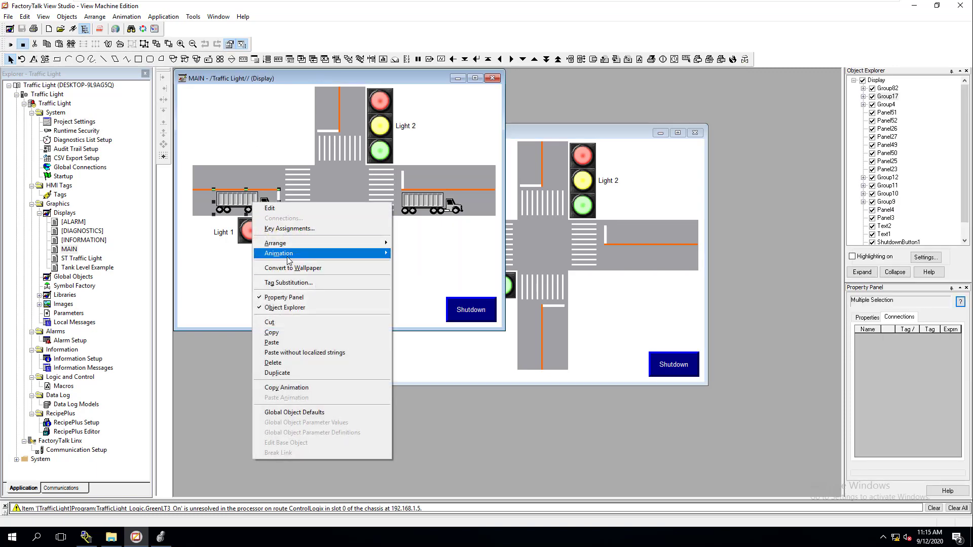
mouse_move(344, 253)
click(416, 284)
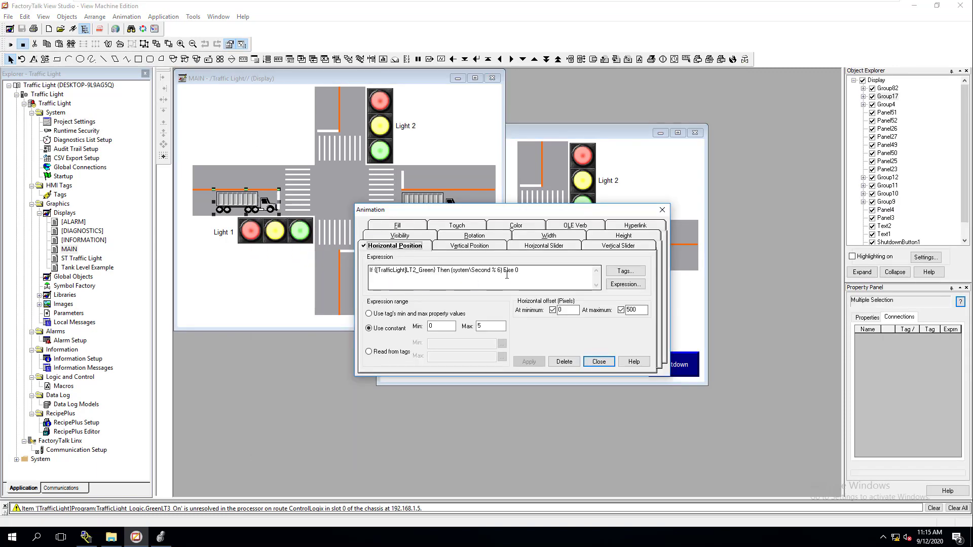
drag(519, 270, 359, 276)
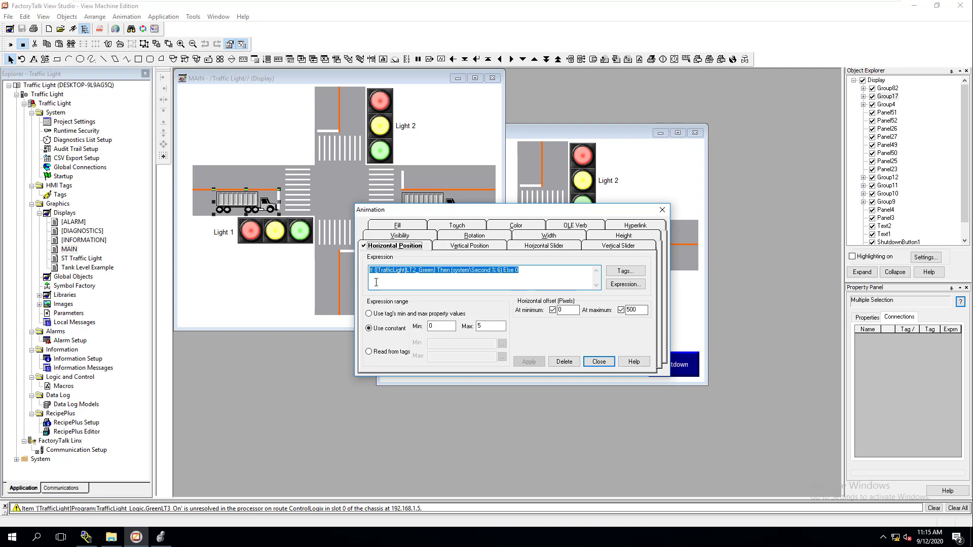
click(662, 209)
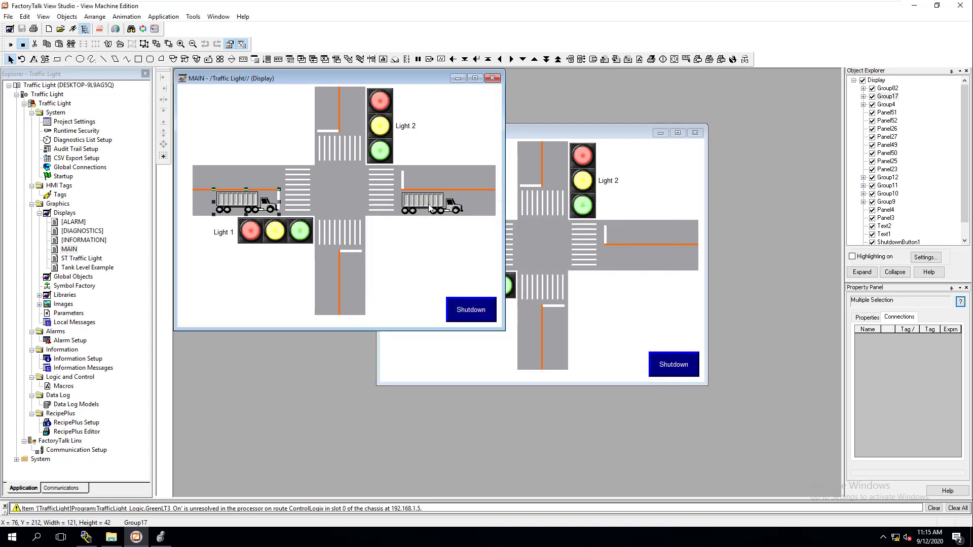
- Examine the horizontal position animation of the right truck on the MAIN display and close its settings
click(430, 207)
right_click(430, 206)
mouse_move(552, 255)
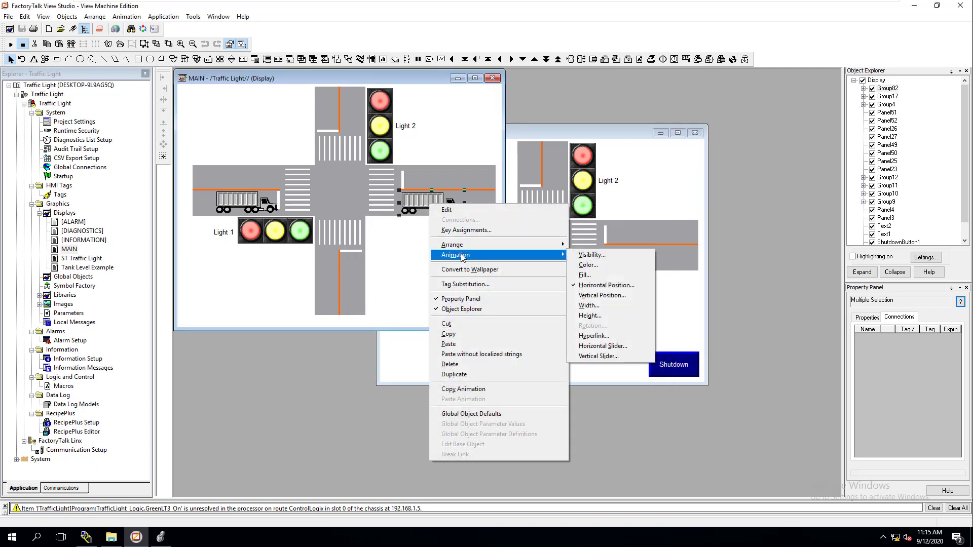
click(622, 284)
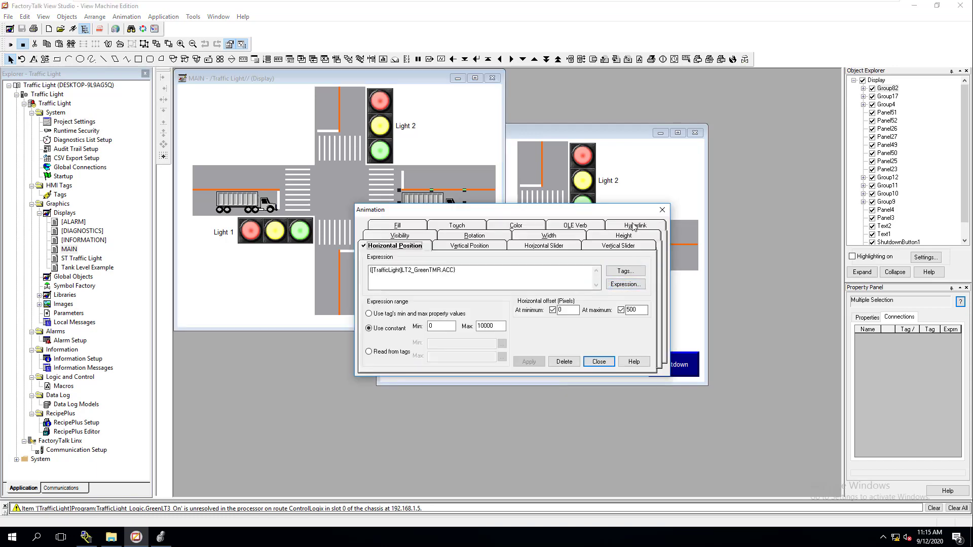
click(660, 211)
- Load the left truck's expression as both search and replacement text in Tag Substitution, and close it without replacing
right_click(251, 201)
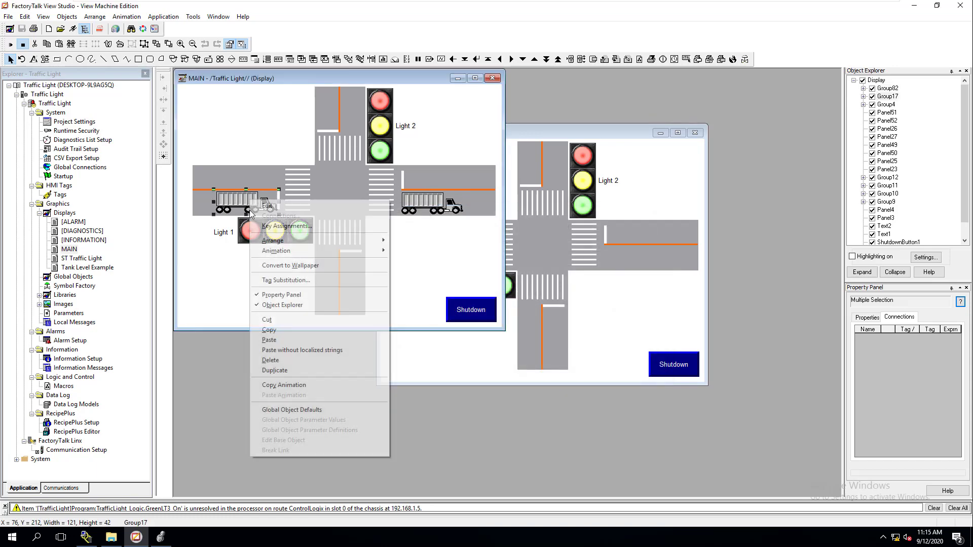
click(291, 282)
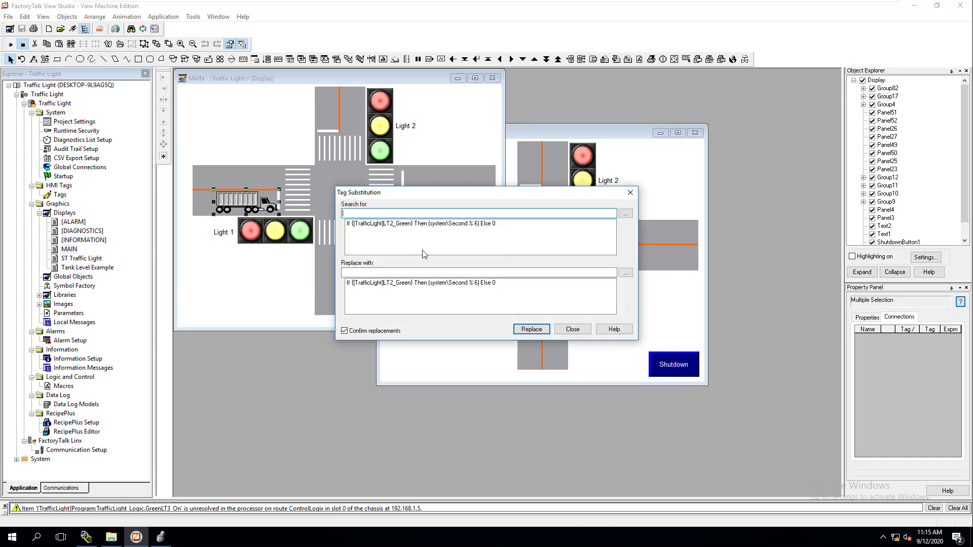
click(470, 224)
click(475, 283)
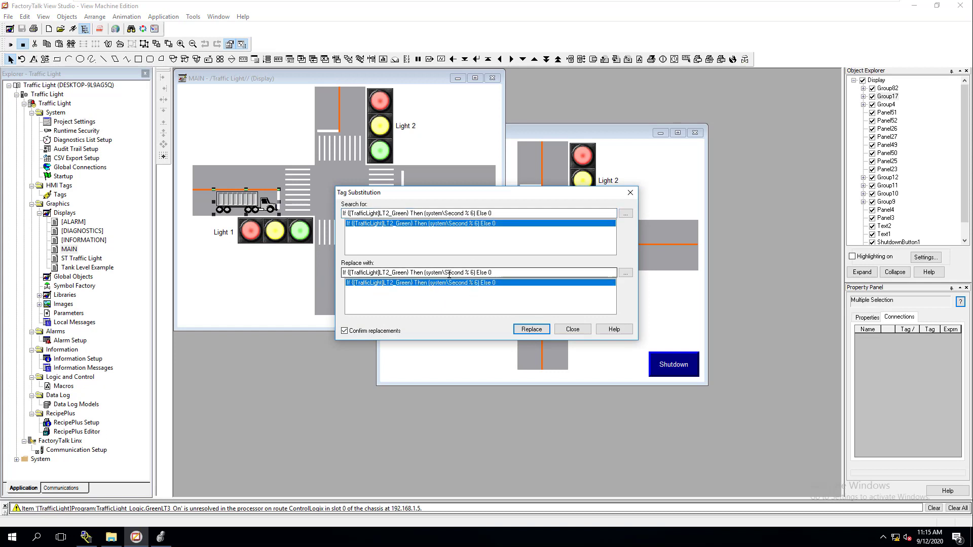
click(572, 330)
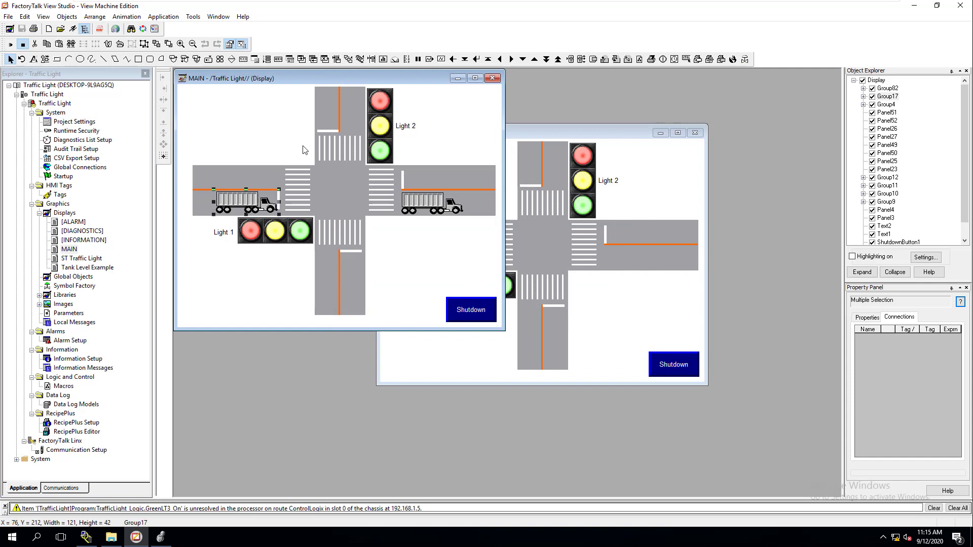
- Close the MAIN display and save the ST Traffic Light display
click(491, 78)
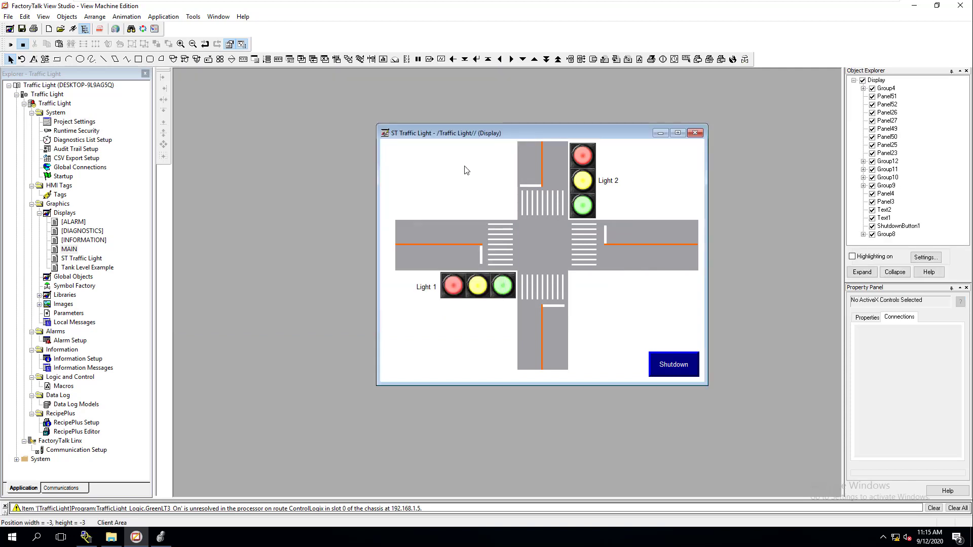
drag(521, 133, 333, 90)
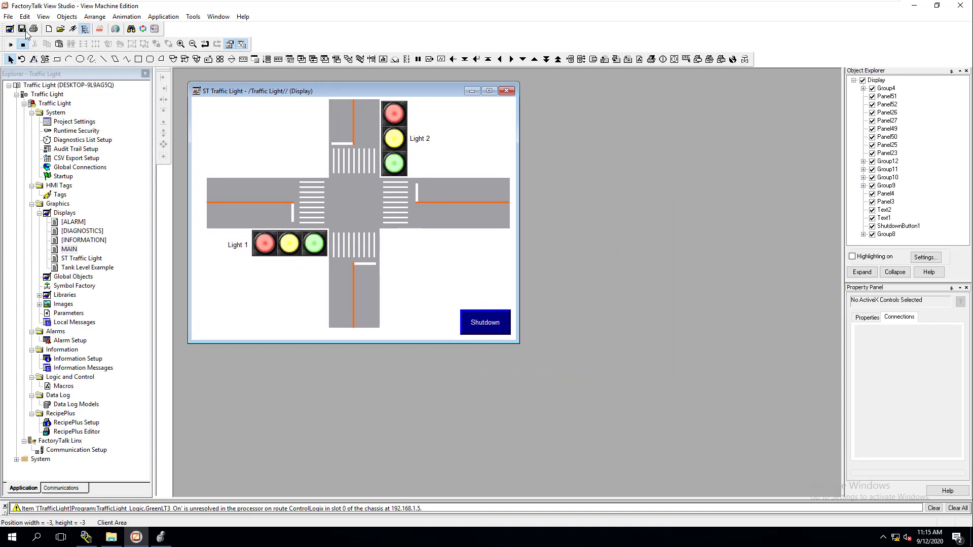
right_click(282, 248)
- Open Notepad and move its window beside the ST Traffic Light display
click(38, 538)
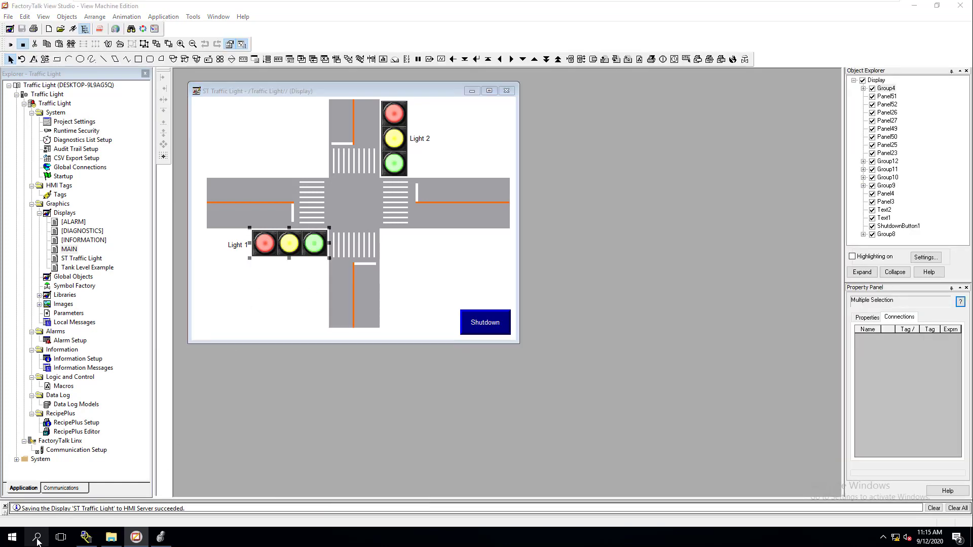
text(note)
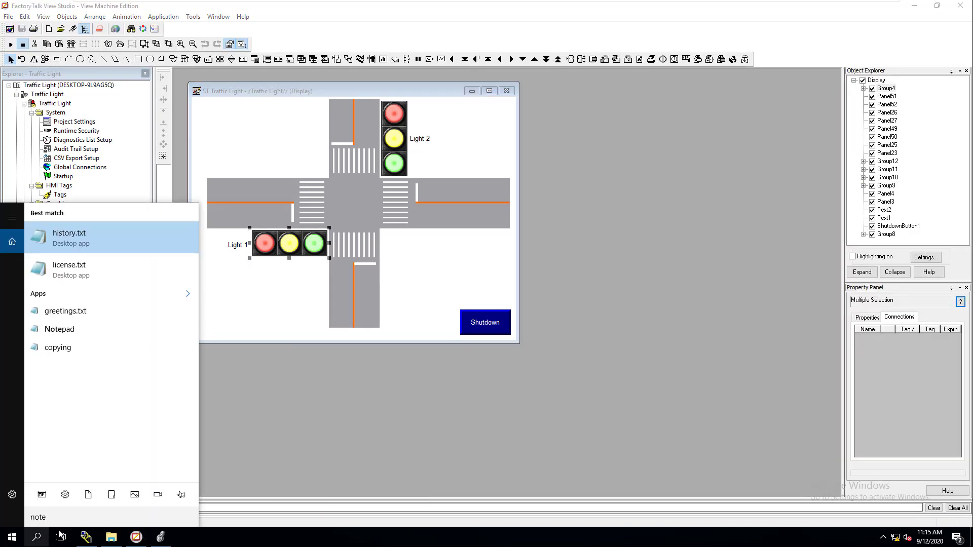
click(76, 332)
drag(368, 218, 662, 271)
- Copy the full GreenLT1_On tag from the Light 1 group's Tag Substitution search text into Notepad
right_click(270, 244)
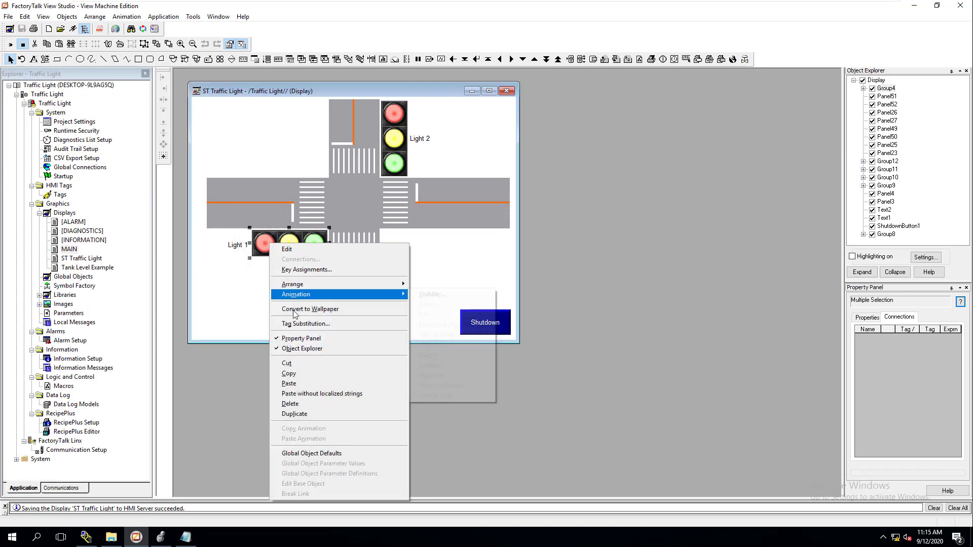
click(298, 325)
click(364, 223)
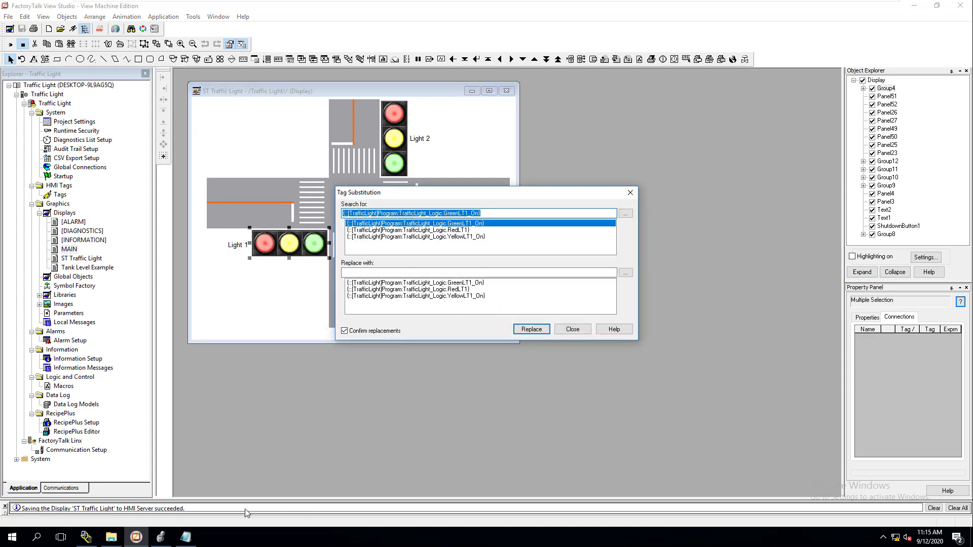
click(185, 537)
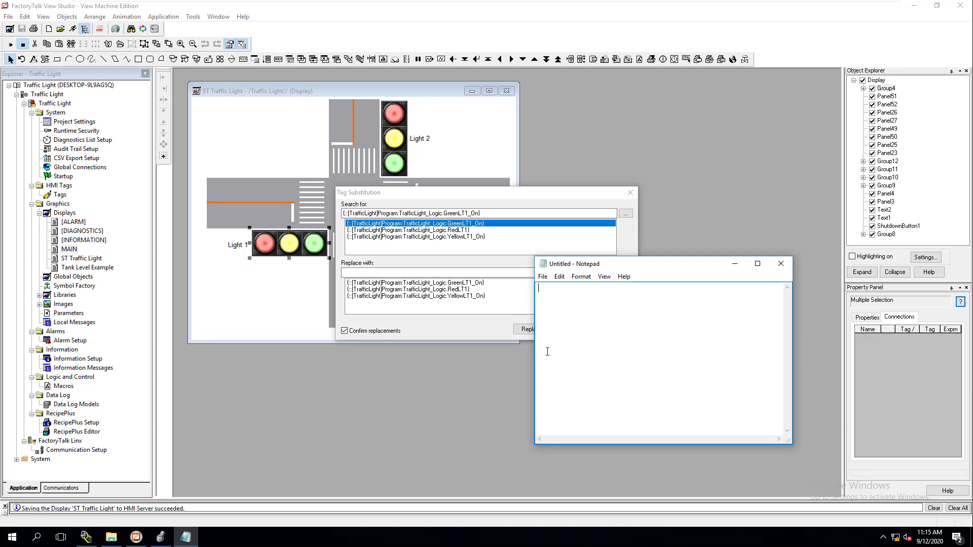
text({::[TrafficLight]Program:TrafficLight_Logic.GreenLT1_On})
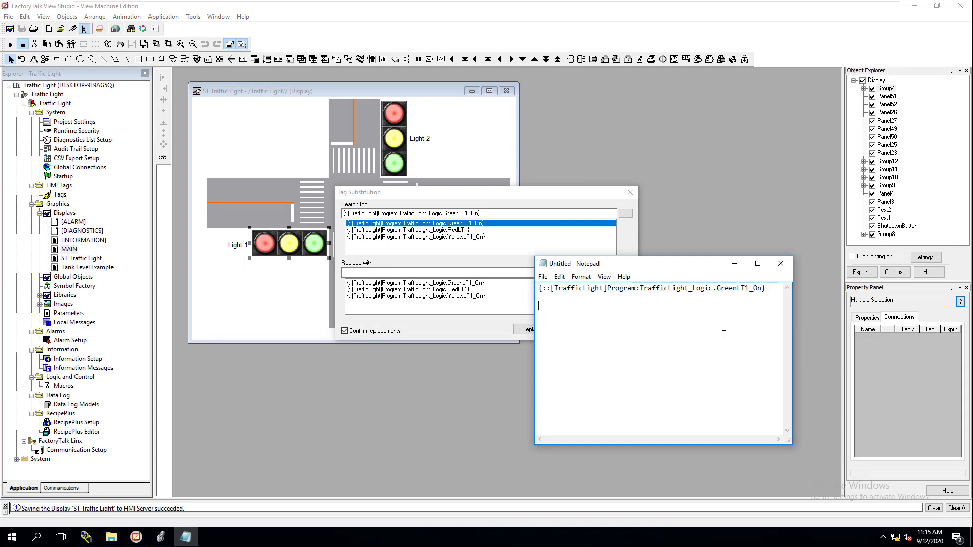
- Add a second copy of the GreenLT1_On tag two lines below and remove "Program:" from that copy
key(Return)
key(Return)
text({::[TrafficLight]Program:TrafficLight_Logic.GreenLT1_On})
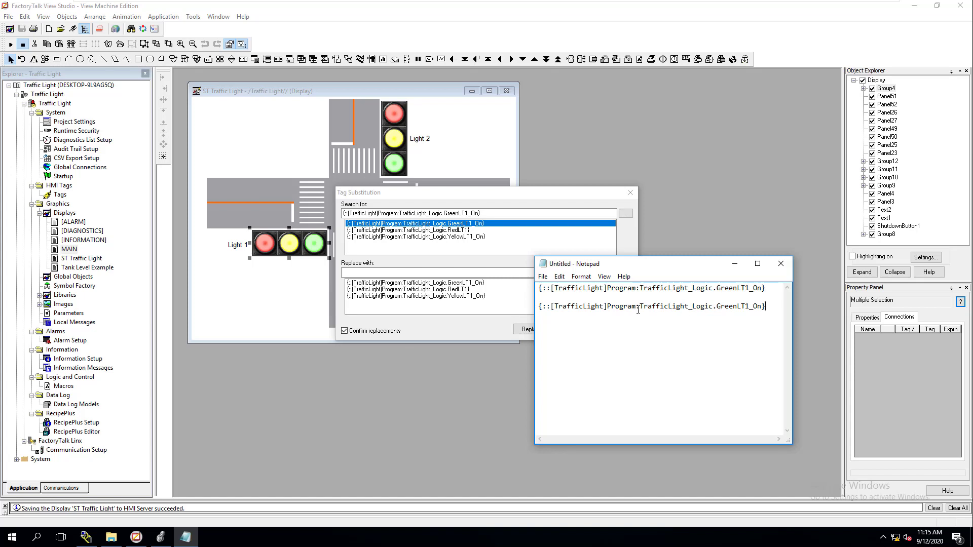
drag(641, 307, 618, 308)
key(Delete)
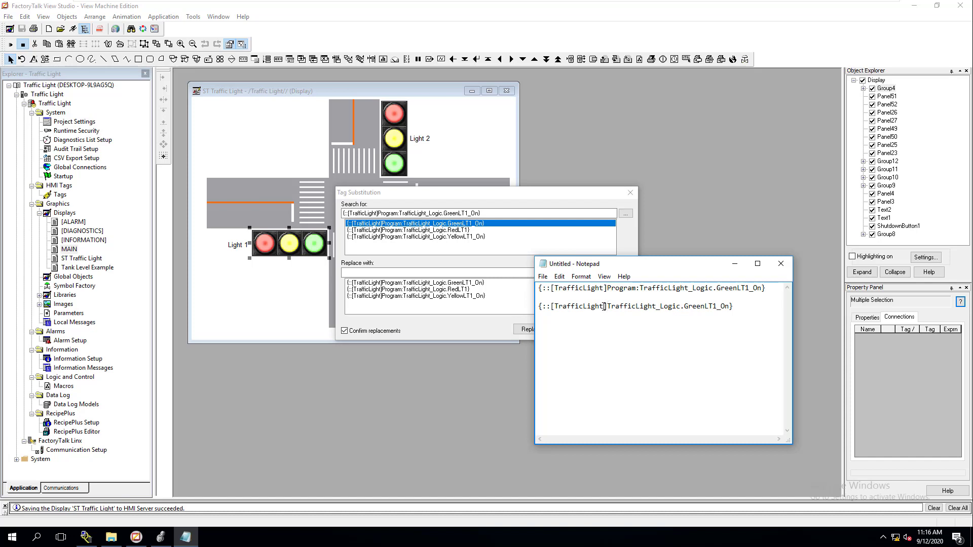
- Examine the shortcut and tag parts of the shortened tag, comparing it with the full Program: tag above
drag(604, 306, 555, 306)
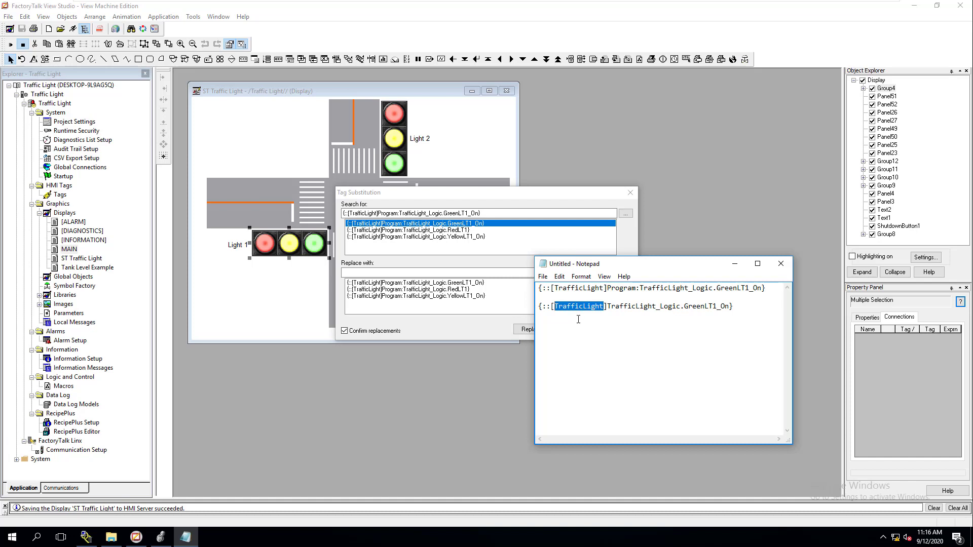
click(618, 307)
double_click(614, 308)
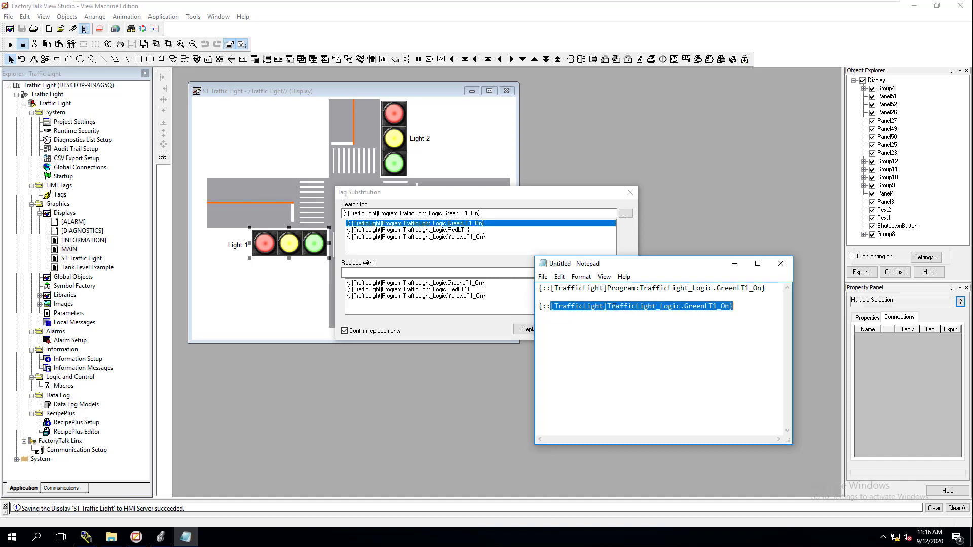
click(641, 328)
drag(730, 306, 607, 308)
click(636, 337)
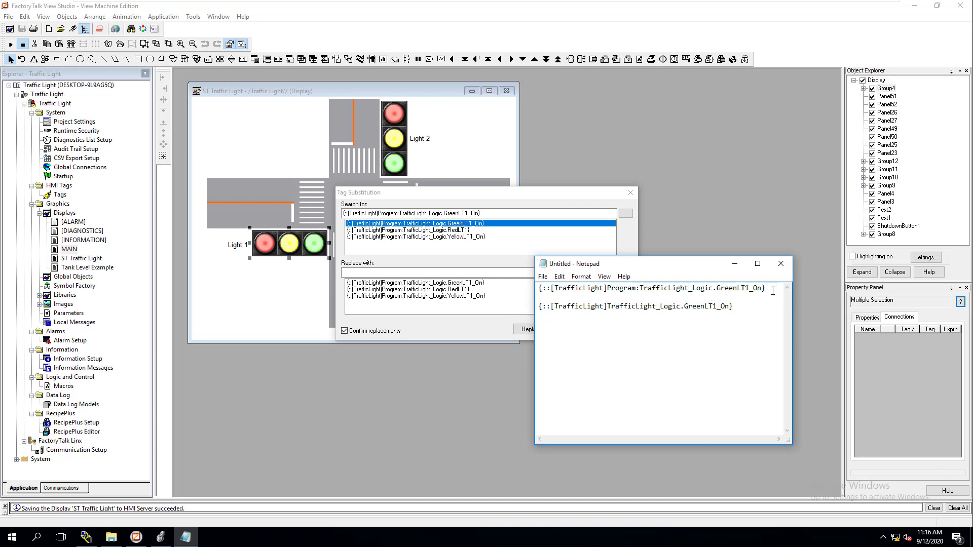
drag(772, 291, 536, 288)
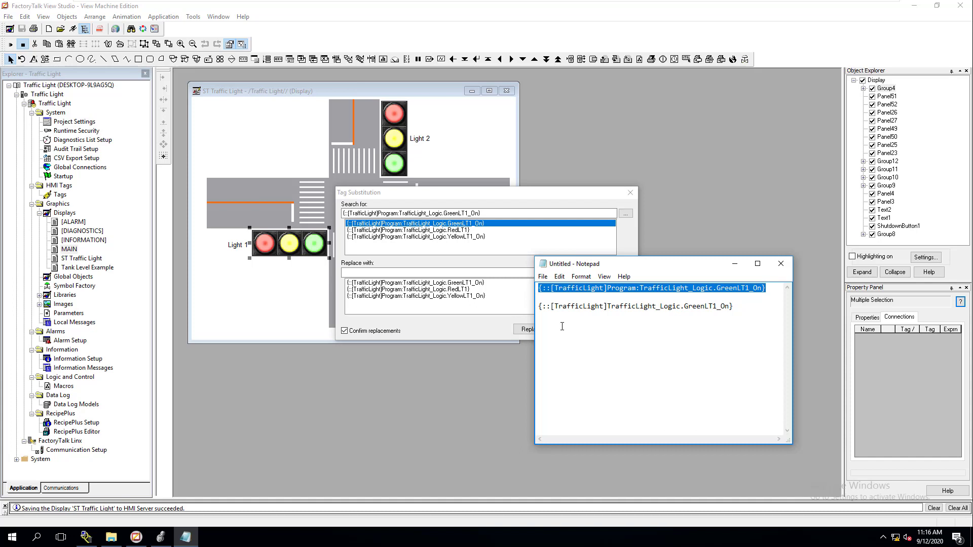
click(607, 306)
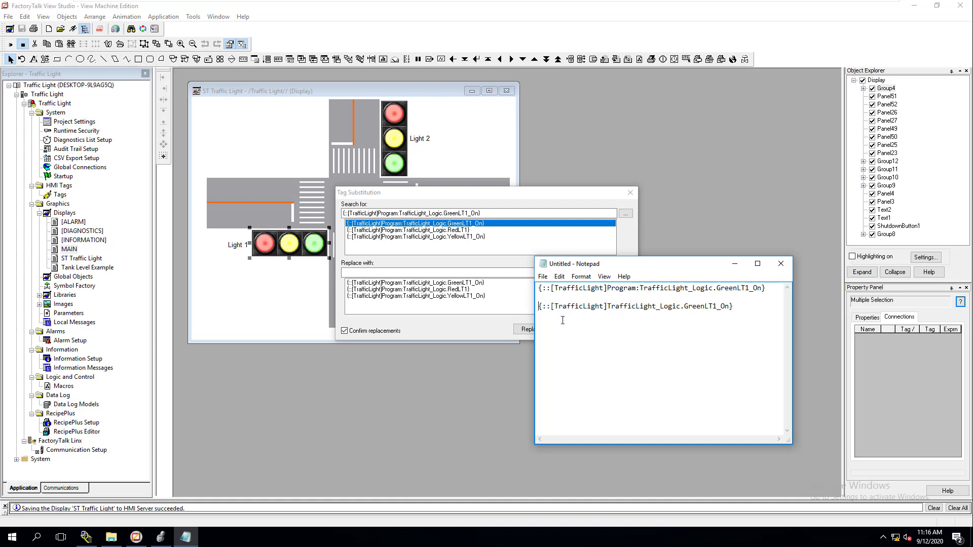
drag(735, 306, 538, 306)
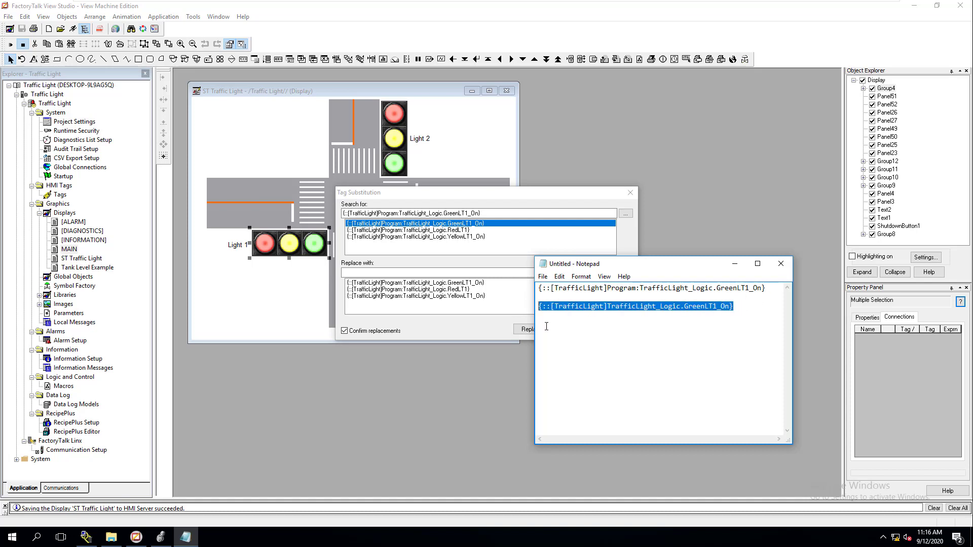
- Close Notepad without saving the tag notes, and close Tag Substitution without replacing any tags
click(613, 320)
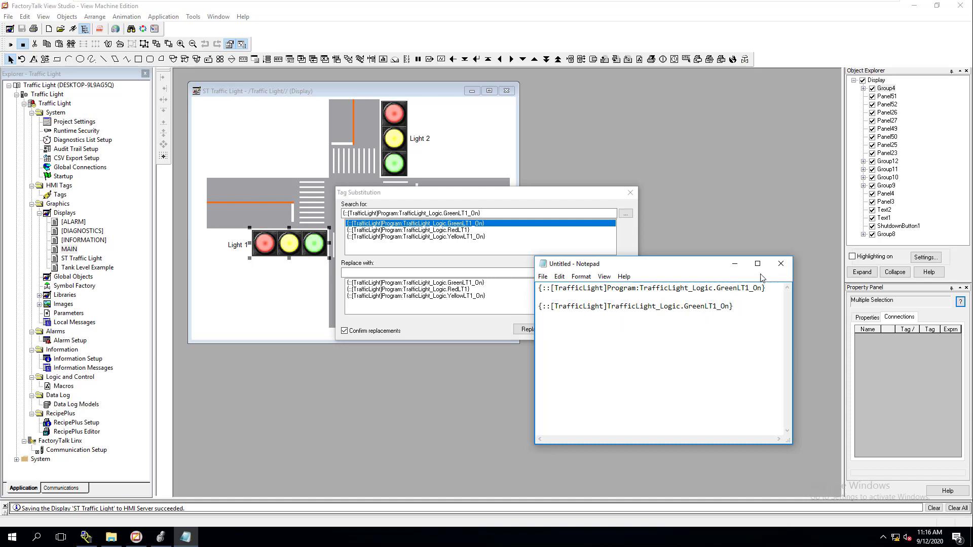
click(780, 263)
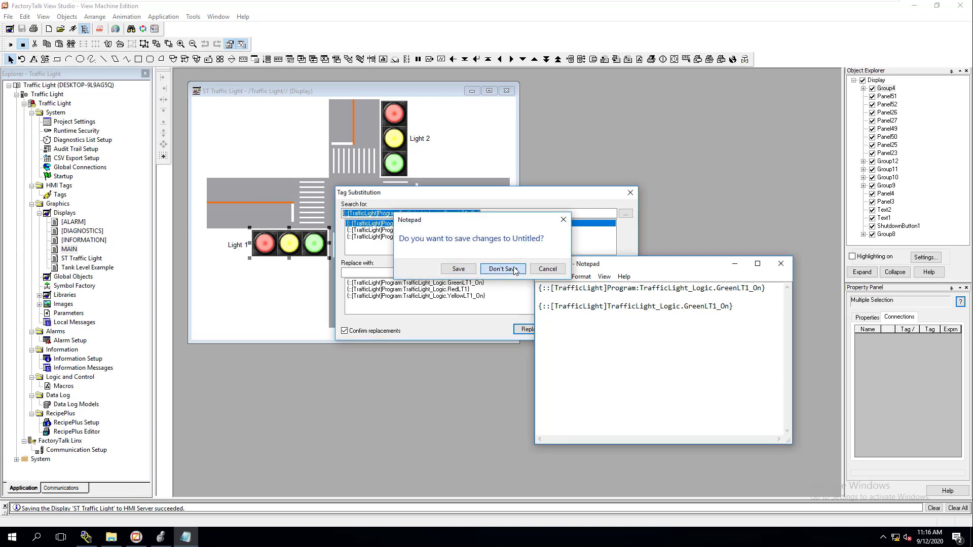
click(516, 269)
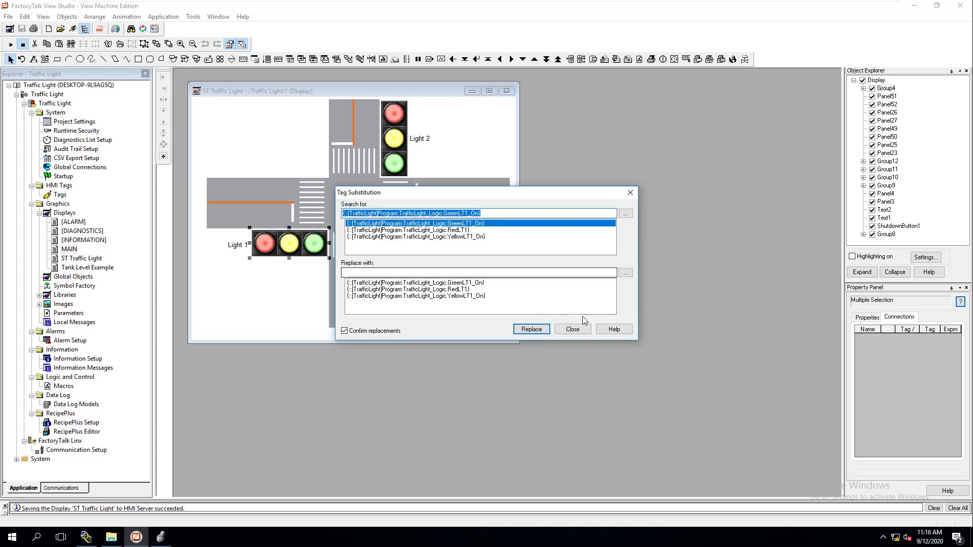
click(572, 330)
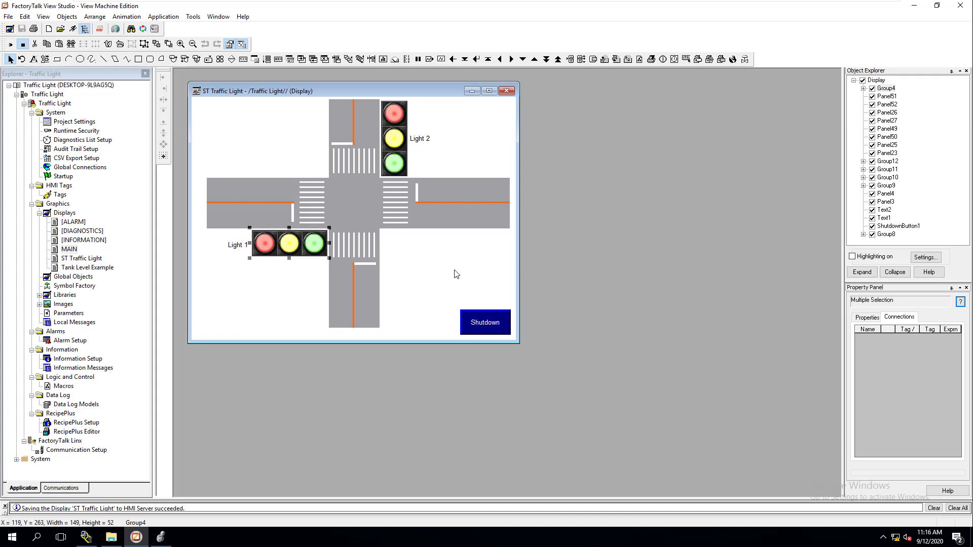
- Copy the Light 1 traffic light group and place the duplicate in the blank area above the Shutdown button
right_click(298, 253)
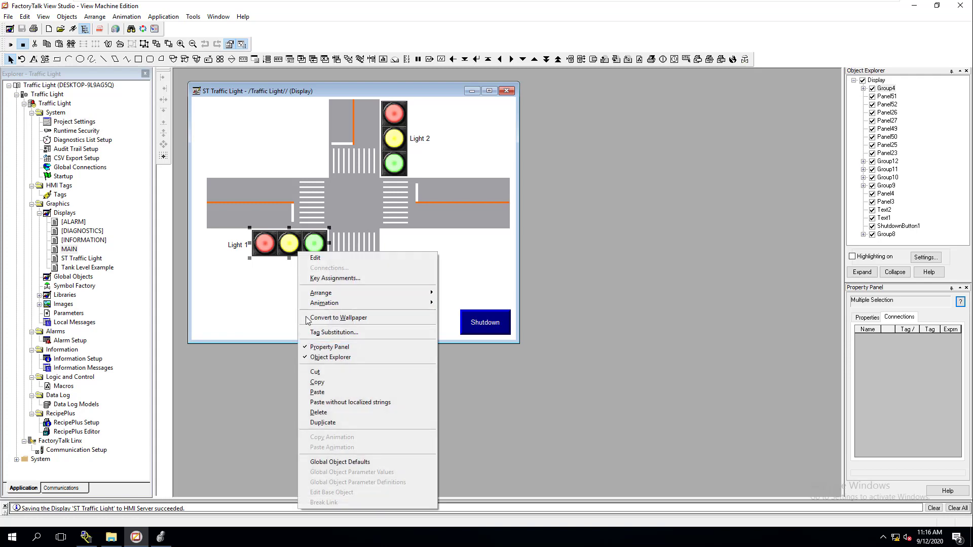
click(342, 382)
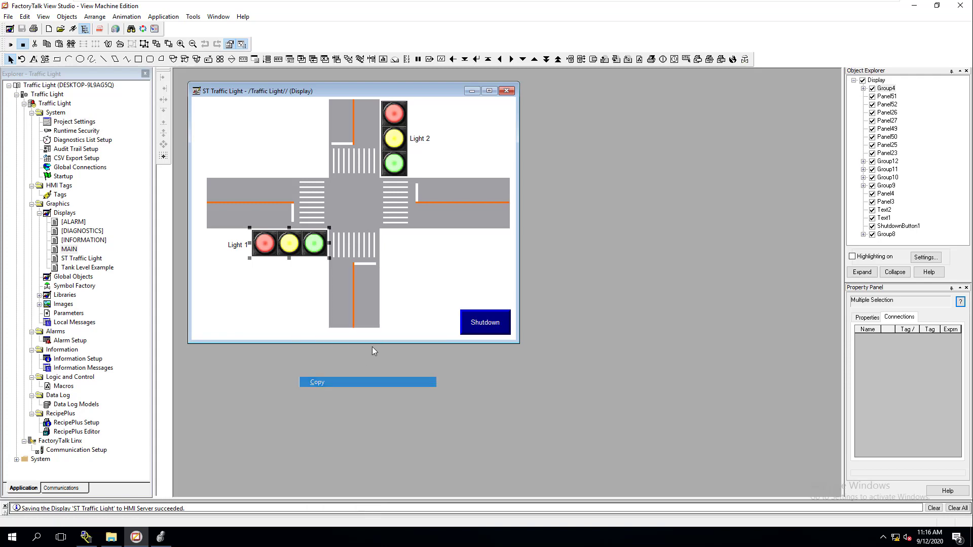
right_click(431, 268)
click(453, 324)
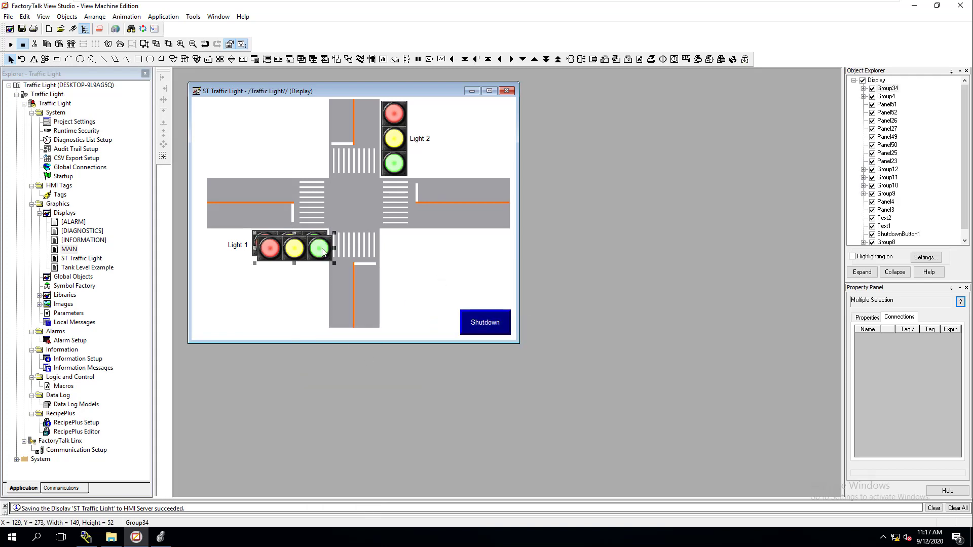
drag(353, 243, 482, 266)
- Inspect the duplicated light group's tags in Tag Substitution, checking GreenLT1_On, and close it without replacing anything
right_click(480, 266)
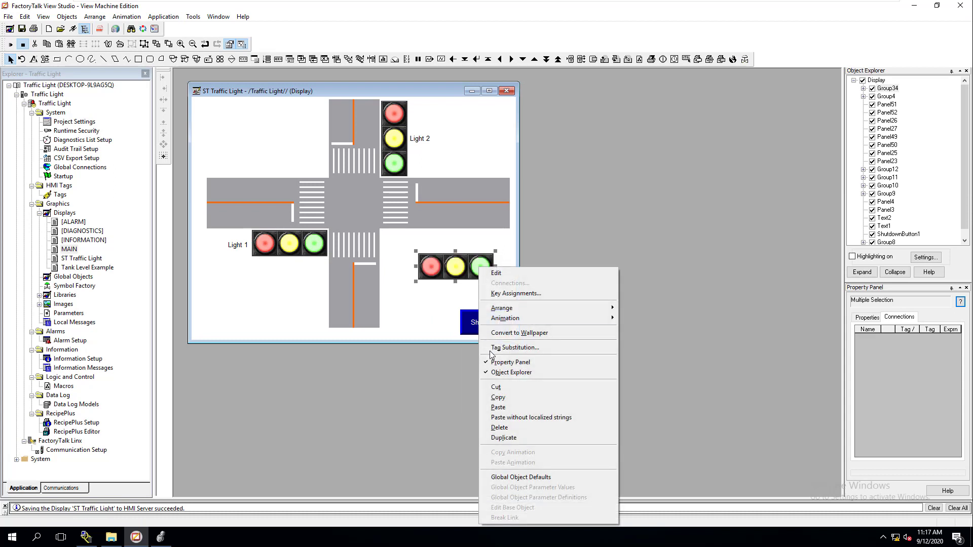
click(509, 349)
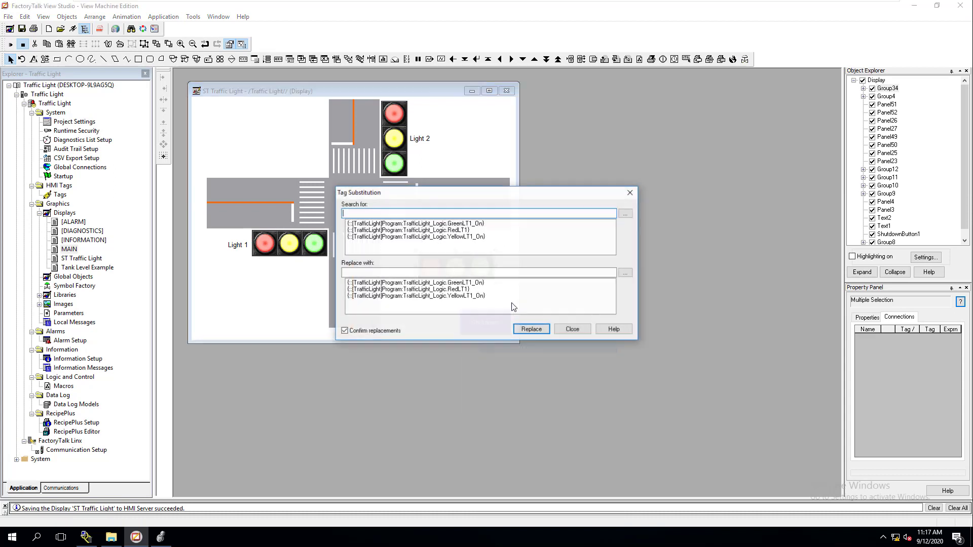
click(479, 223)
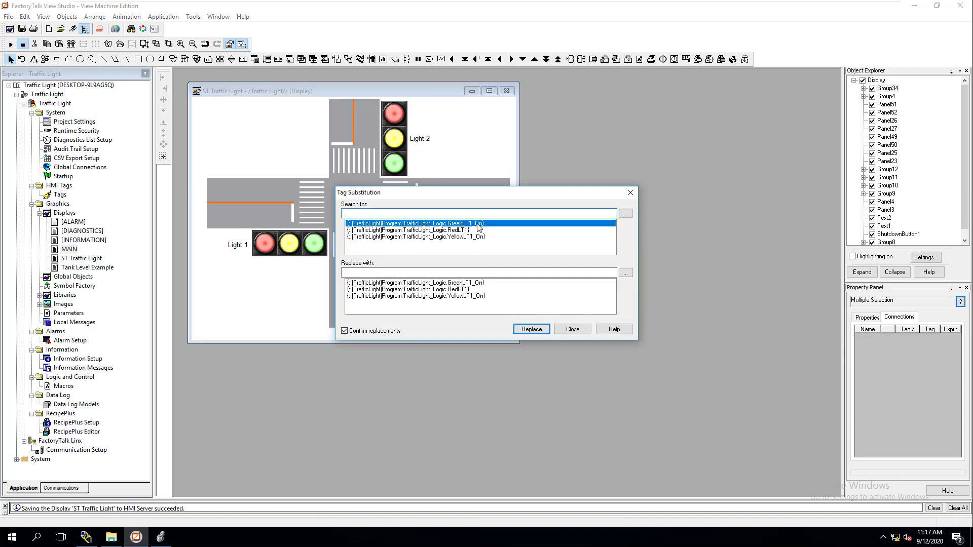
click(572, 329)
- Delete the duplicated light group above the Shutdown button and start a test run of the ST Traffic Light display
right_click(482, 263)
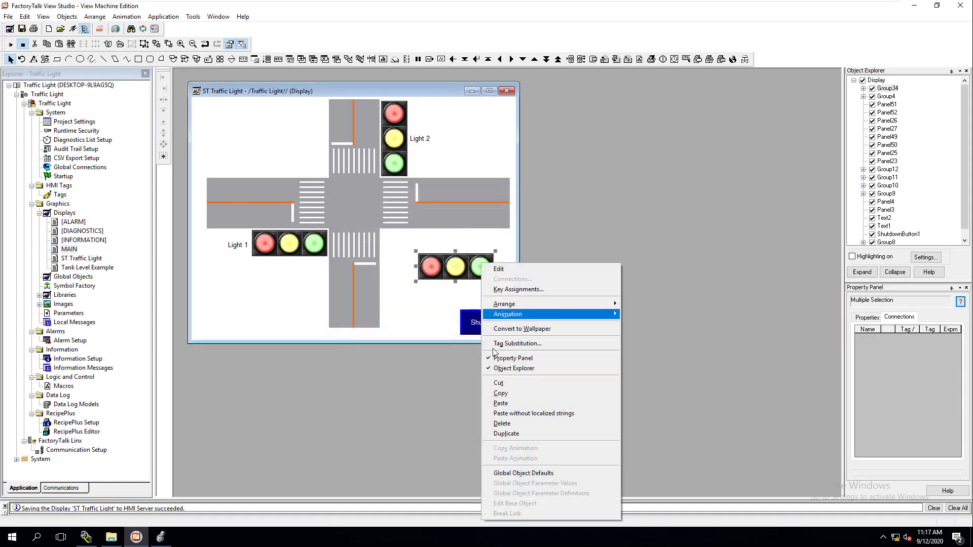
click(515, 423)
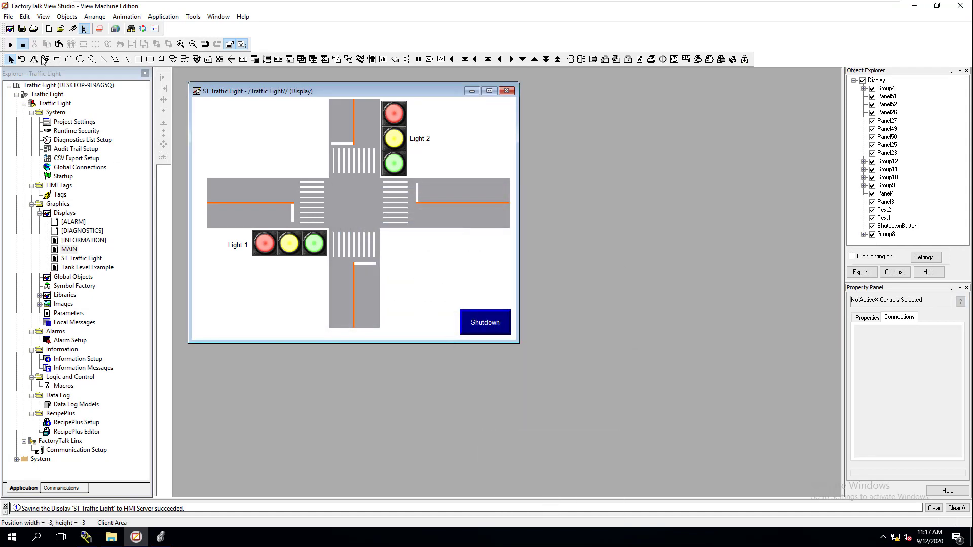
click(11, 45)
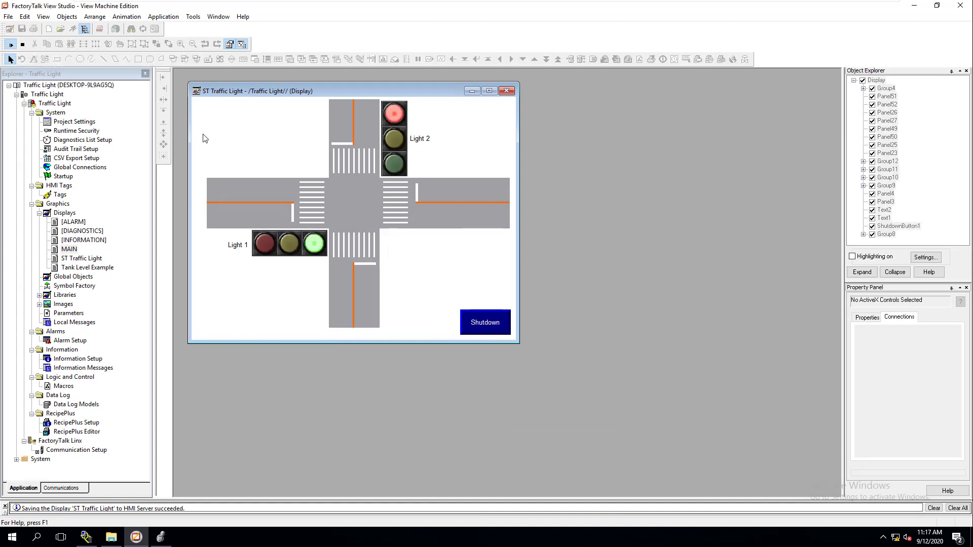